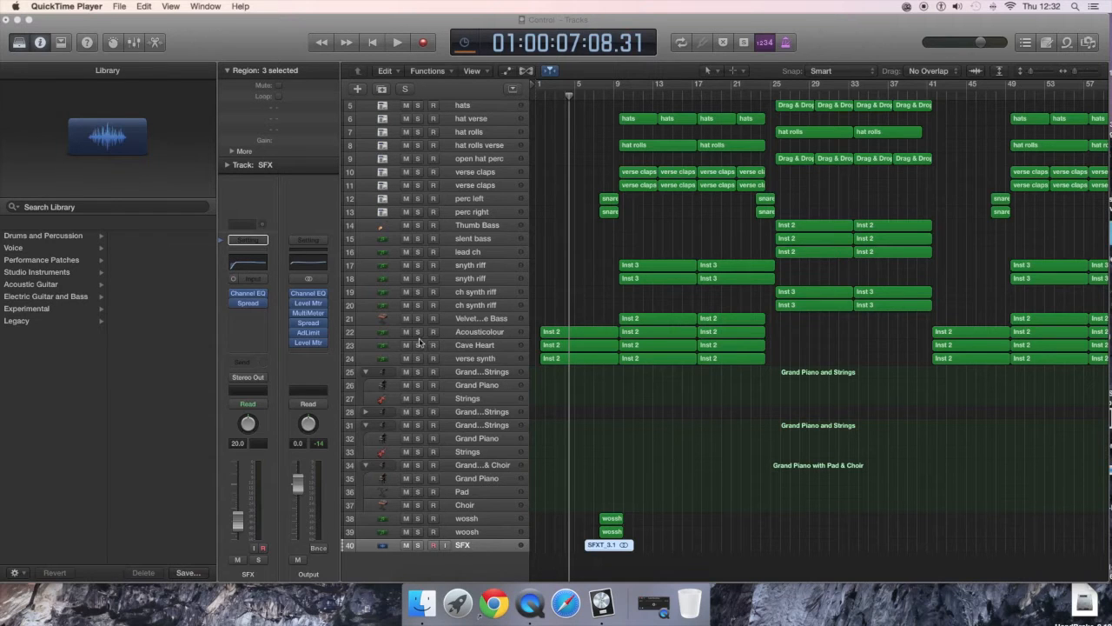
Solo the Acousticolour, Cave Heart and verse synth tracks and play them together from the start of the song.
left_click(418, 332)
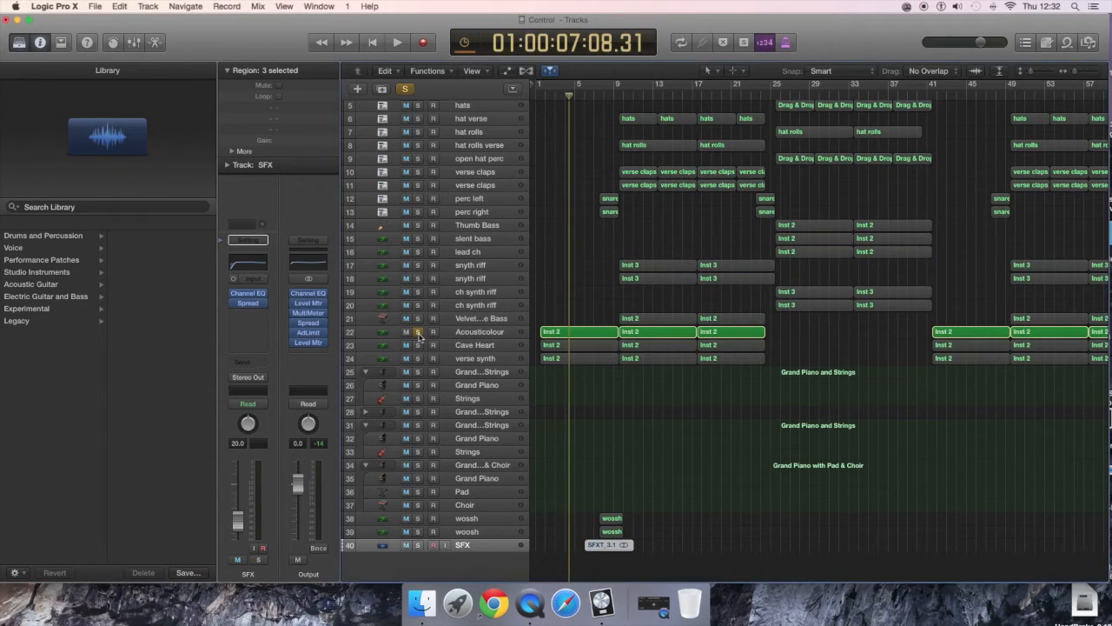
left_click(418, 345)
left_click(417, 359)
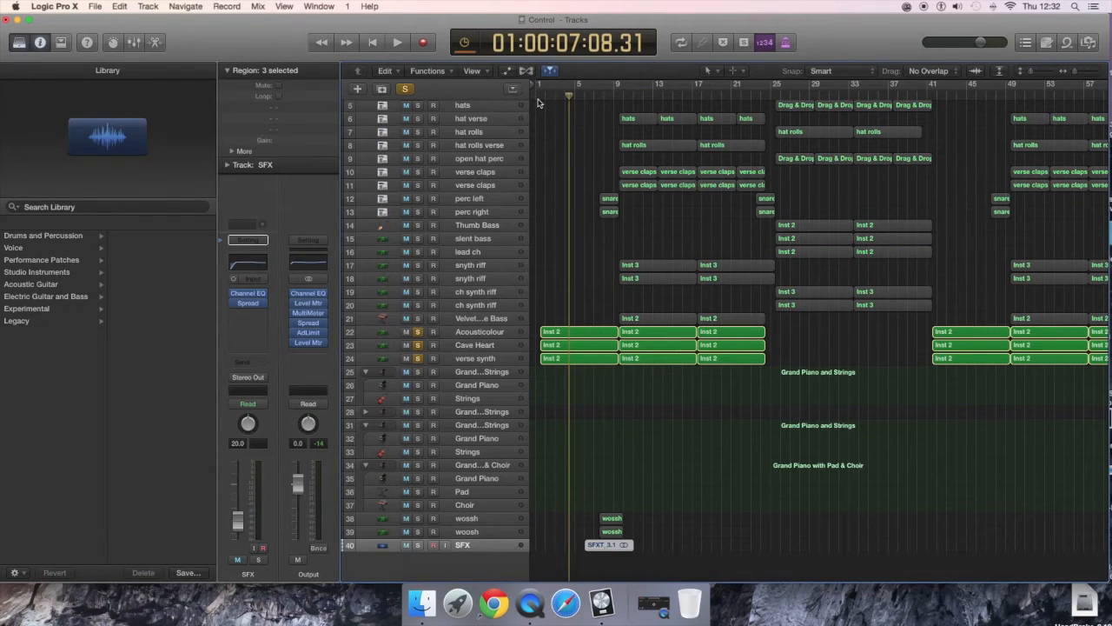
key("Return")
key("space")
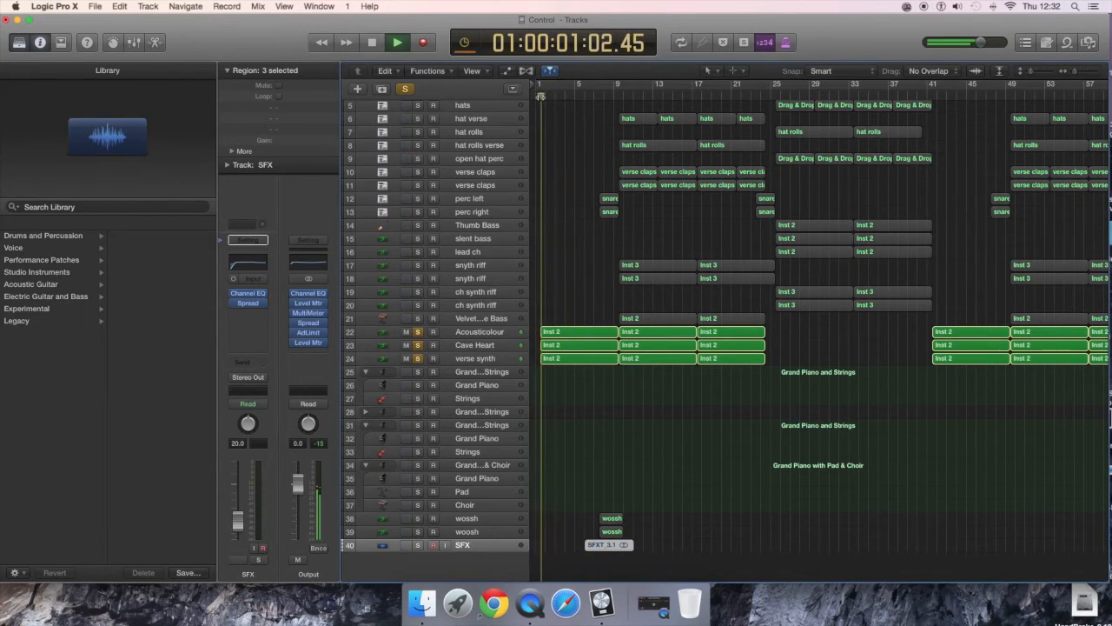
key("Return")
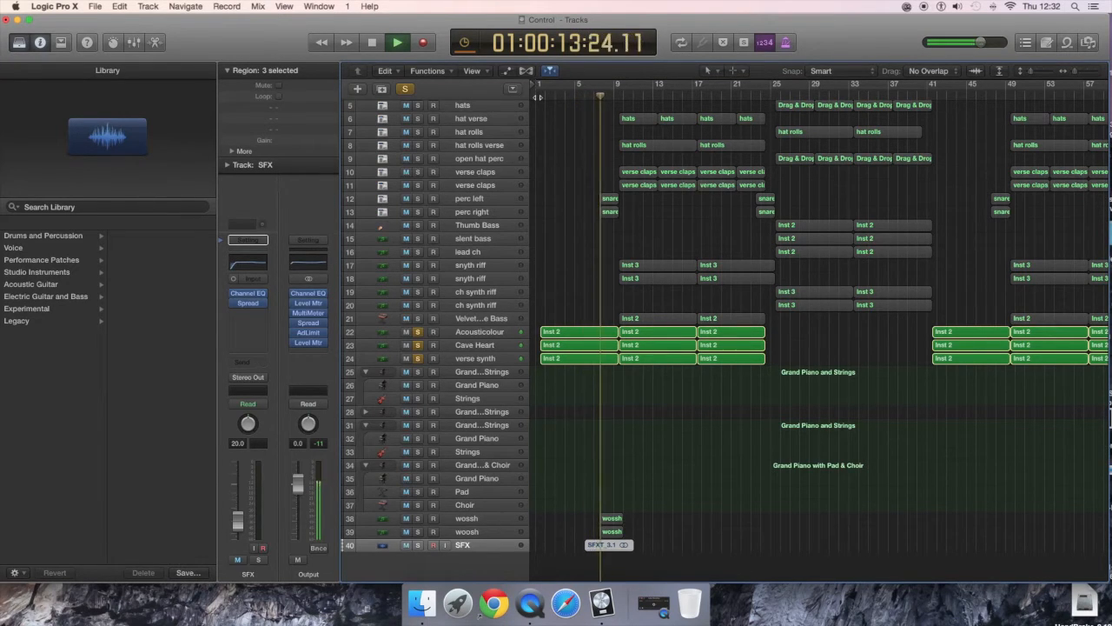
key("space")
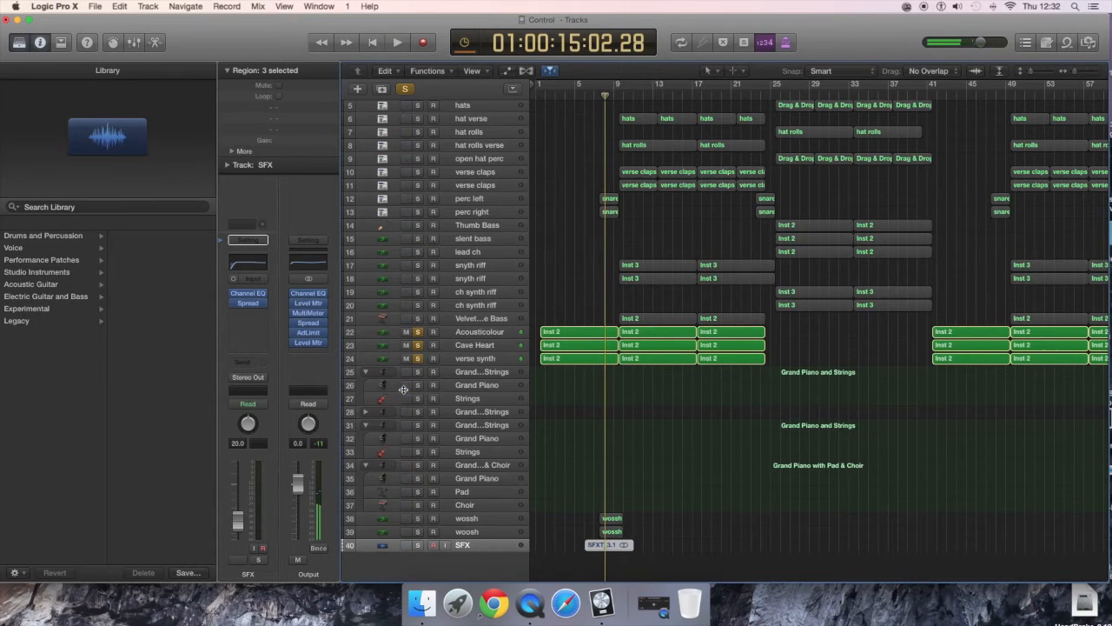
Open the first Acousticolour region in the Piano Roll, fit its notes in view and audition them one by one.
double_click(574, 335)
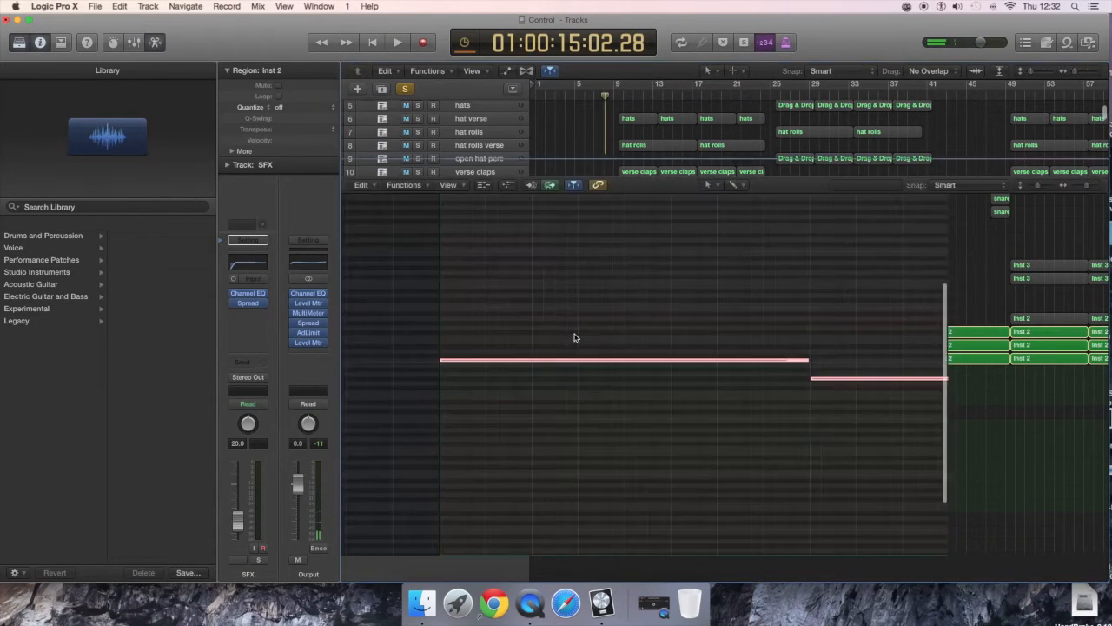
left_click_drag(1088, 187, 1078, 186)
scroll(634, 369, "left", 3)
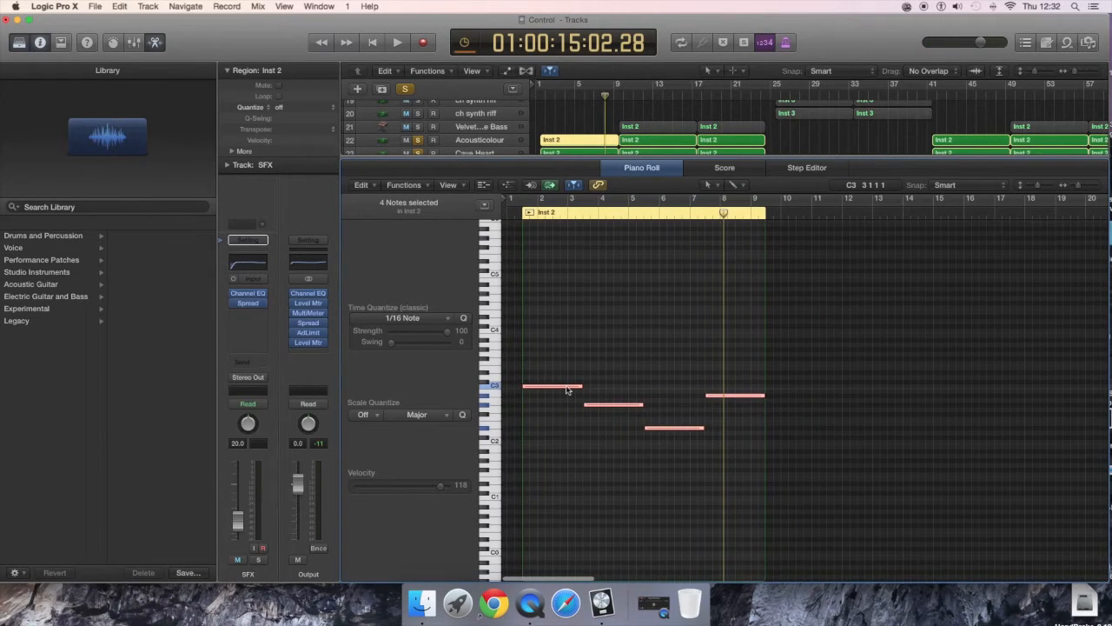
left_click(622, 405)
left_click(622, 408)
left_click(685, 430)
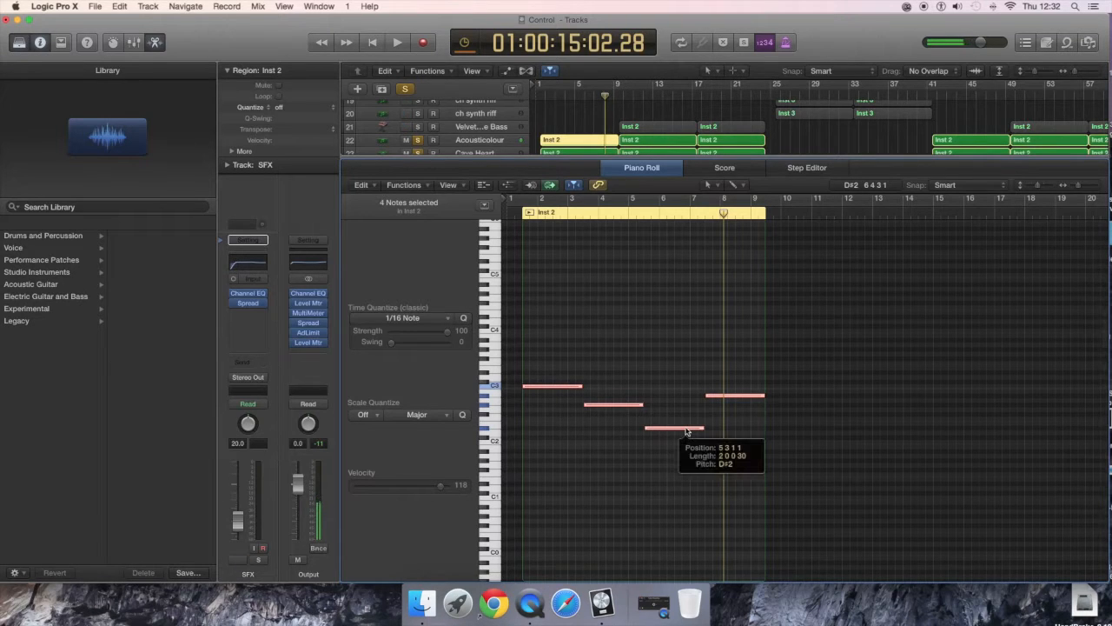
left_click(749, 399)
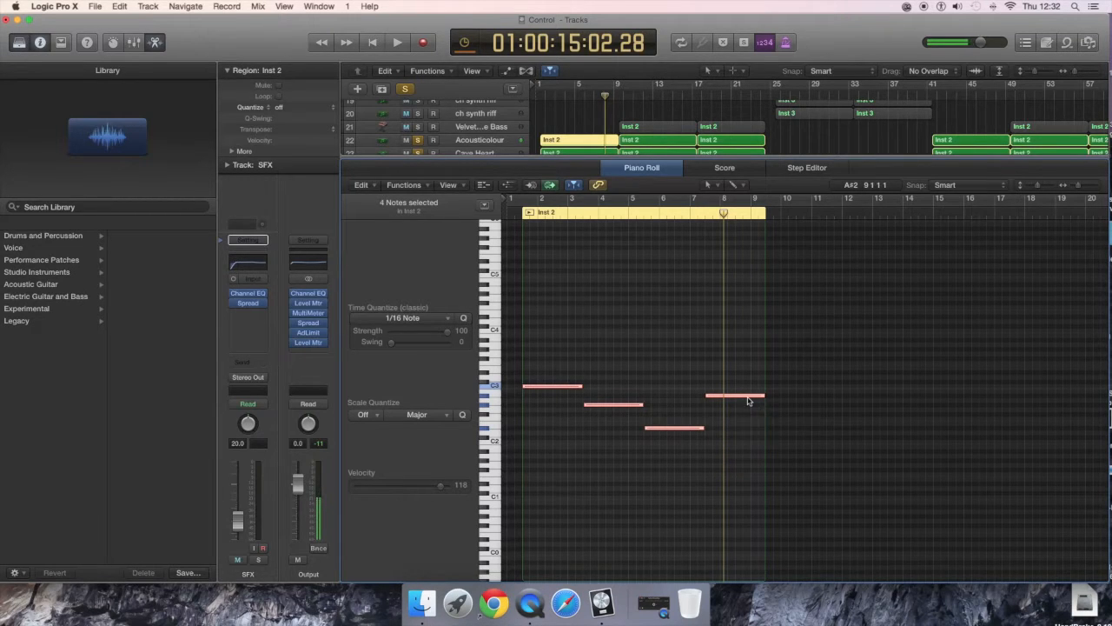
Move the playhead to about bar 5 and open the first verse synth region in the Piano Roll to compare its notes.
left_click(575, 94)
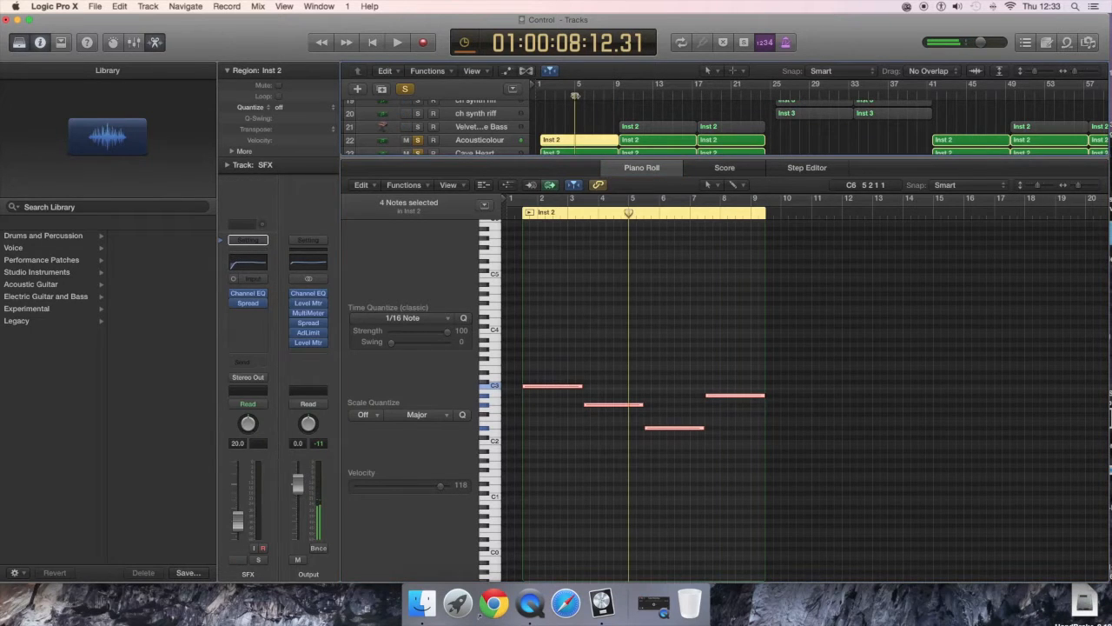
key("x")
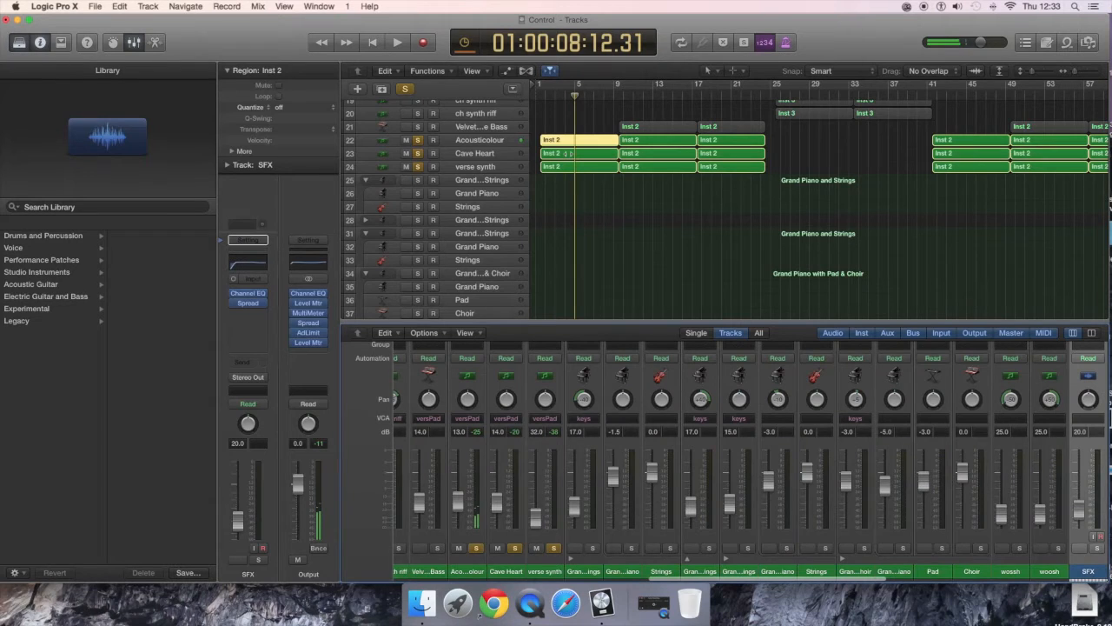
double_click(569, 153)
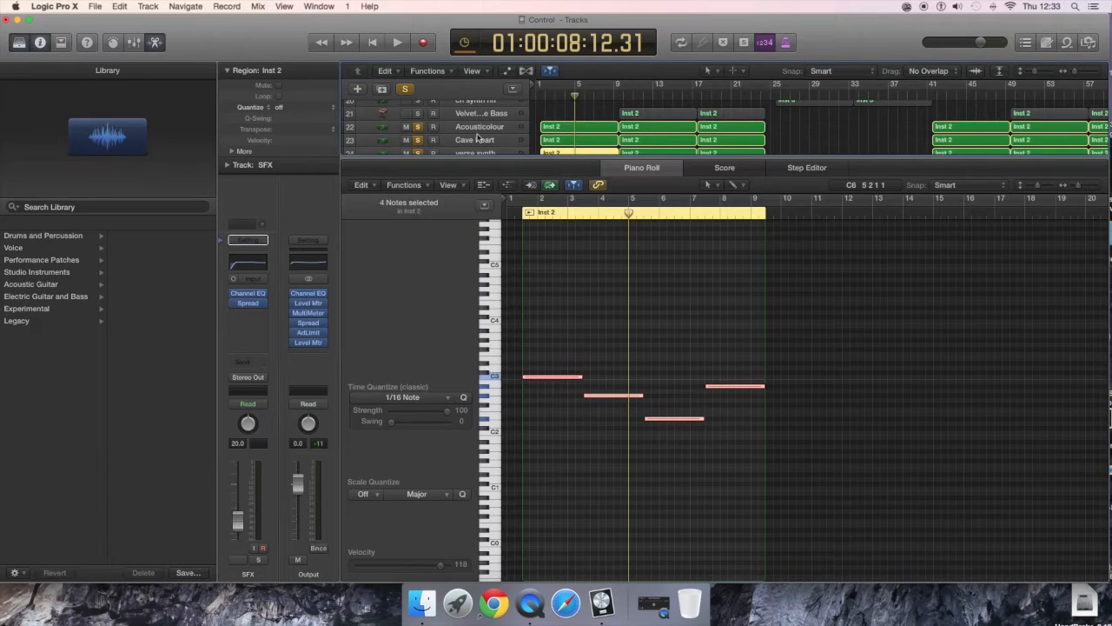
Unsolo verse synth and Cave Heart, play Acousticolour alone from the start, and select its track to view the channel strip.
left_click(419, 152)
left_click(418, 139)
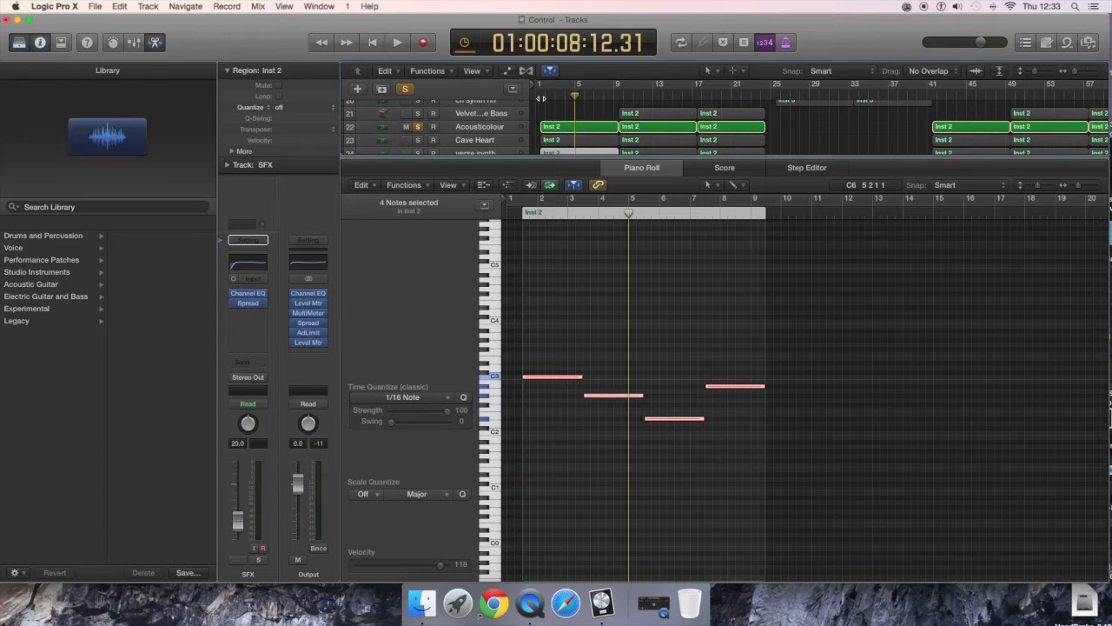
left_click(540, 98)
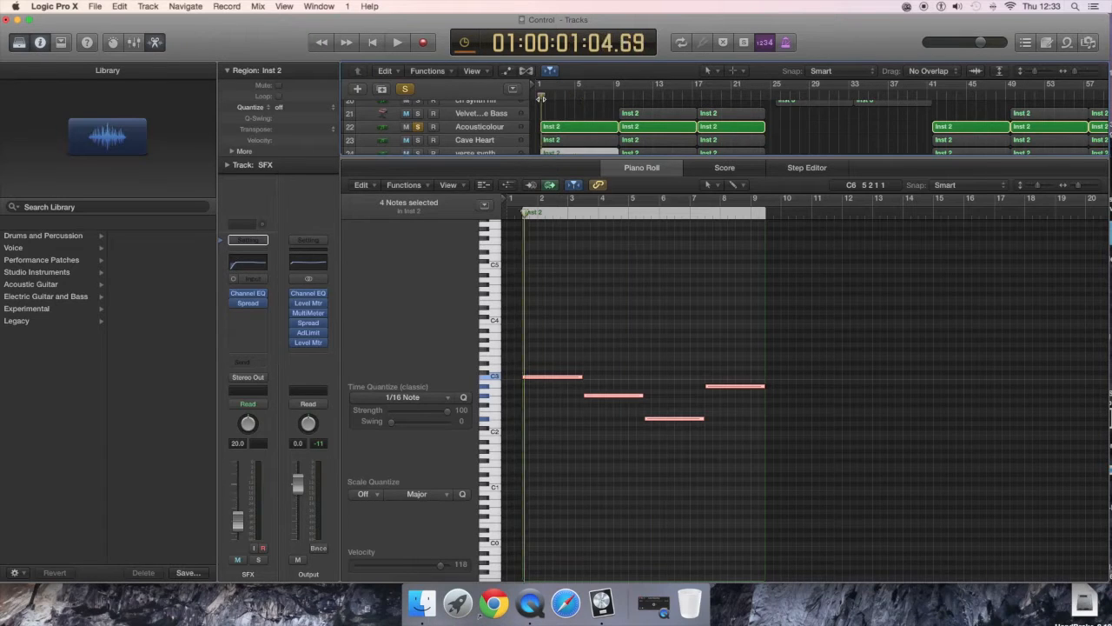
key("Return")
key("space")
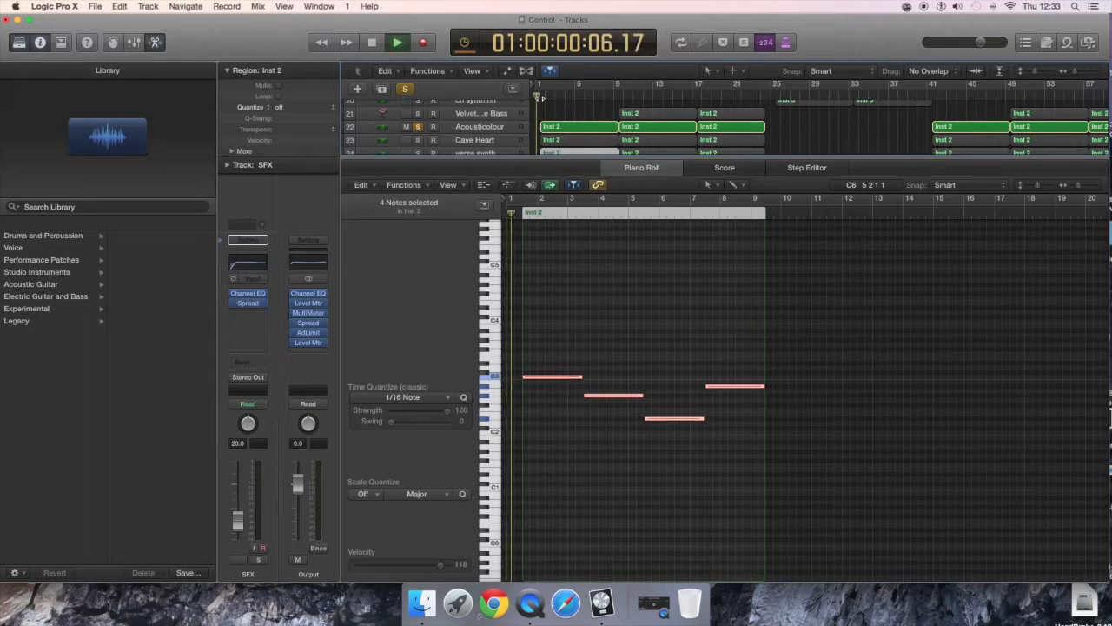
left_click(451, 130)
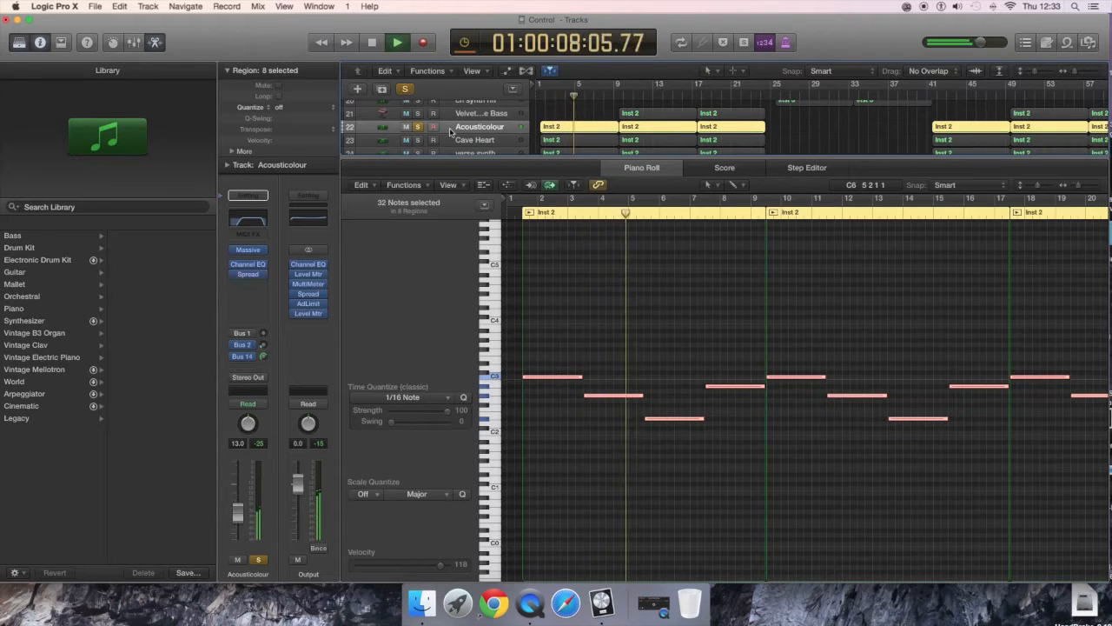
key("space")
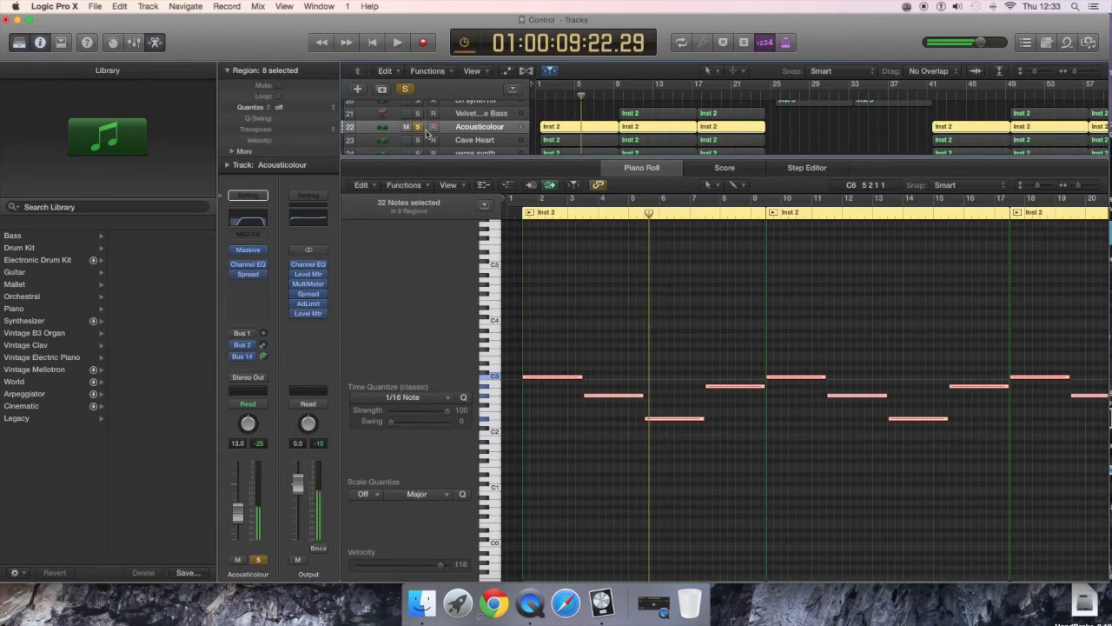
Solo Cave Heart in place of Acousticolour and listen to it from the start of the song.
left_click(418, 139)
left_click(417, 126)
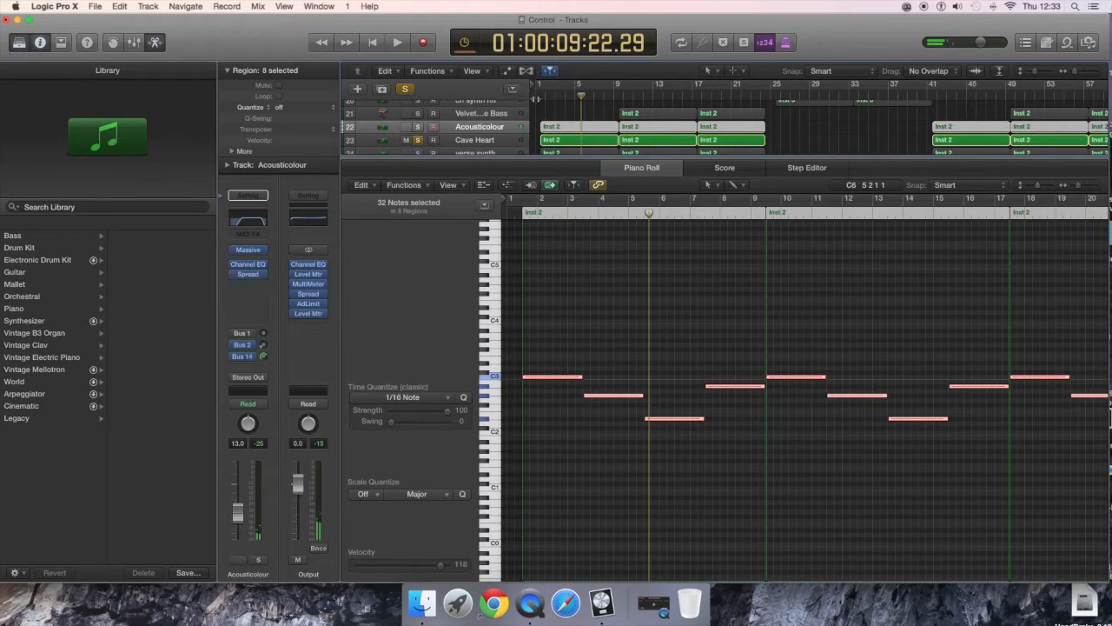
key("Return")
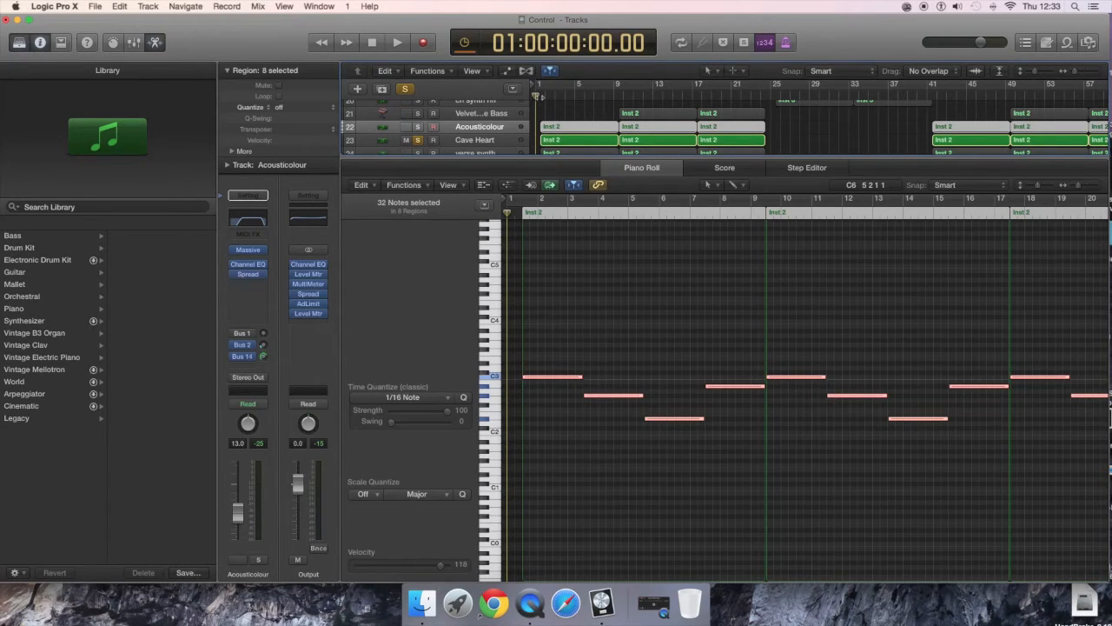
key("space")
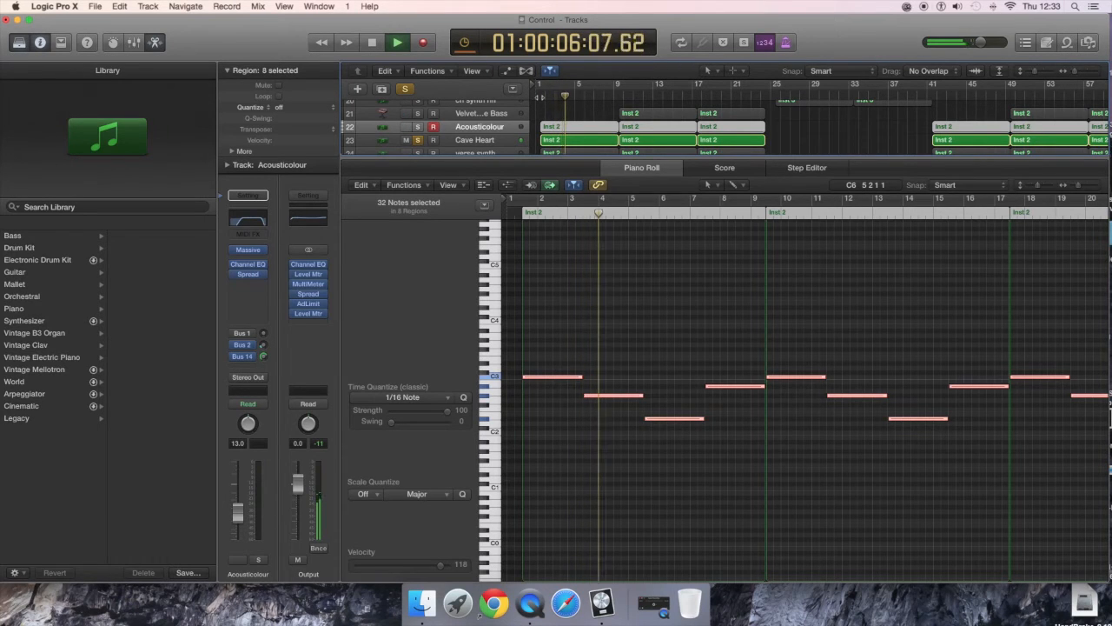
key("space")
Solo verse synth in place of Cave Heart and play it from the start of the song.
scroll(407, 114, "down", 2)
left_click(417, 111)
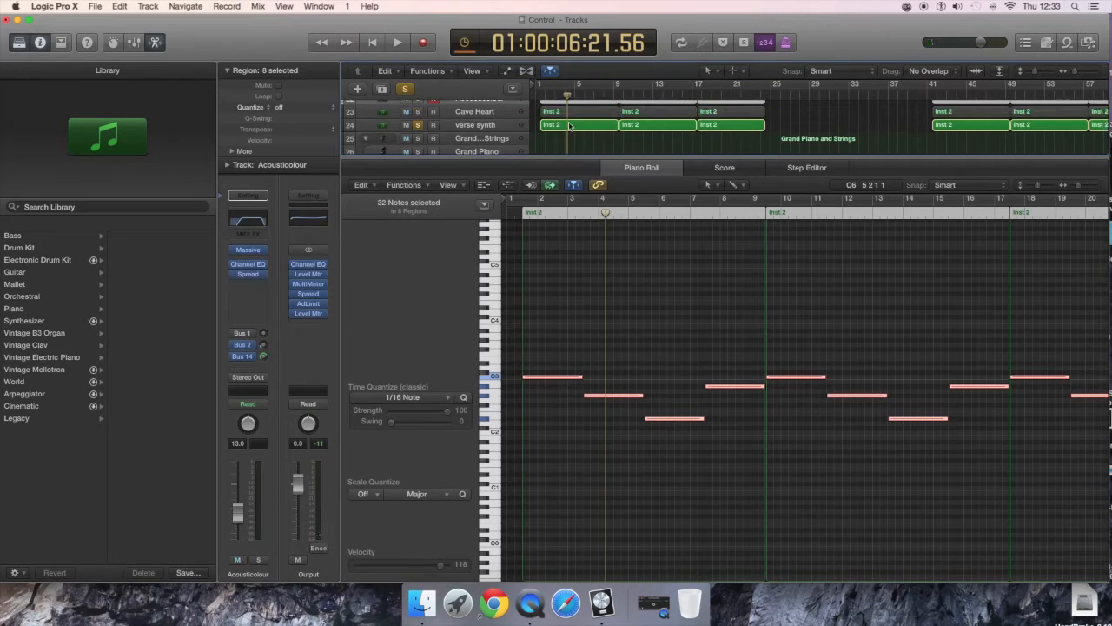
scroll(556, 126, "up", 2)
key("Return")
key("space")
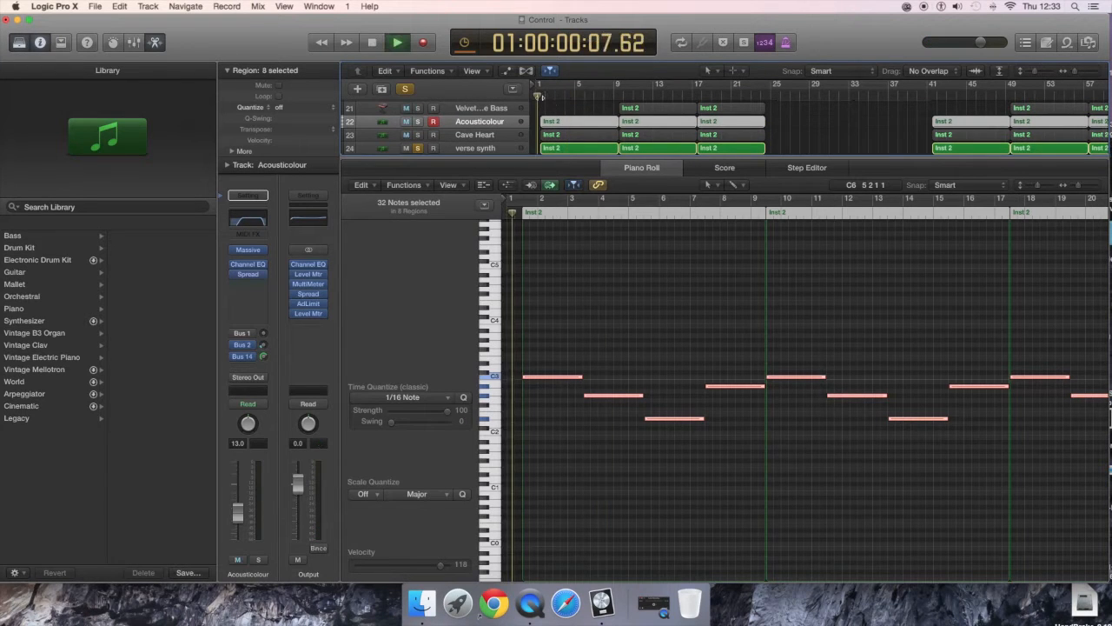
Select the verse synth track, stop playback and examine the synth tracks' effects and sends in the mixer before closing it.
left_click(468, 152)
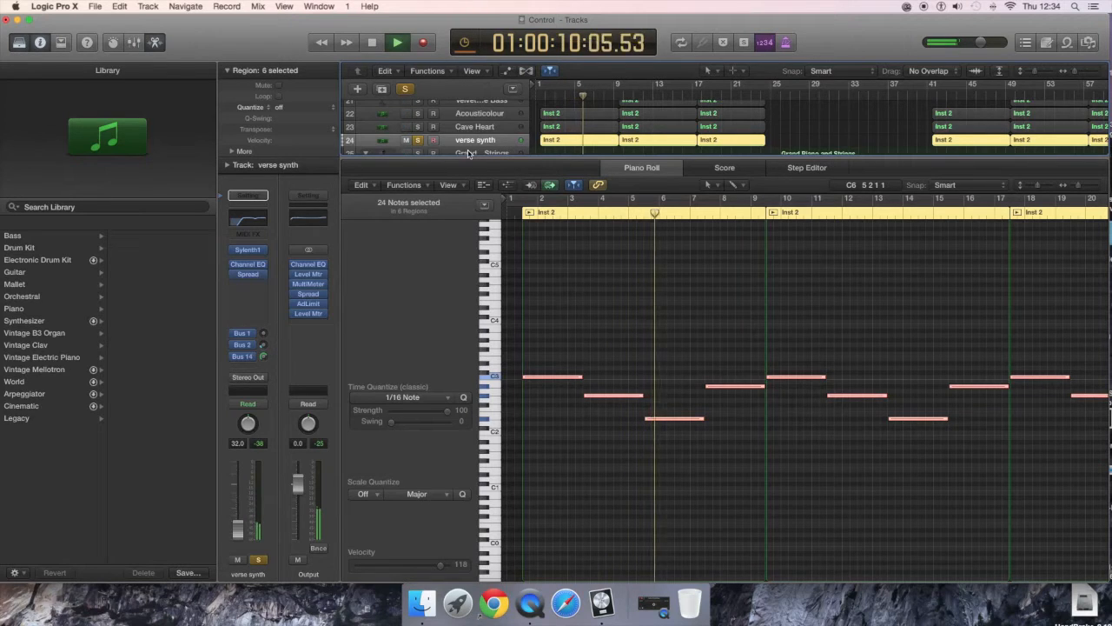
key("space")
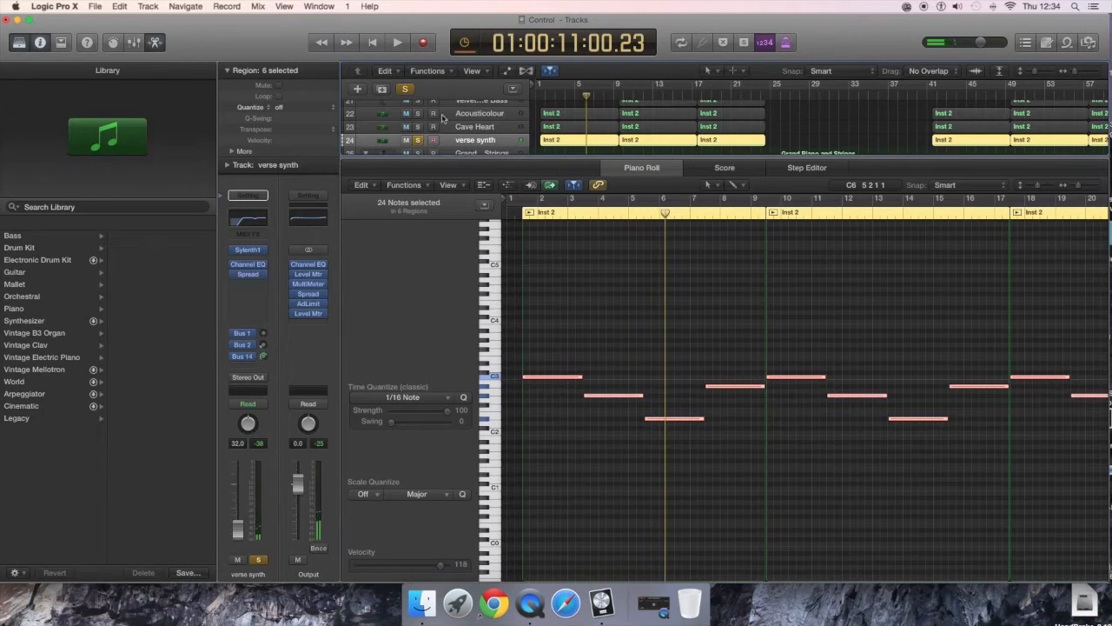
key("x")
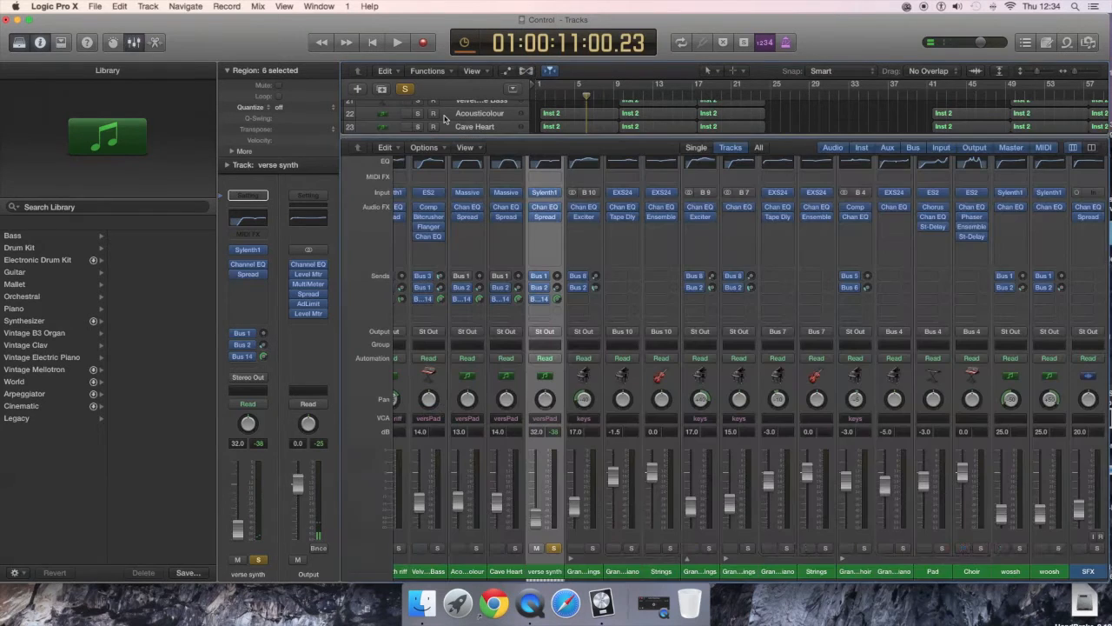
key("x")
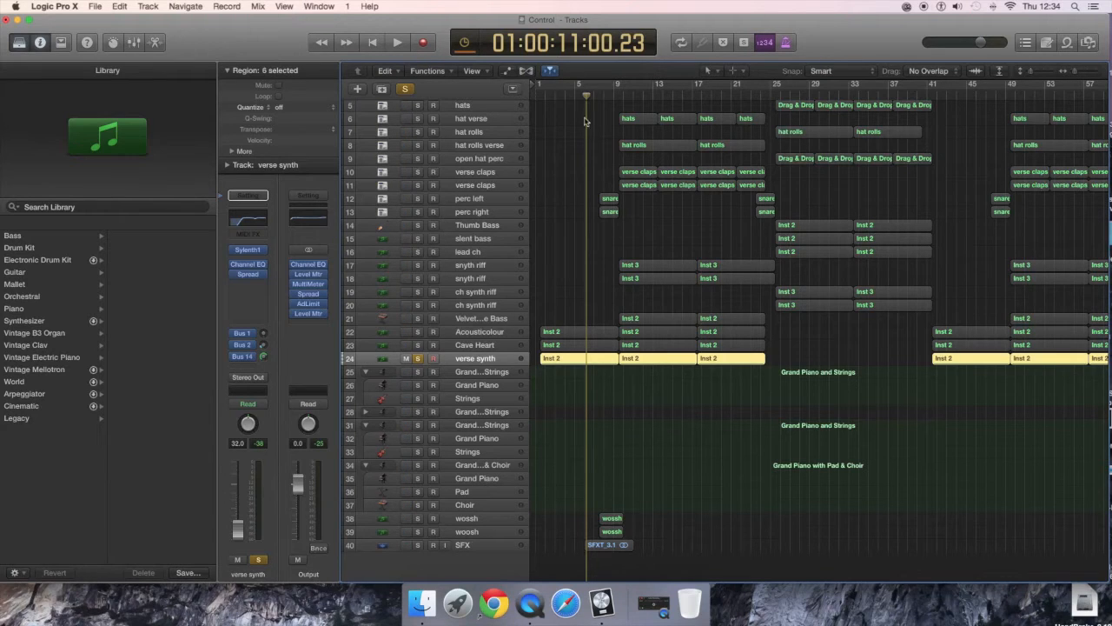
Solo perc left and perc right in place of verse synth and place the playhead just before their first snare regions.
left_click(421, 199)
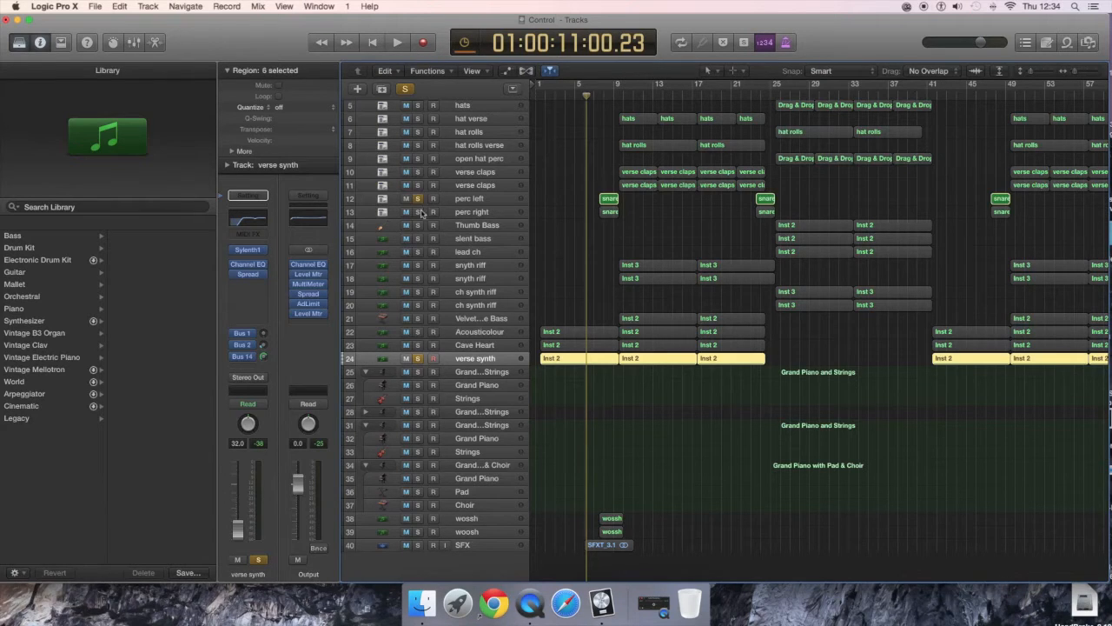
left_click(421, 212)
left_click(417, 358)
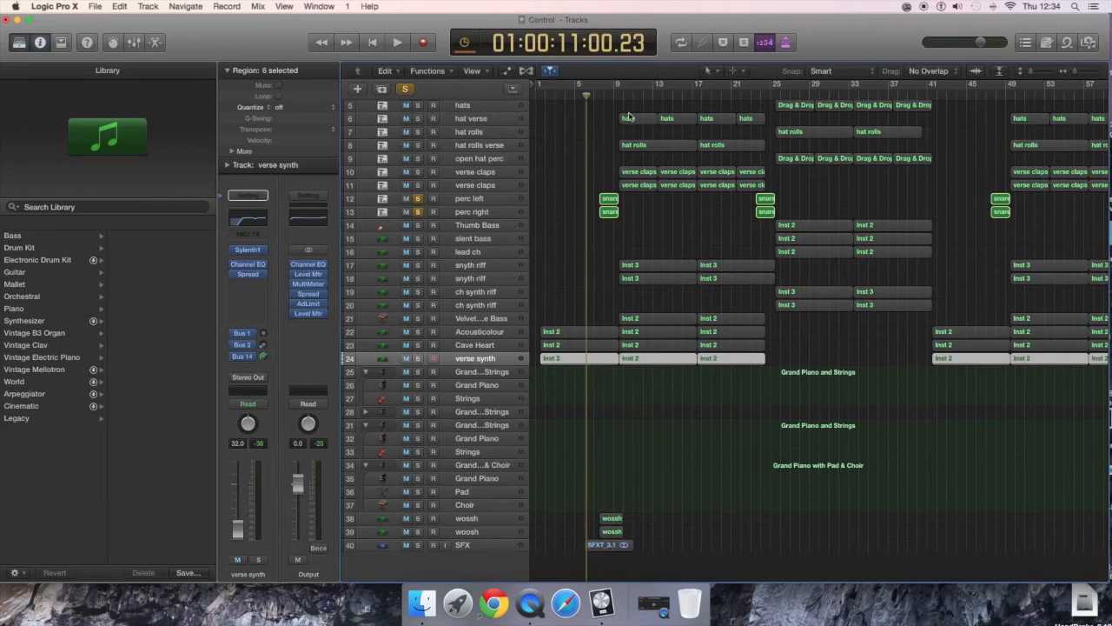
left_click_drag(593, 96, 595, 96)
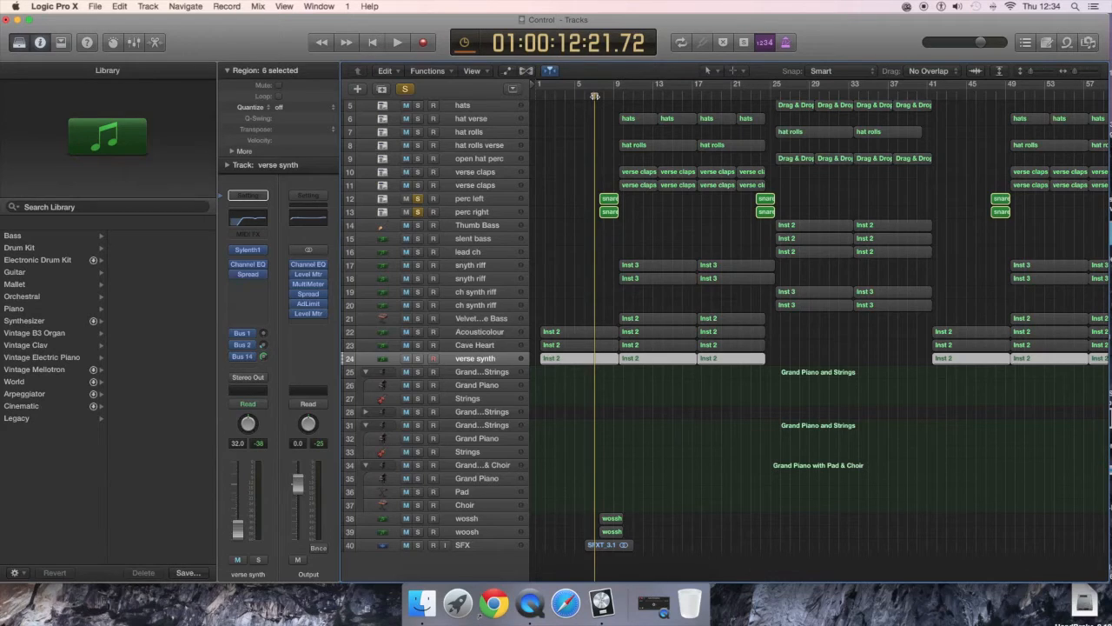
Listen to the soloed snare regions and inspect the channel strips of perc left and perc right in turn.
key("space")
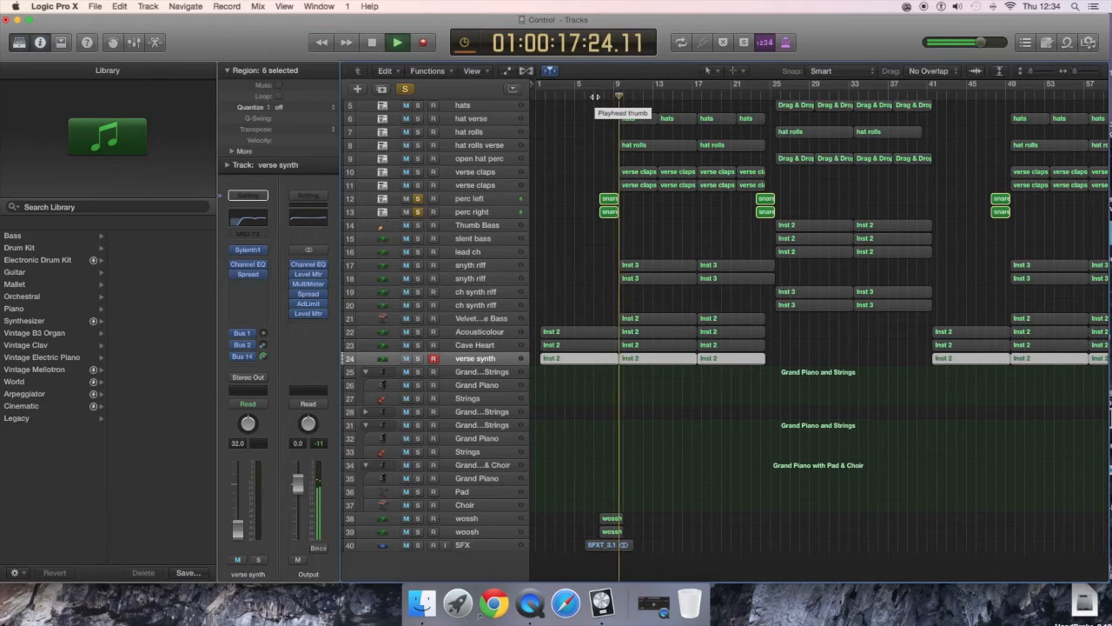
key("space")
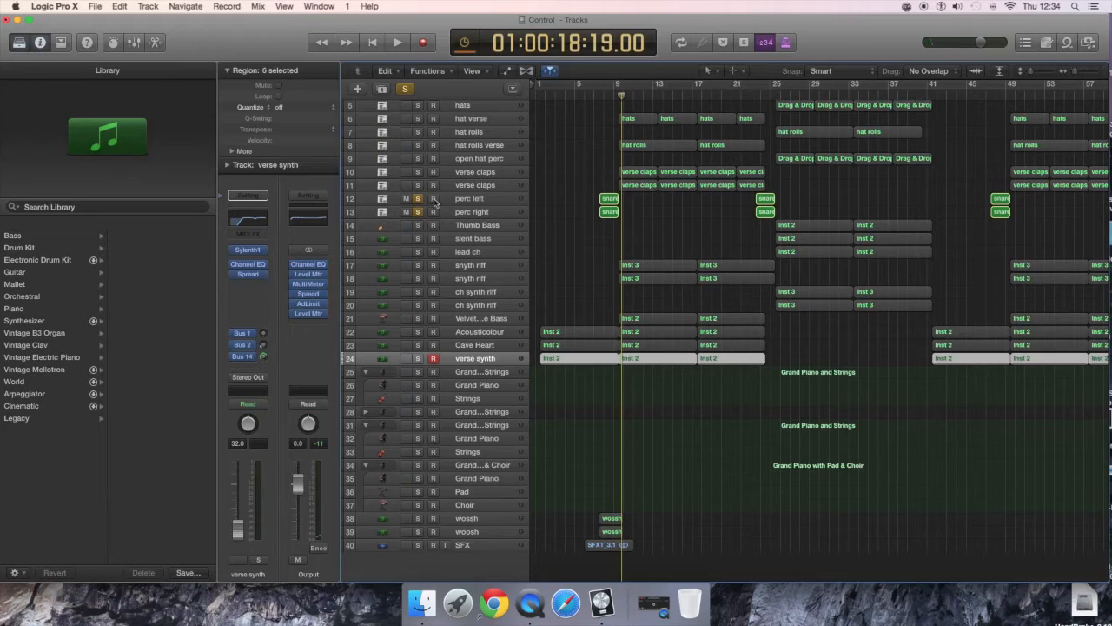
left_click(478, 200)
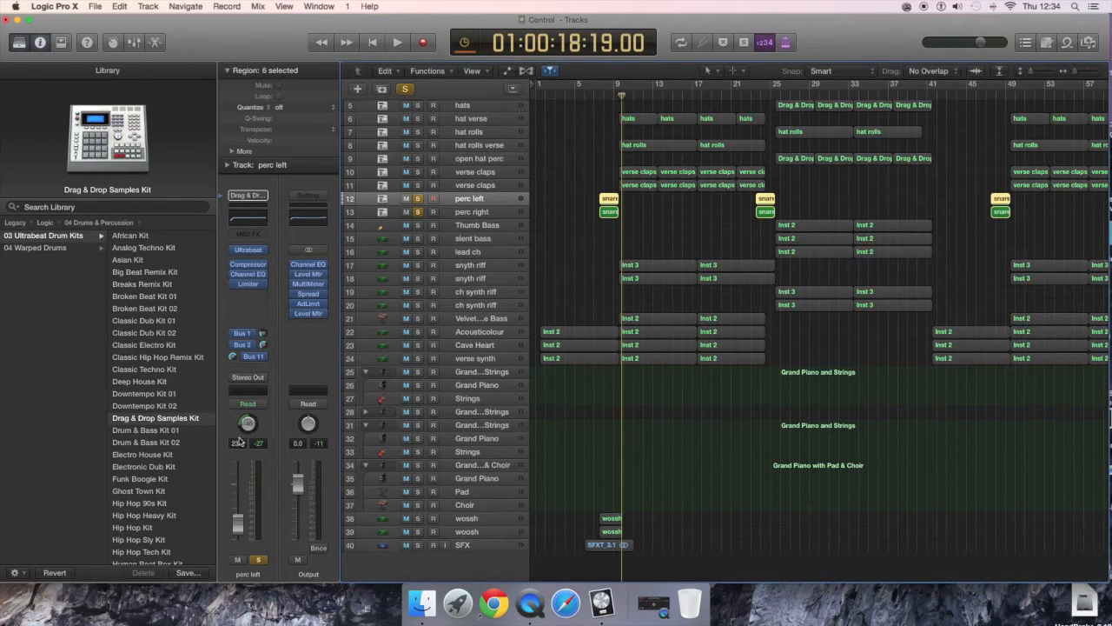
left_click(482, 213)
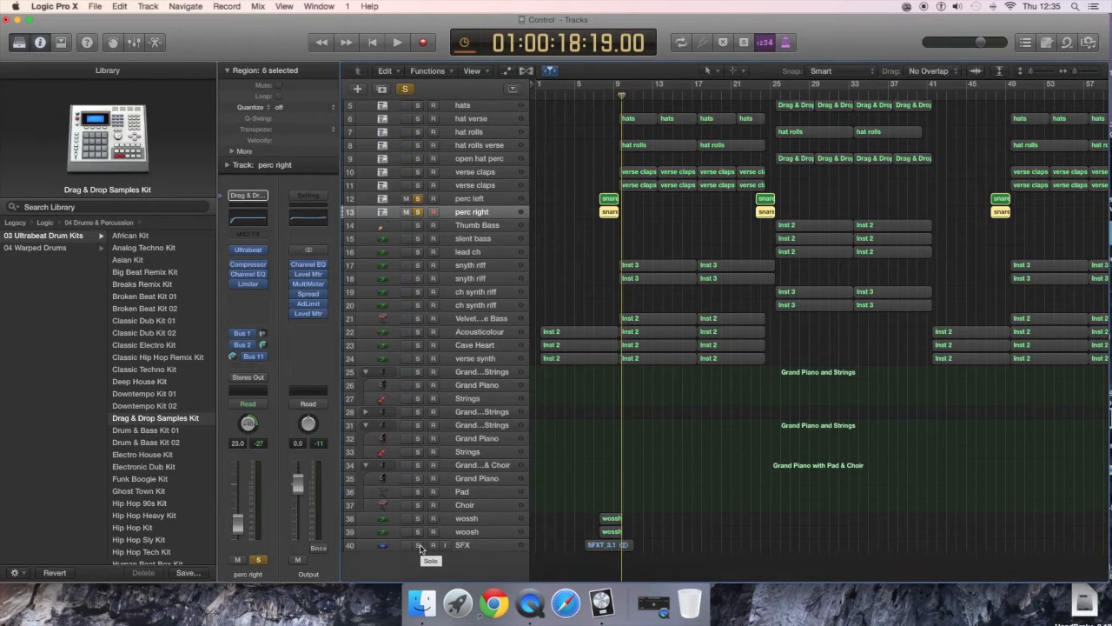
Solo the SFX track and both woosh tracks as well, and play from just before their transition into the verse.
left_click_drag(420, 547, 423, 523)
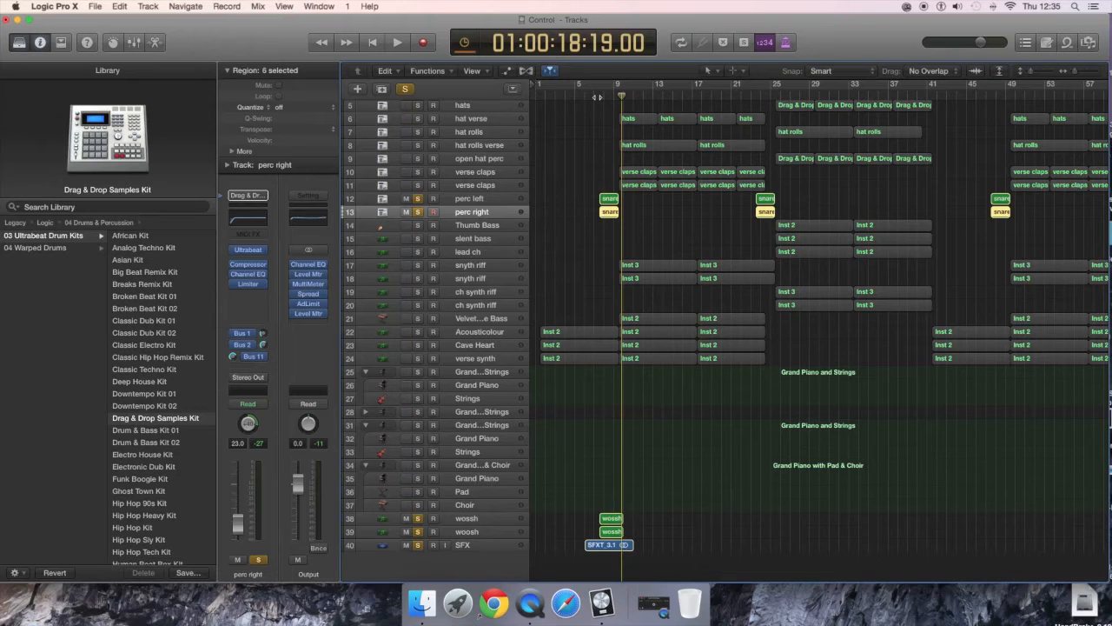
left_click(597, 96)
key("space")
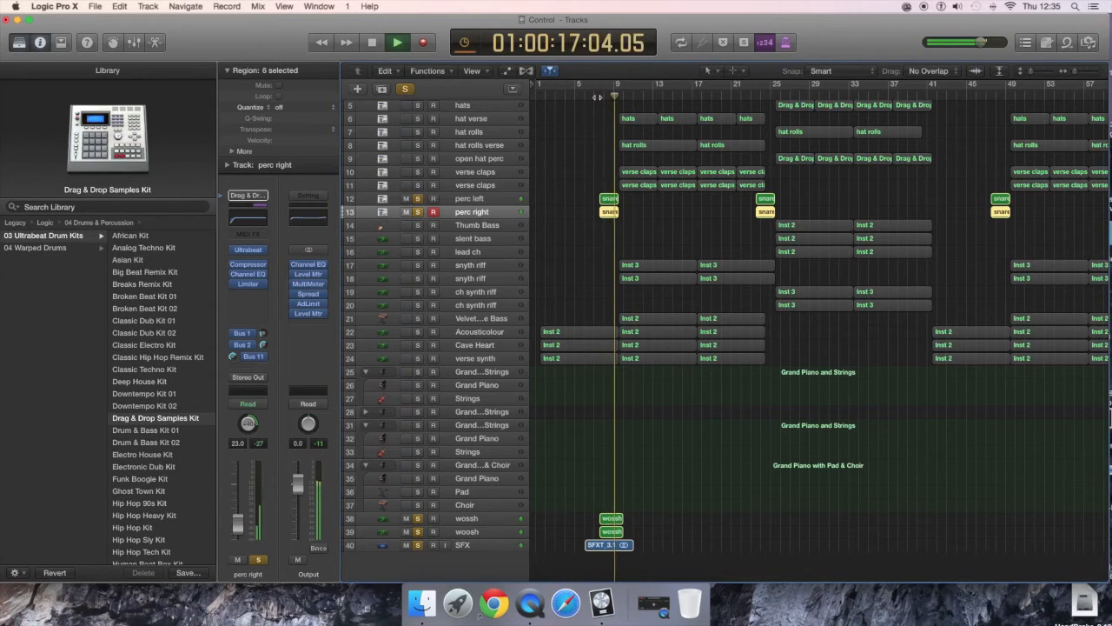
Unsolo both woosh tracks and play the SFX region with the soloed percussion from just before the verse transition.
key("space")
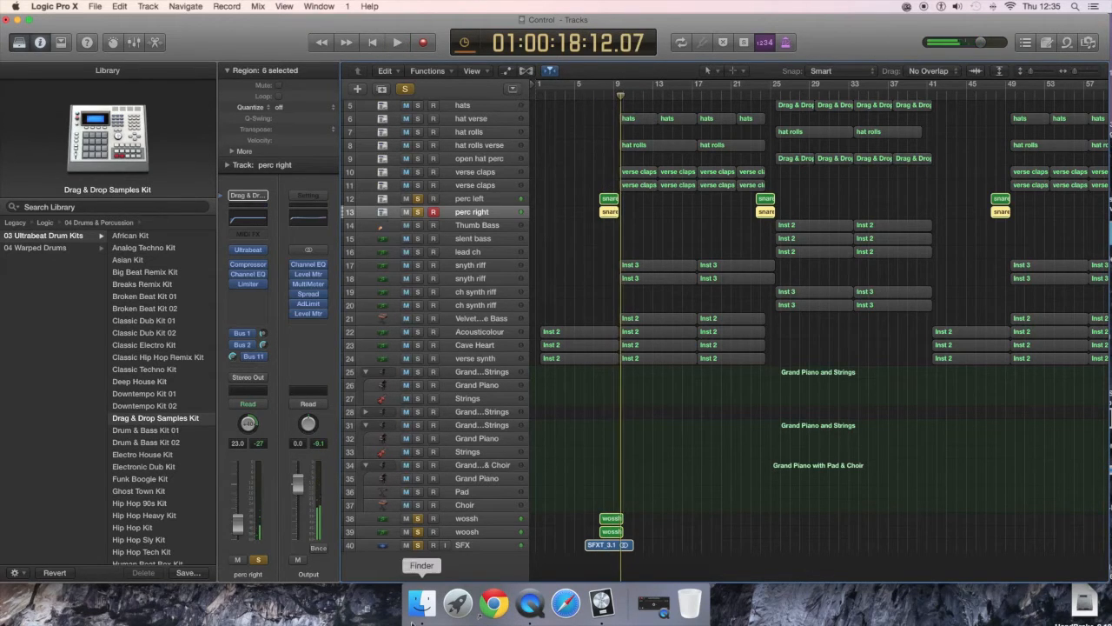
left_click(417, 545)
left_click(612, 545)
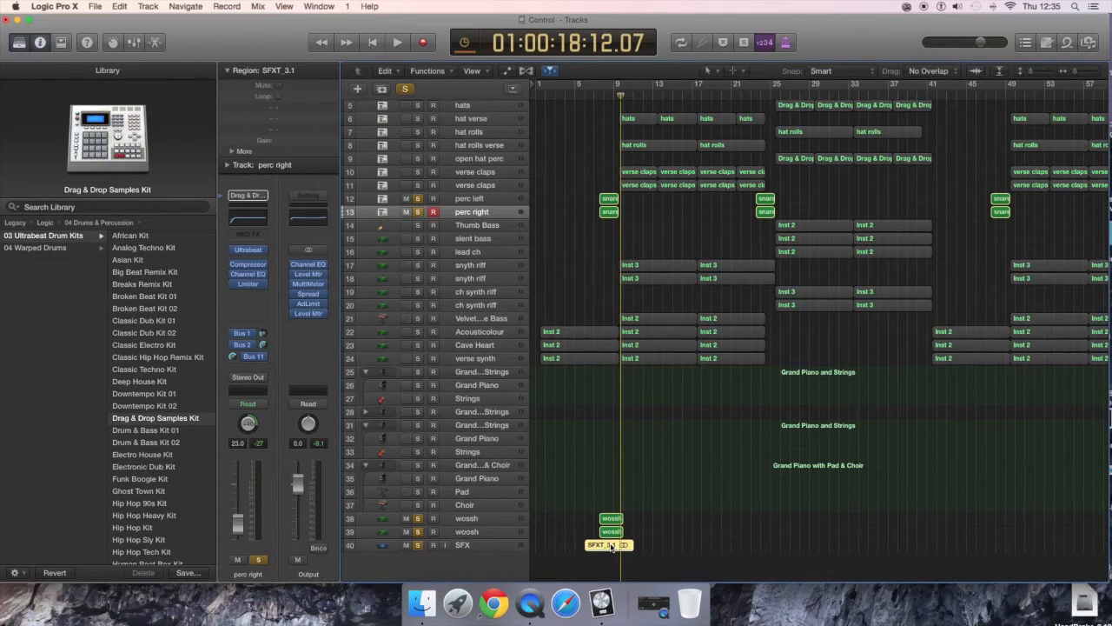
left_click(417, 531)
left_click(417, 520)
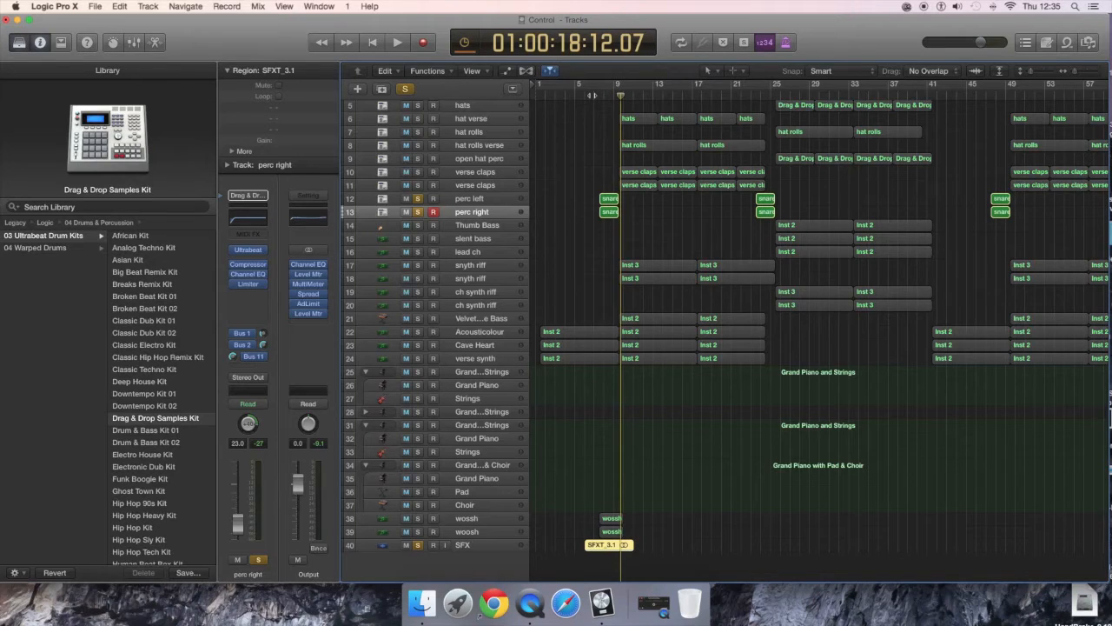
double_click(594, 95)
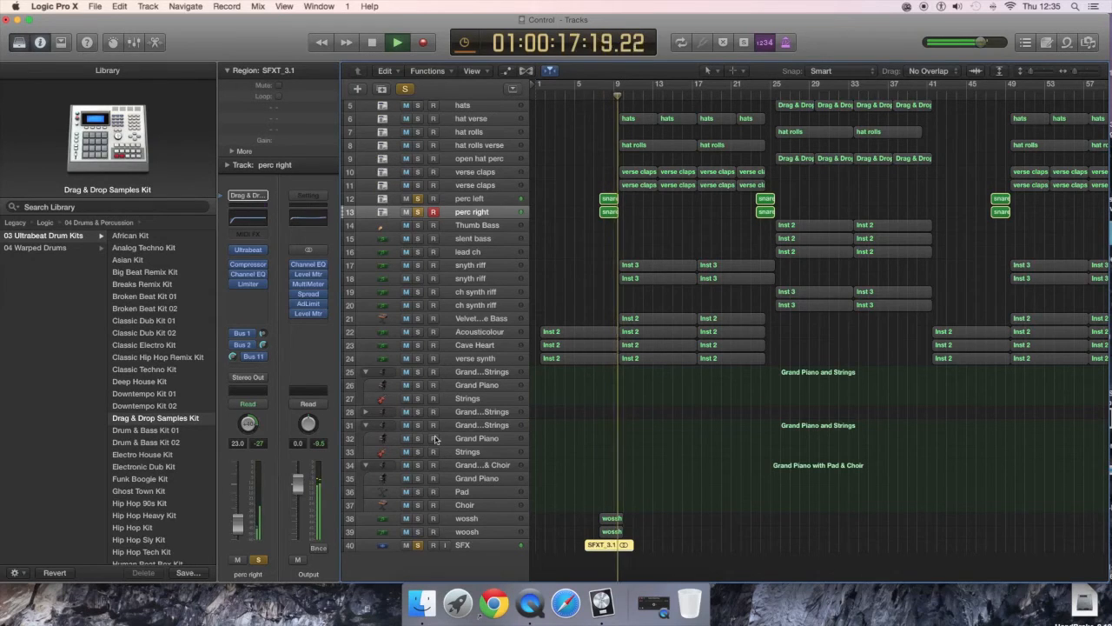
key("space")
Solo both woosh tracks again and replay the transition into the verse together with the SFX and percussion.
left_click(417, 531)
left_click(417, 518)
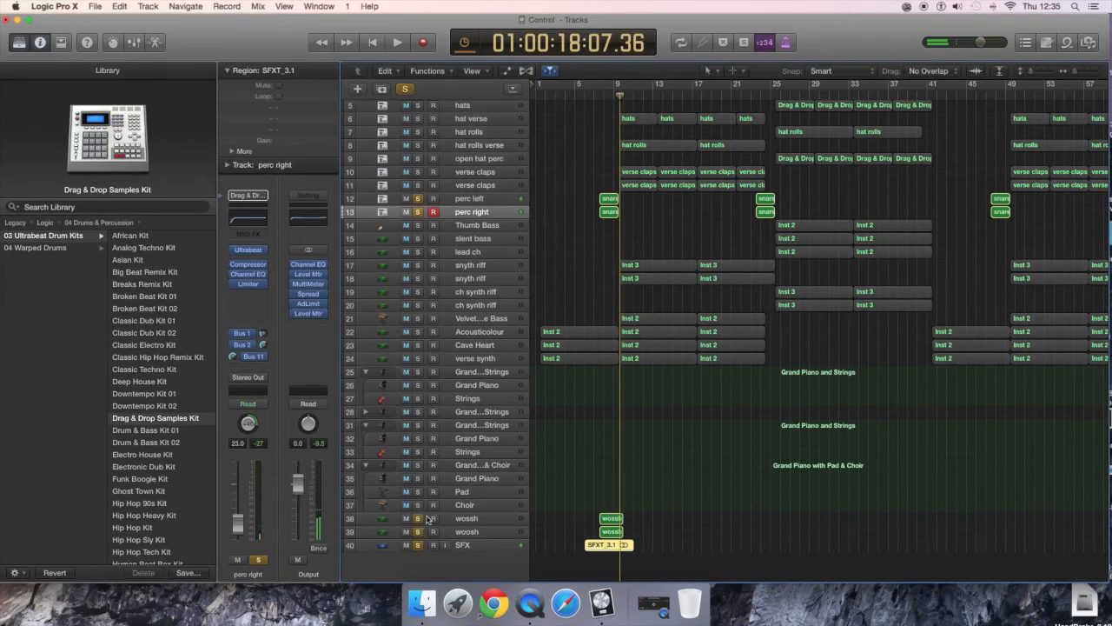
left_click(594, 95)
key("space")
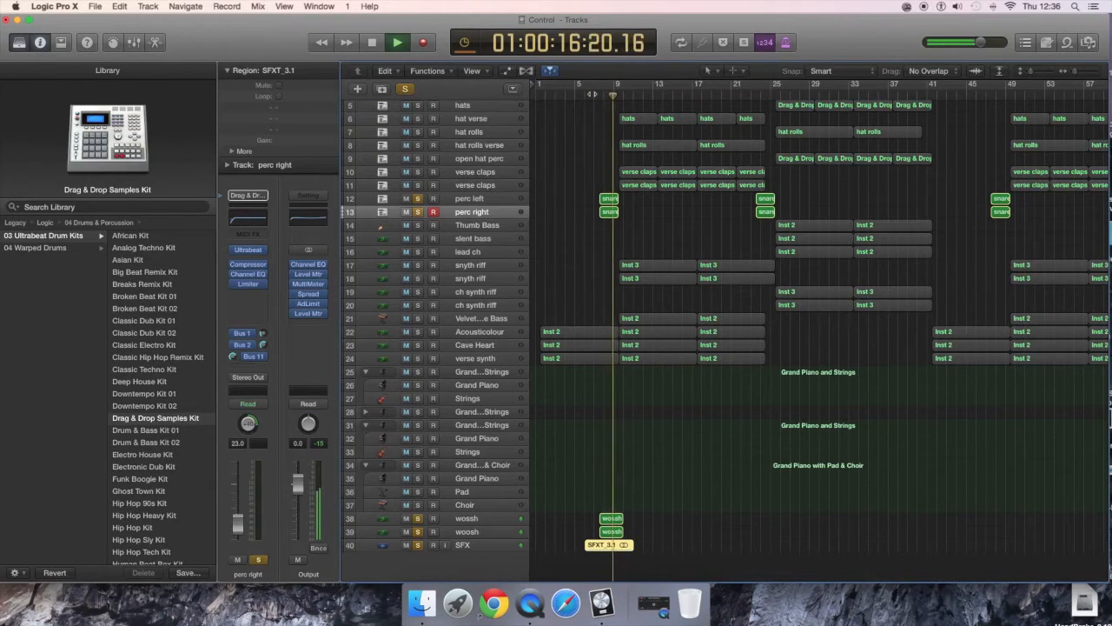
key("space")
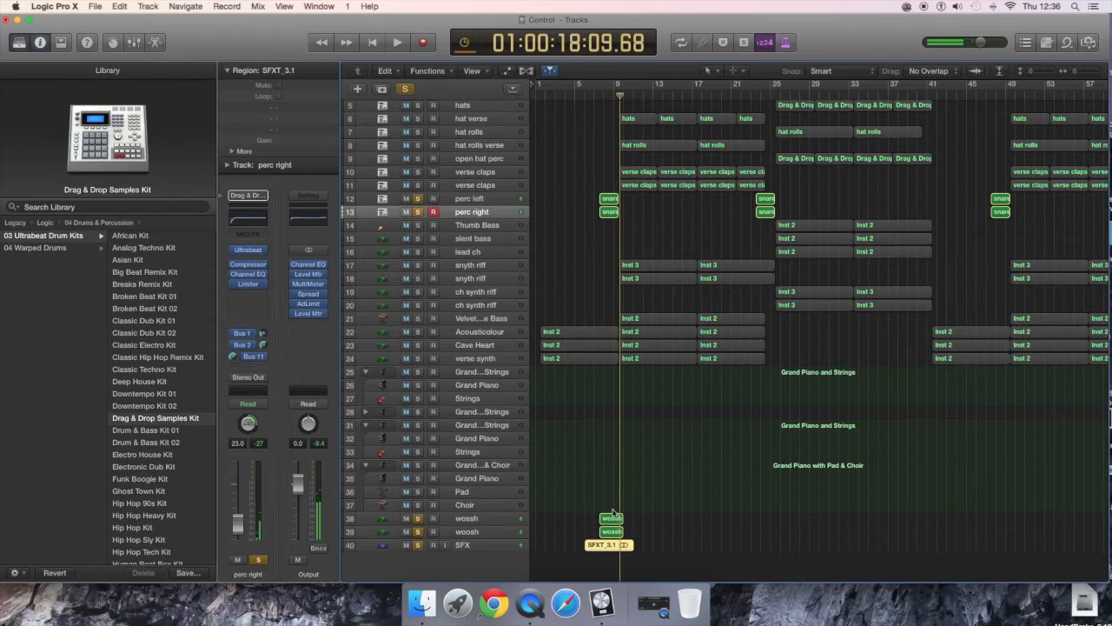
Open the woosh region on track 39 in the Piano Roll, look over the mixer channels and return to the arrangement.
left_click(618, 532)
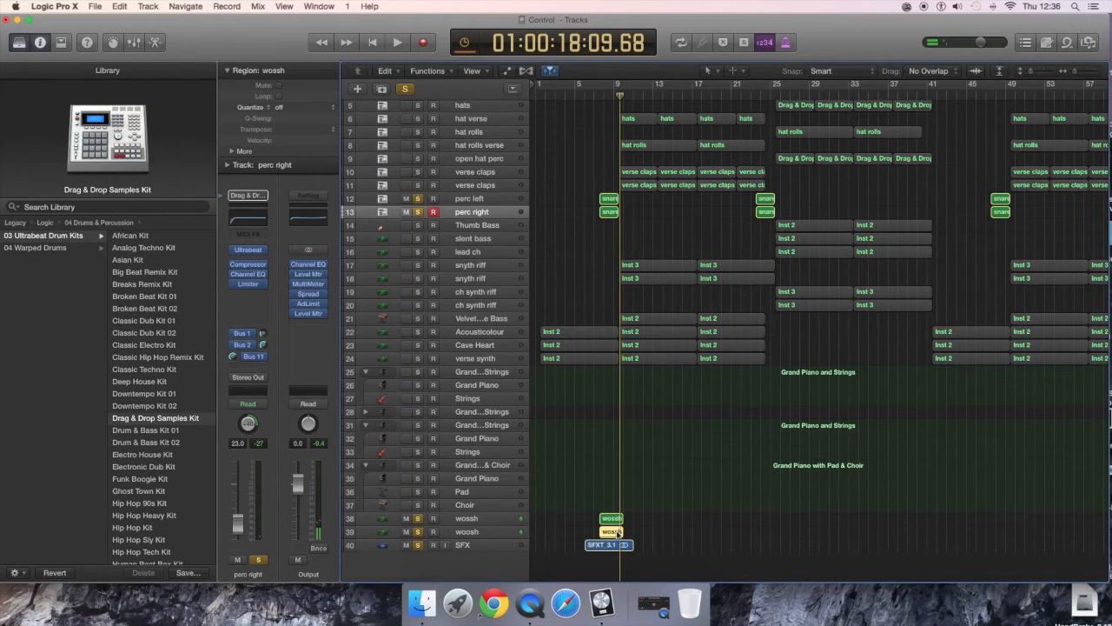
double_click(618, 532)
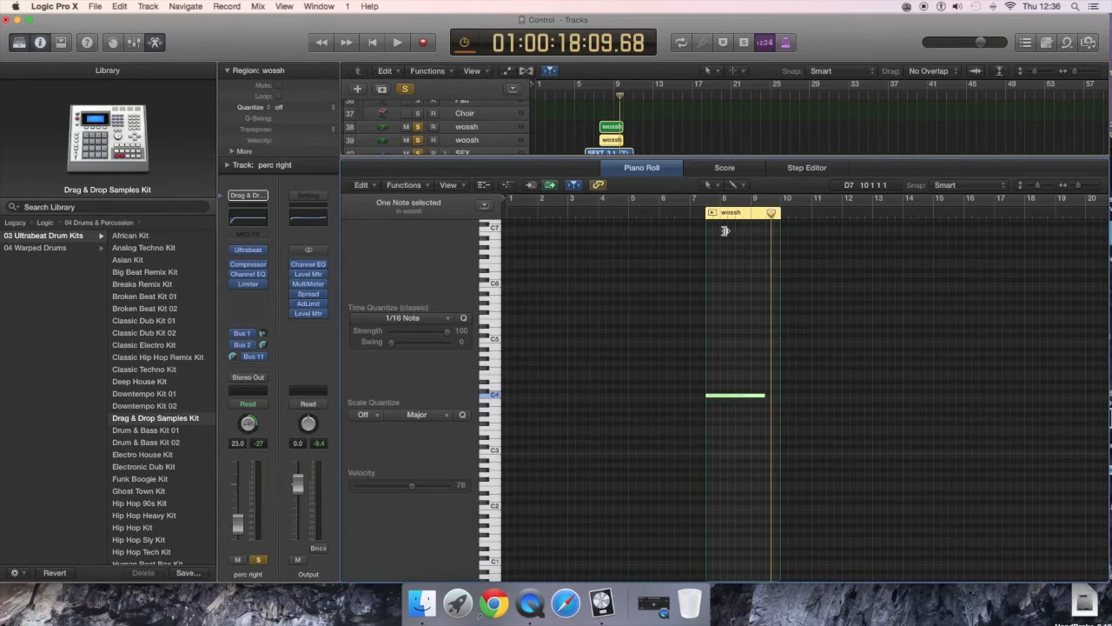
key("x")
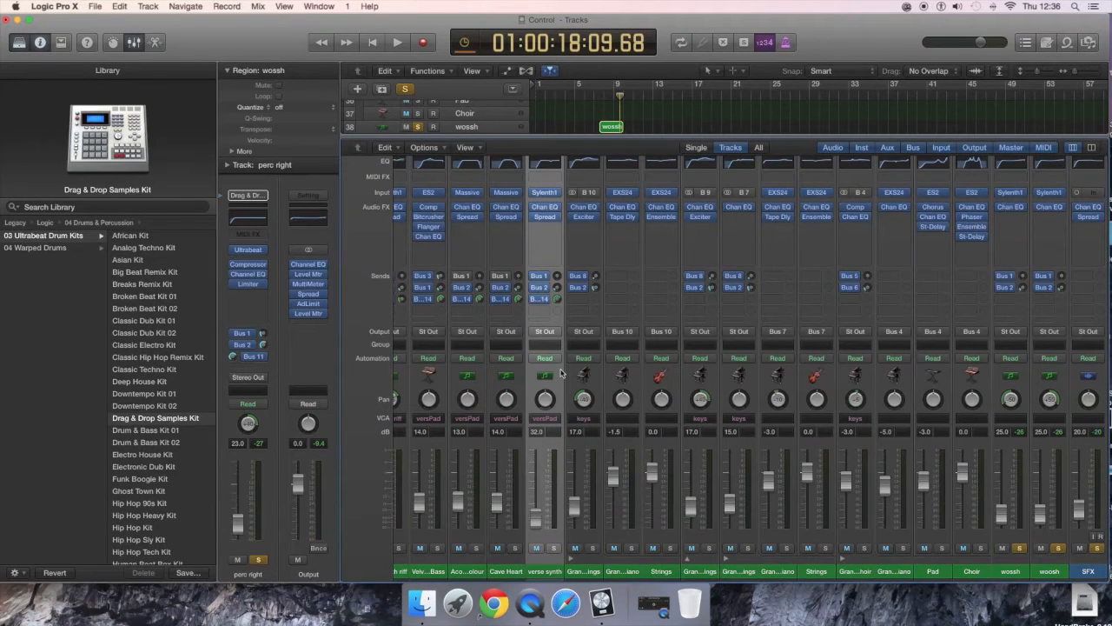
scroll(561, 373, "left", 5)
key("x")
key("x")
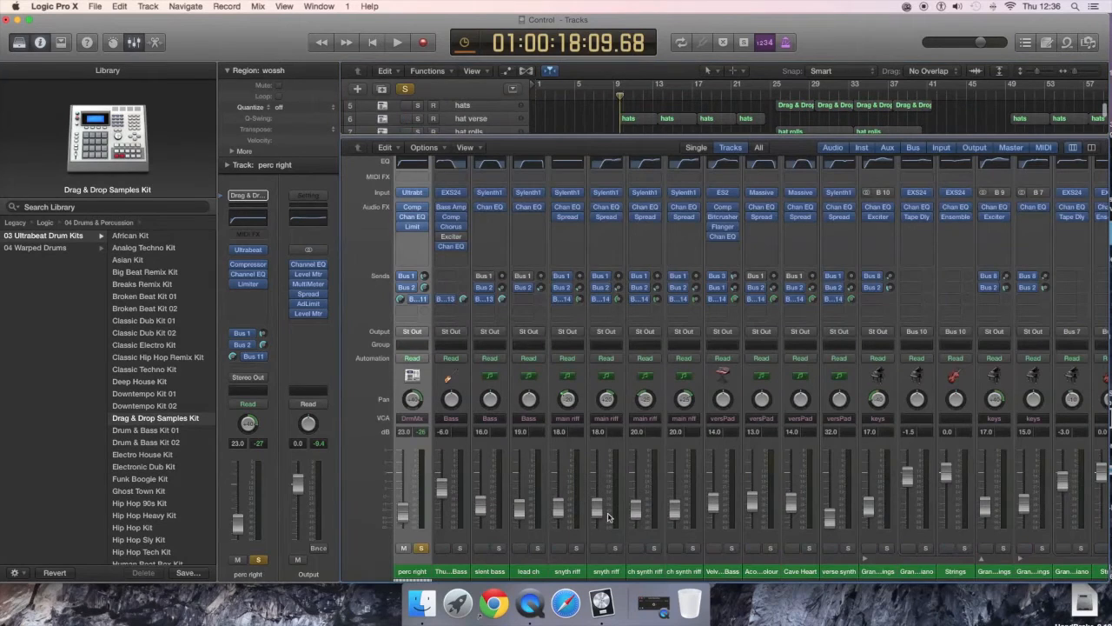
key("x")
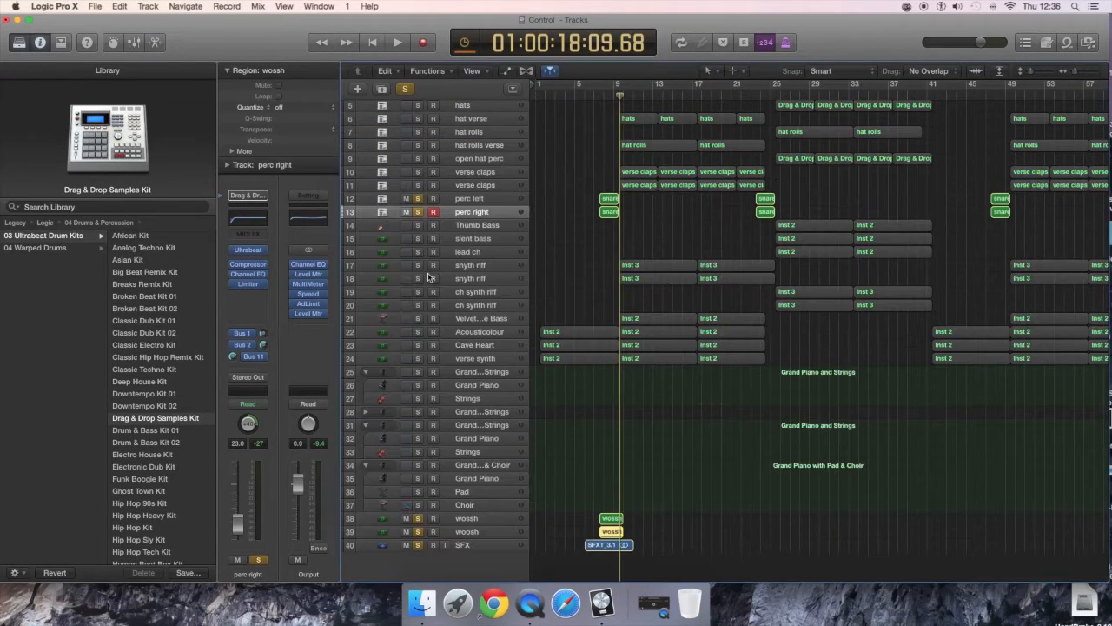
Select the wossh region on track 38, check the editor and mixer views briefly, and return to the full arrangement.
left_click(612, 519)
key("p")
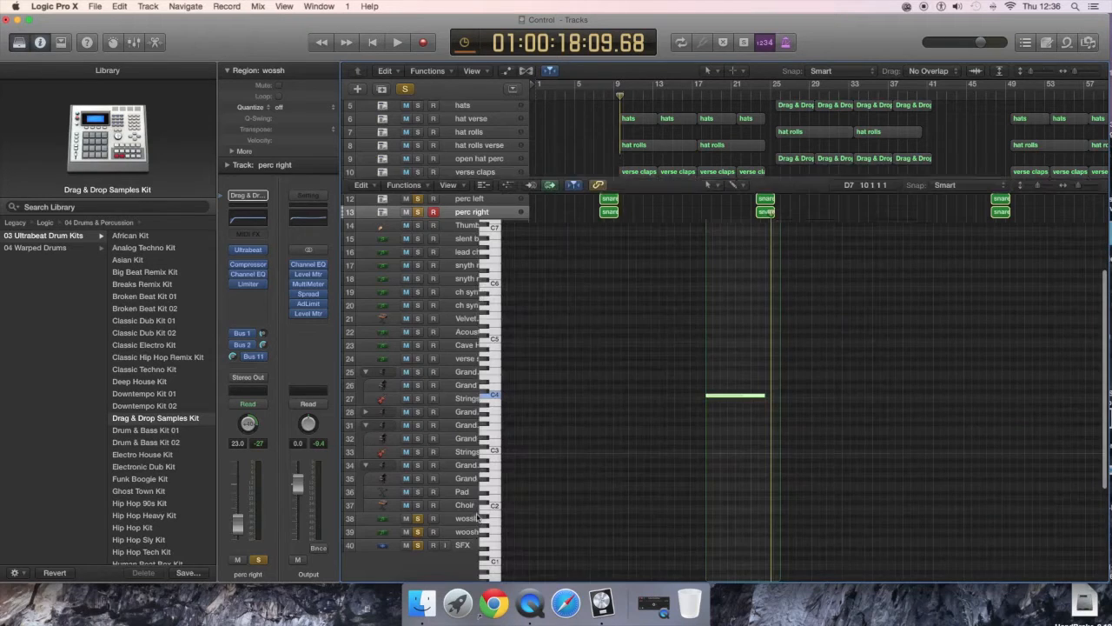
key("x")
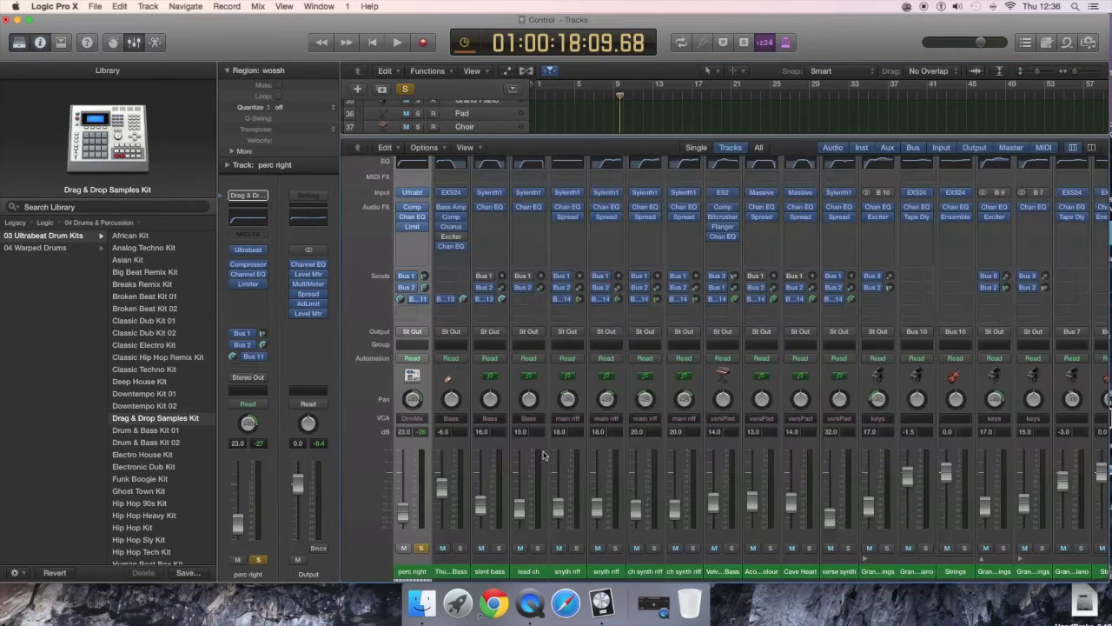
key("x")
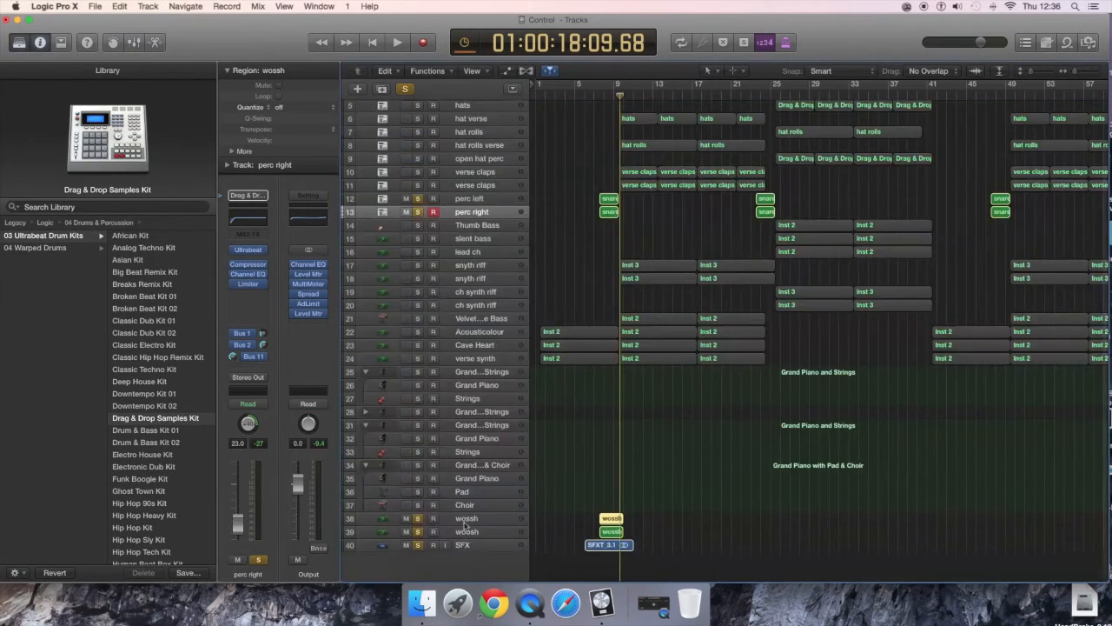
Select the wossh track 38, inspect its Sylenth1 instrument patch and close the plug-in window.
left_click(467, 519)
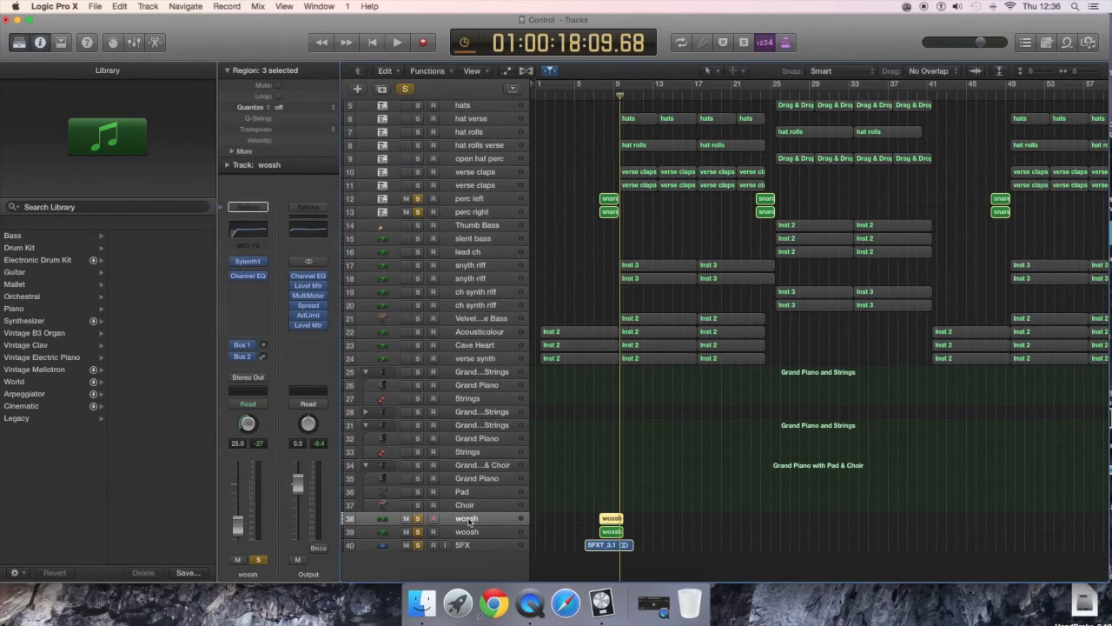
mouse_move(254, 262)
left_click(250, 262)
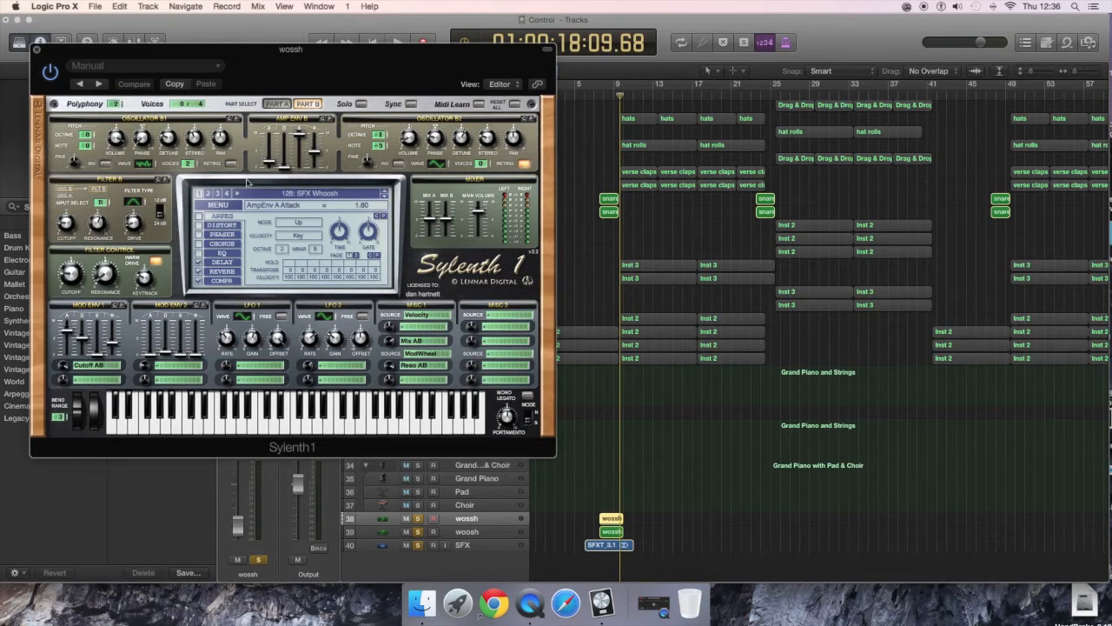
left_click(36, 53)
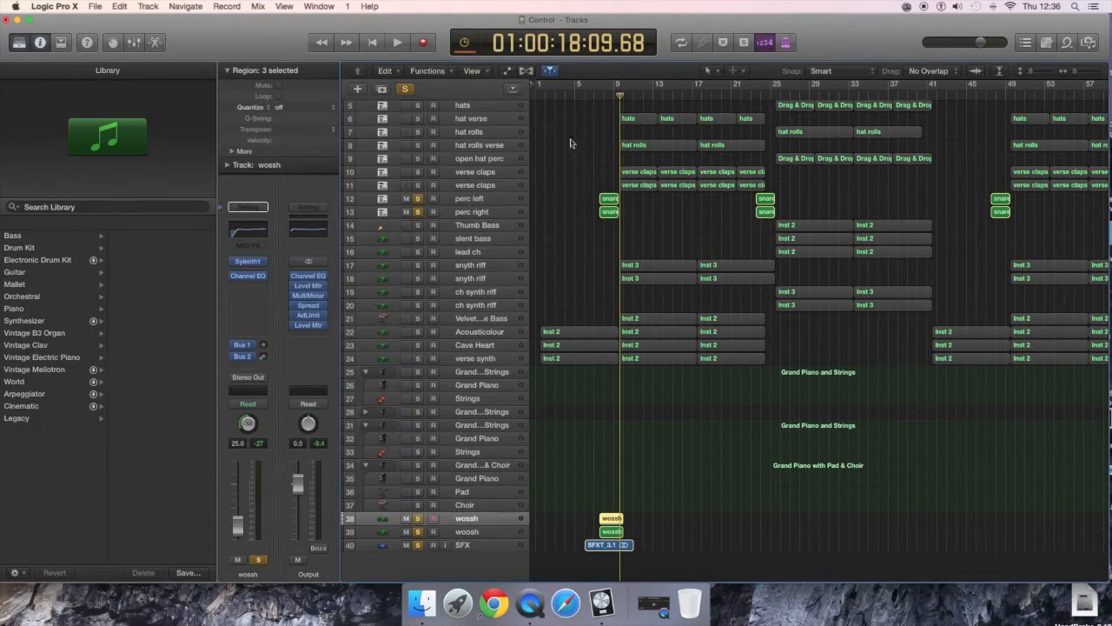
Add Acousticolour, Cave Heart and verse synth to the soloed tracks, keeping perc left, perc right, the wooshes and SFX soloed.
left_click(419, 199)
left_click(418, 212)
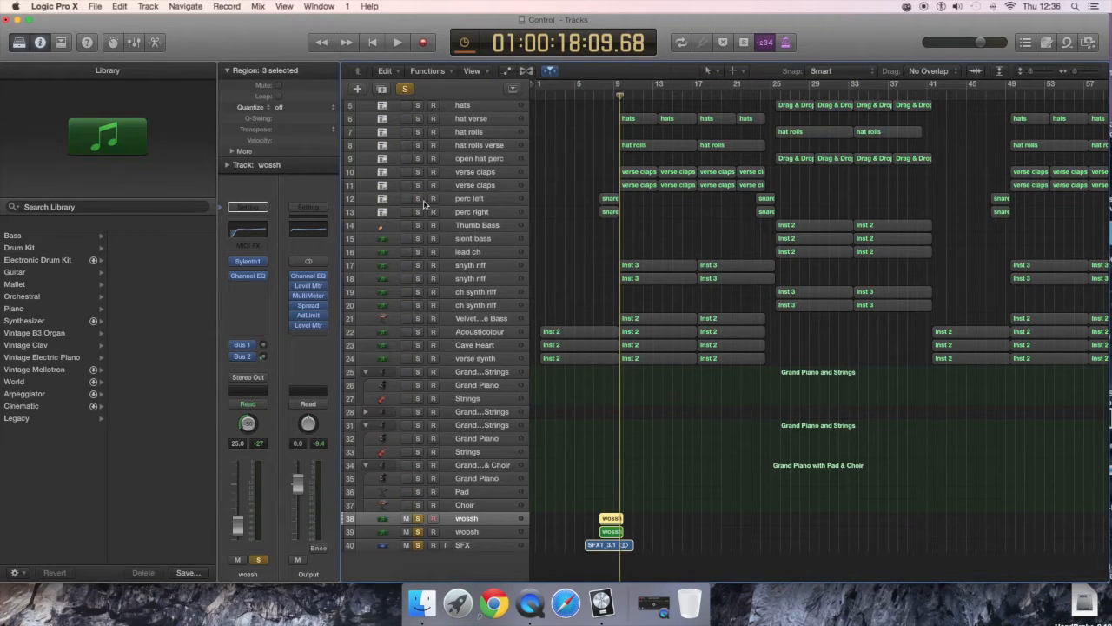
left_click(418, 198)
left_click(418, 212)
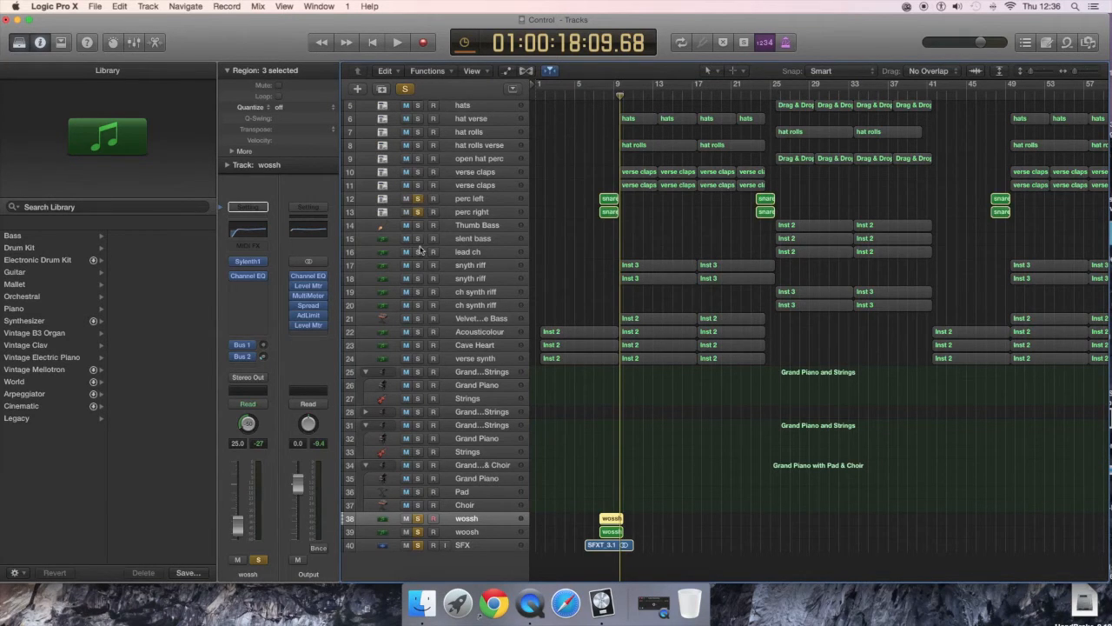
left_click(418, 318)
left_click(418, 332)
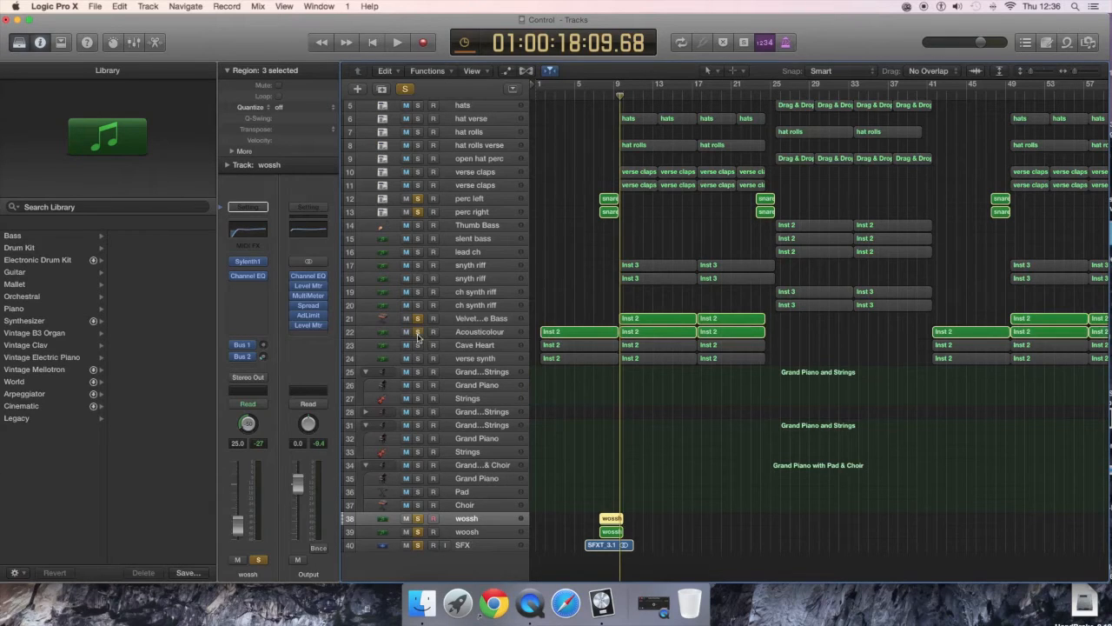
left_click(418, 345)
left_click(418, 318)
left_click(418, 358)
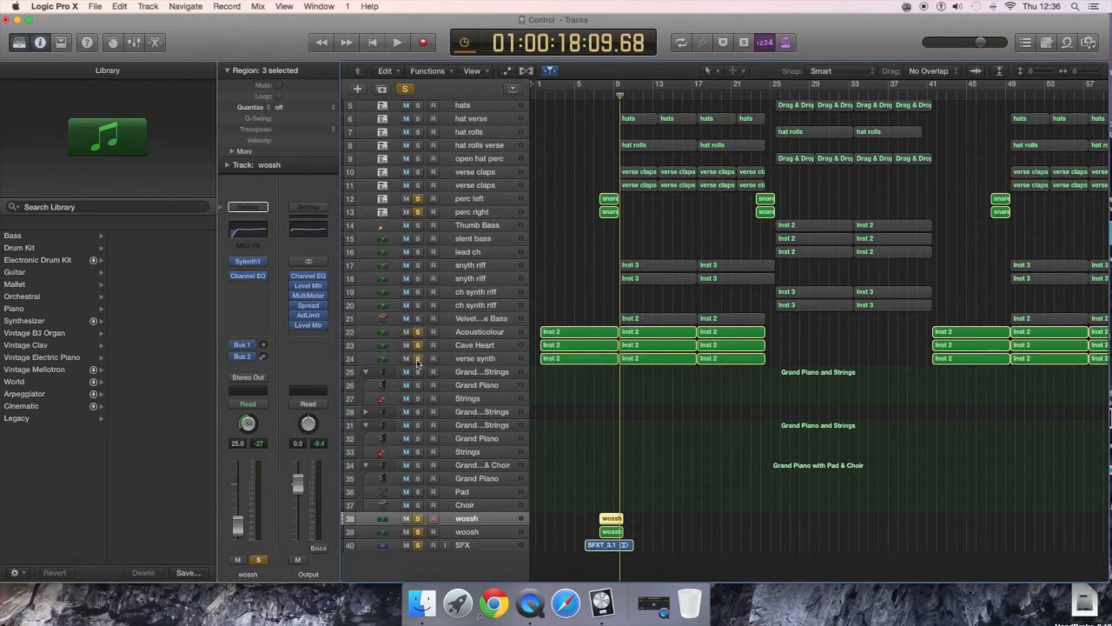
Play the combined intro layers from about bar 5 into the start of the verse and stop.
left_click(575, 94)
key("space")
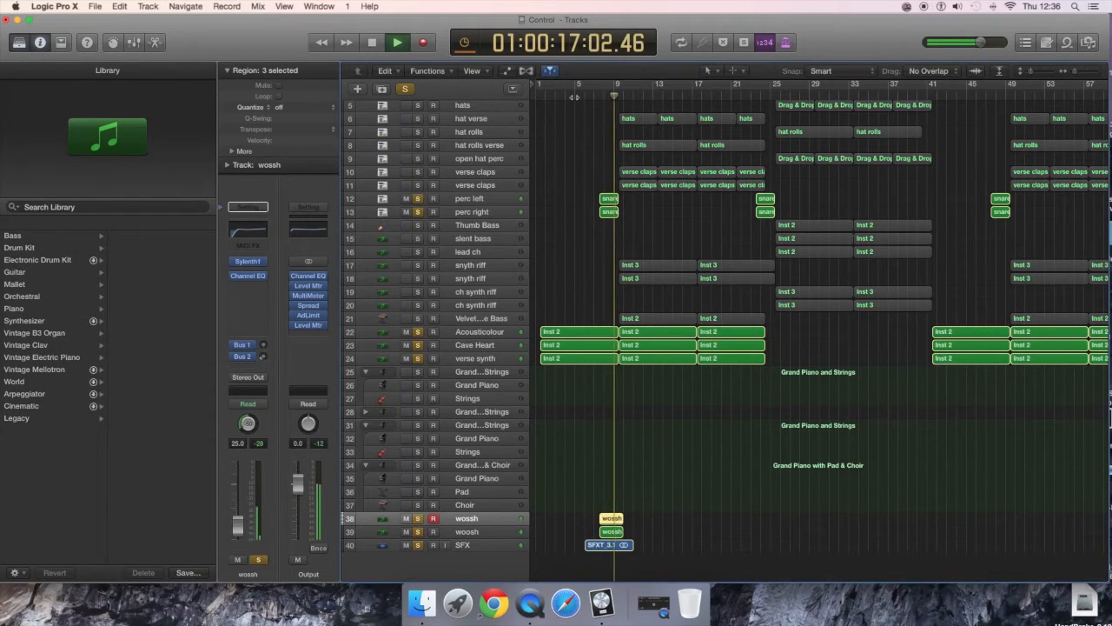
key("space")
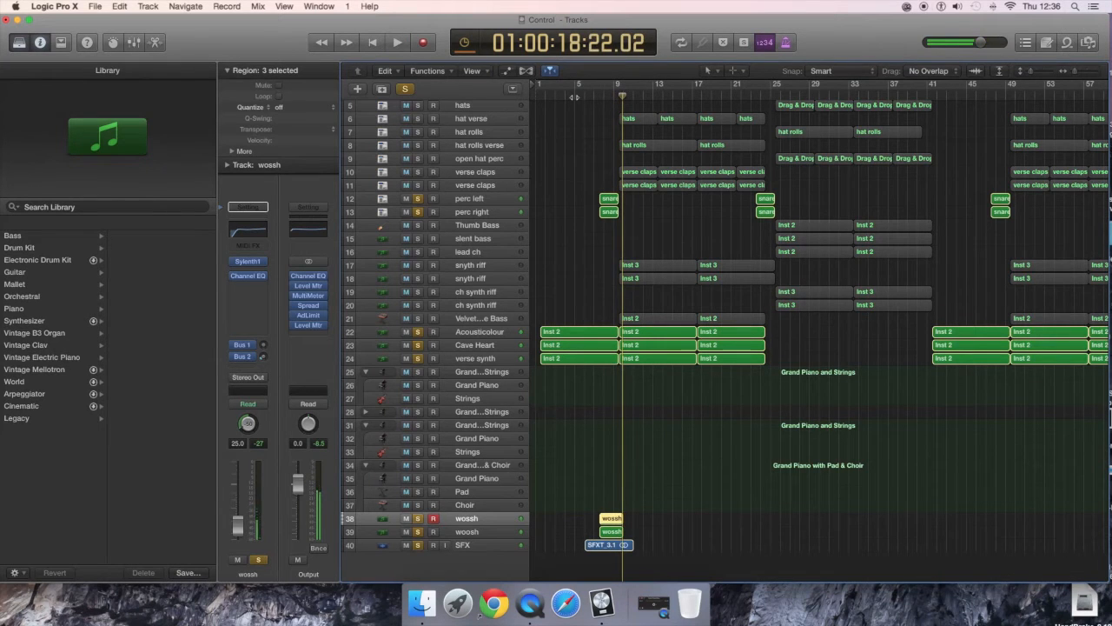
Clear all solos, solo only the hat verse track and play it from just before the verse.
left_click(407, 89)
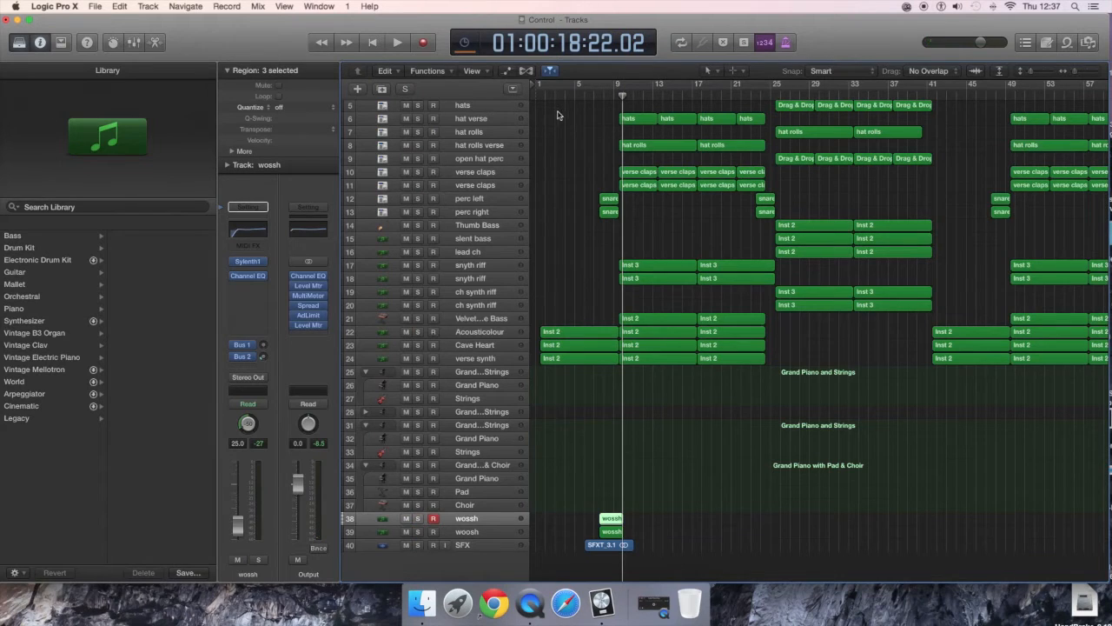
key("comma")
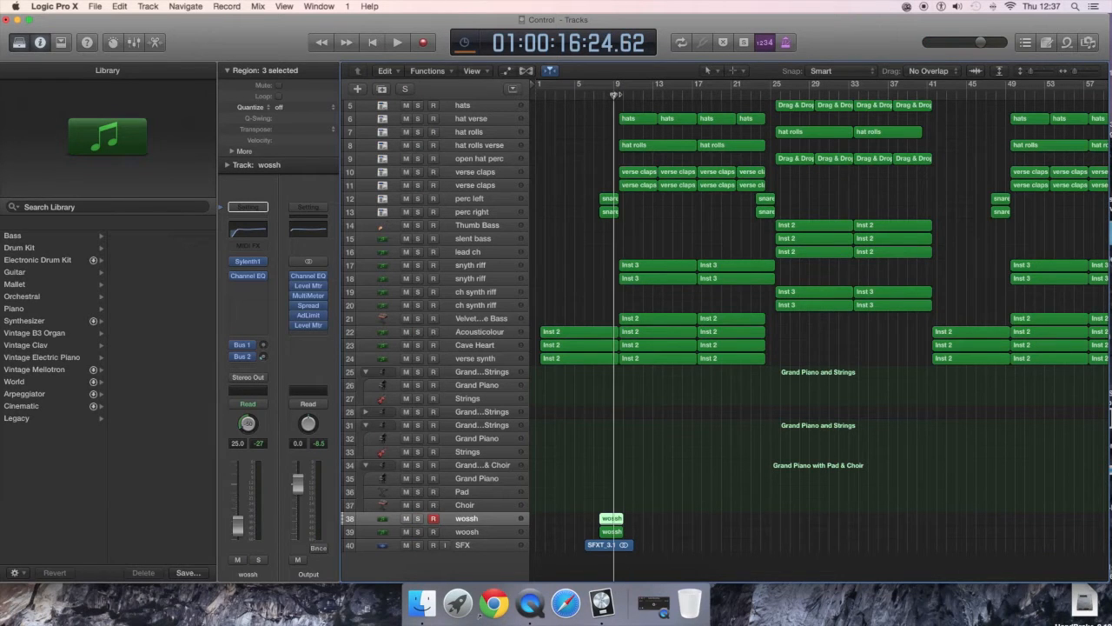
scroll(630, 126, "up", 4)
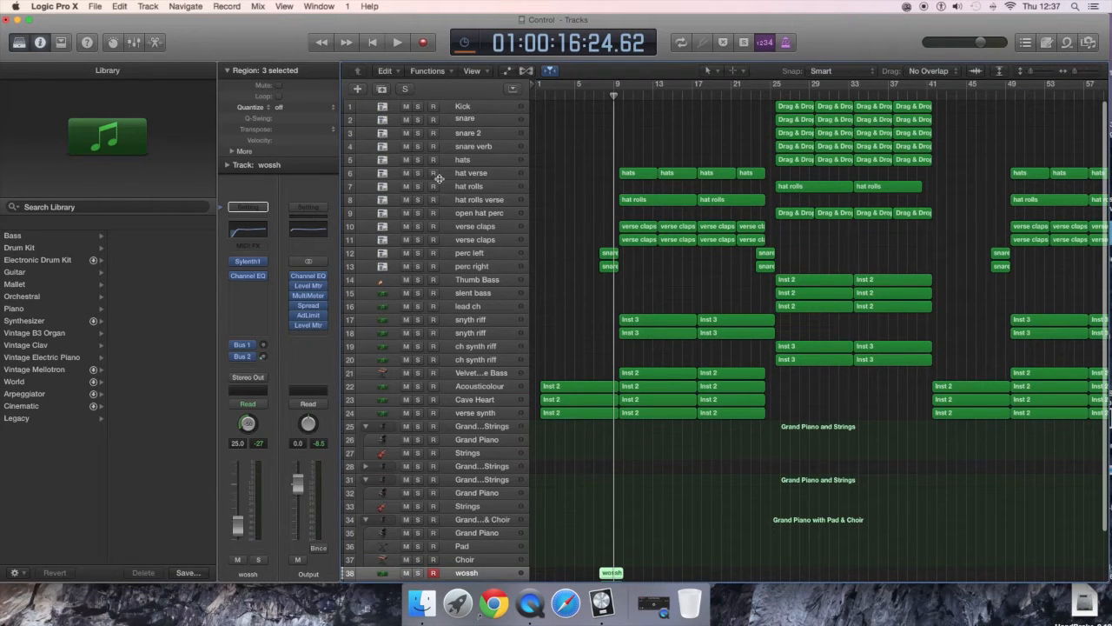
left_click(418, 173)
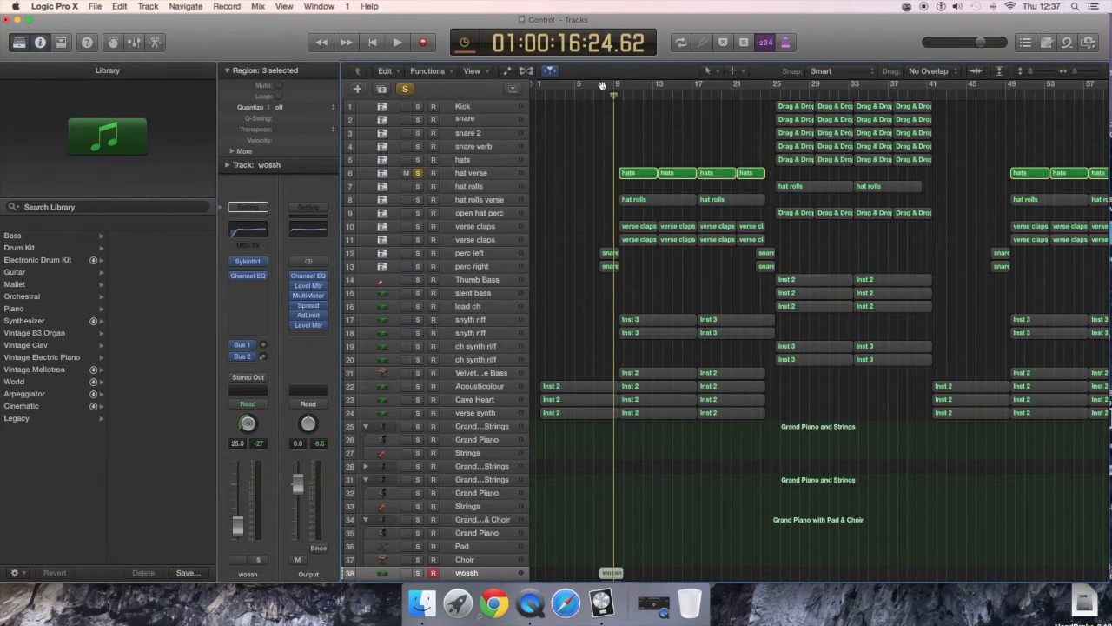
key("space")
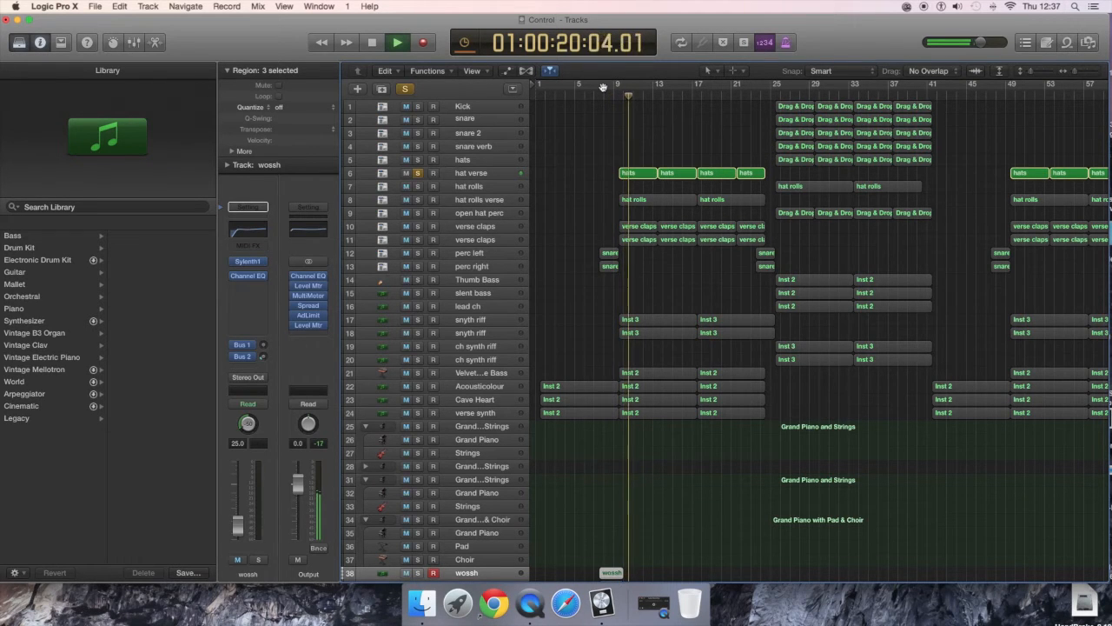
key("space")
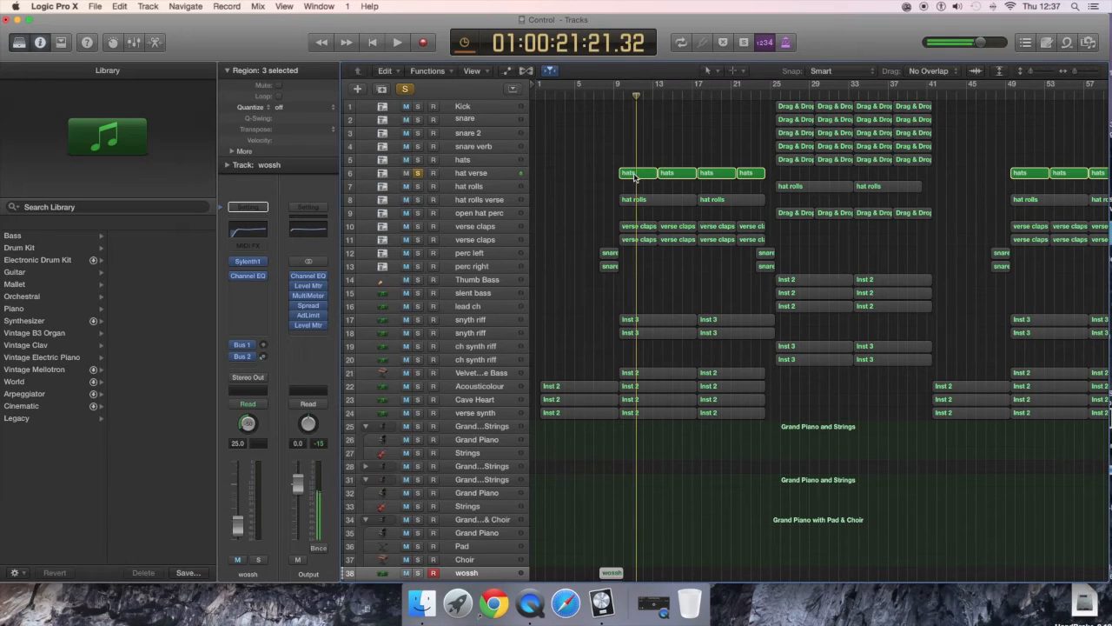
Open the first hats region of hat verse in the Piano Roll, display its note velocities and deselect the notes.
left_click(635, 174)
double_click(635, 175)
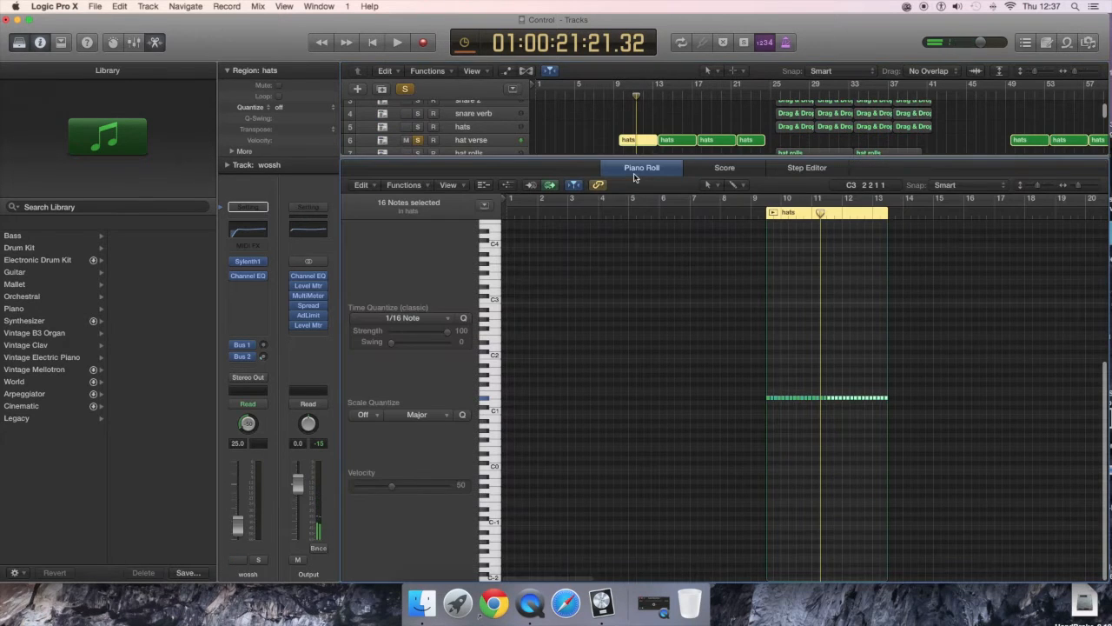
key("z")
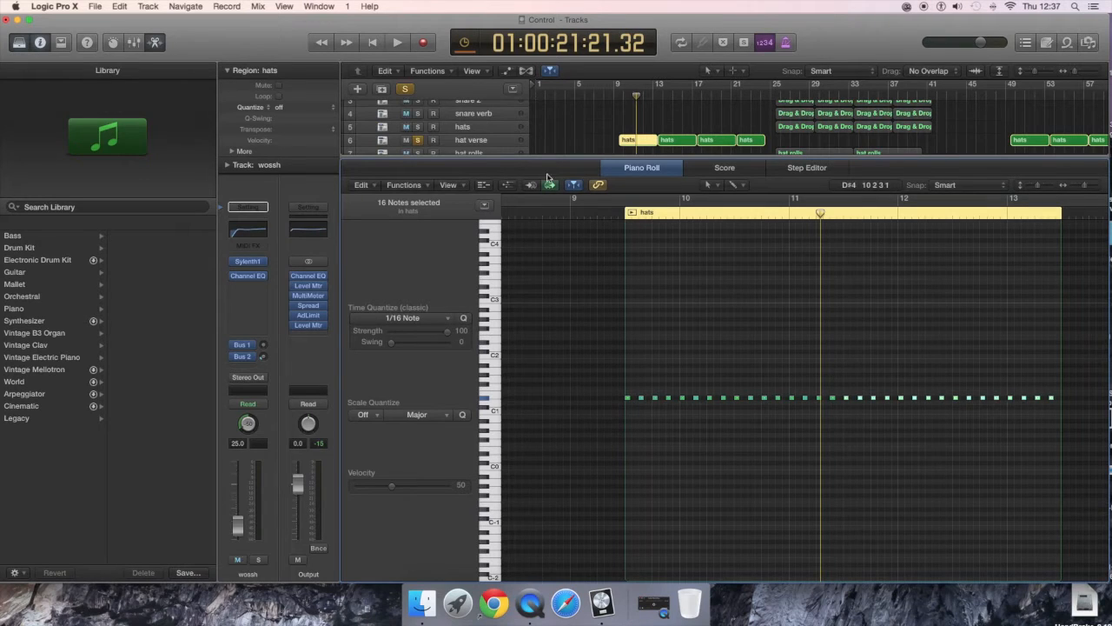
left_click(508, 186)
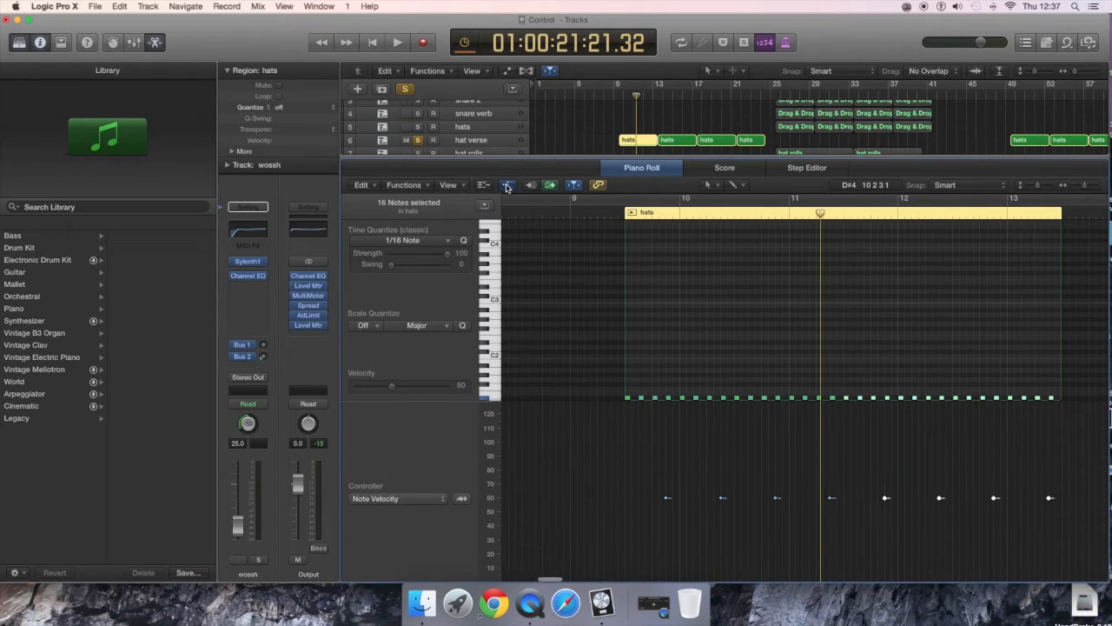
left_click(508, 186)
left_click(509, 186)
left_click(656, 394)
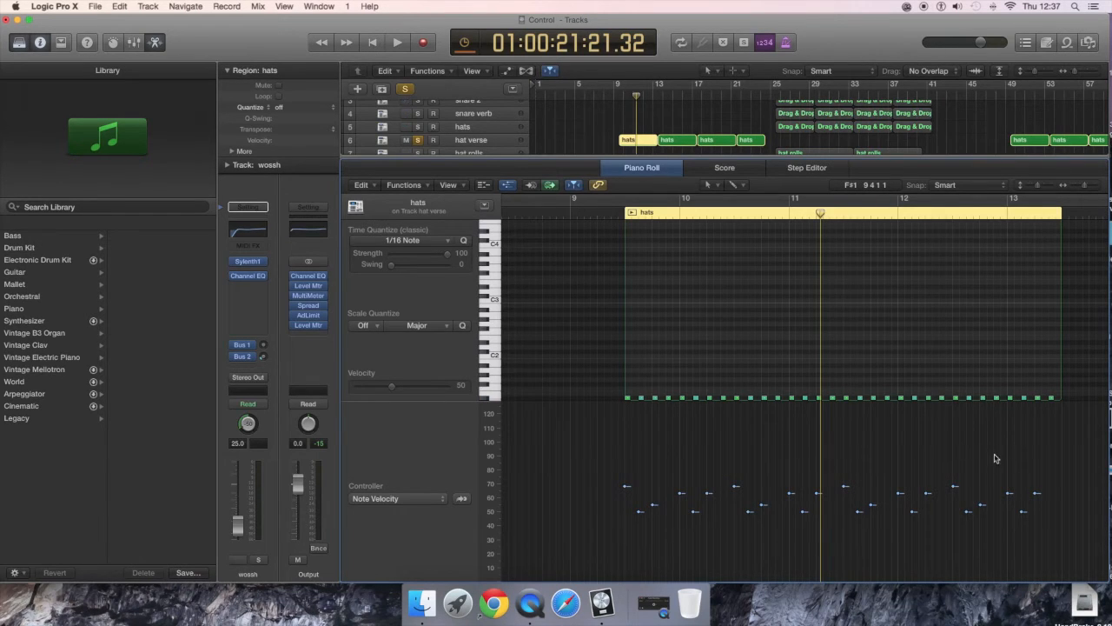
Play the soloed hat verse pattern briefly, stop, and close the editor to return to the full track arrangement.
key("space")
key("space")
key("x")
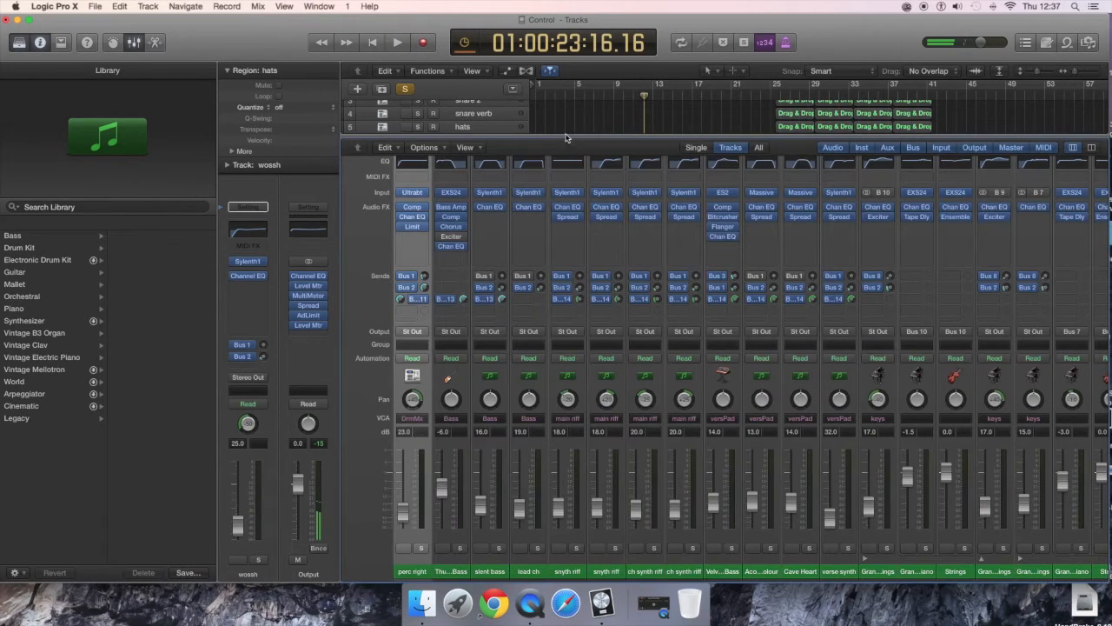
key("x")
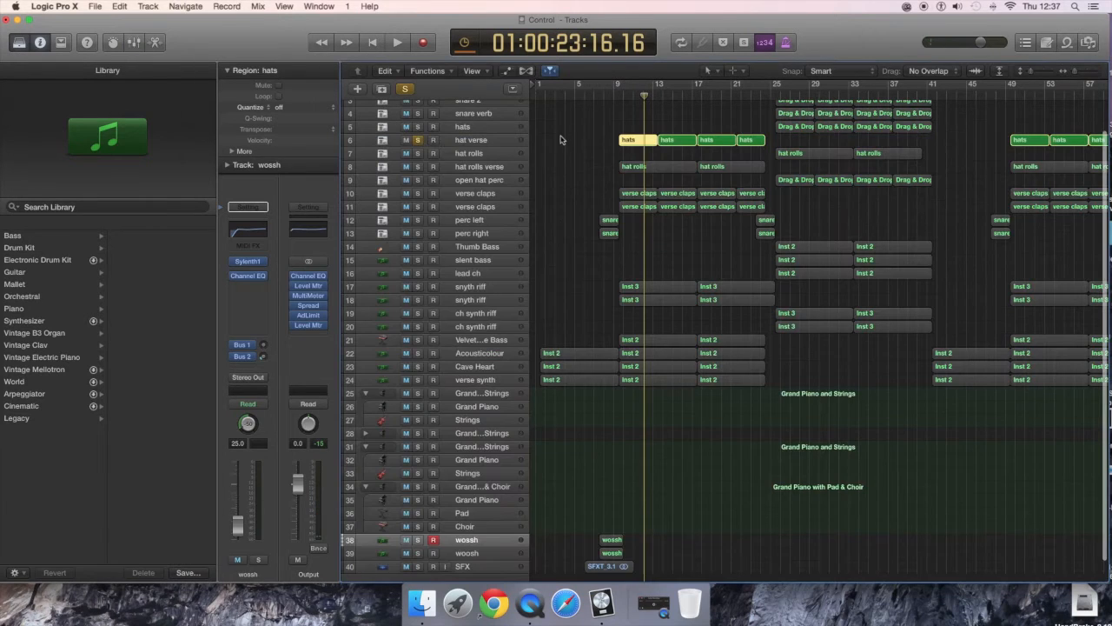
Add hat rolls verse to the soloed tracks and show its first region together with the first hats region in the Piano Roll.
left_click(420, 168)
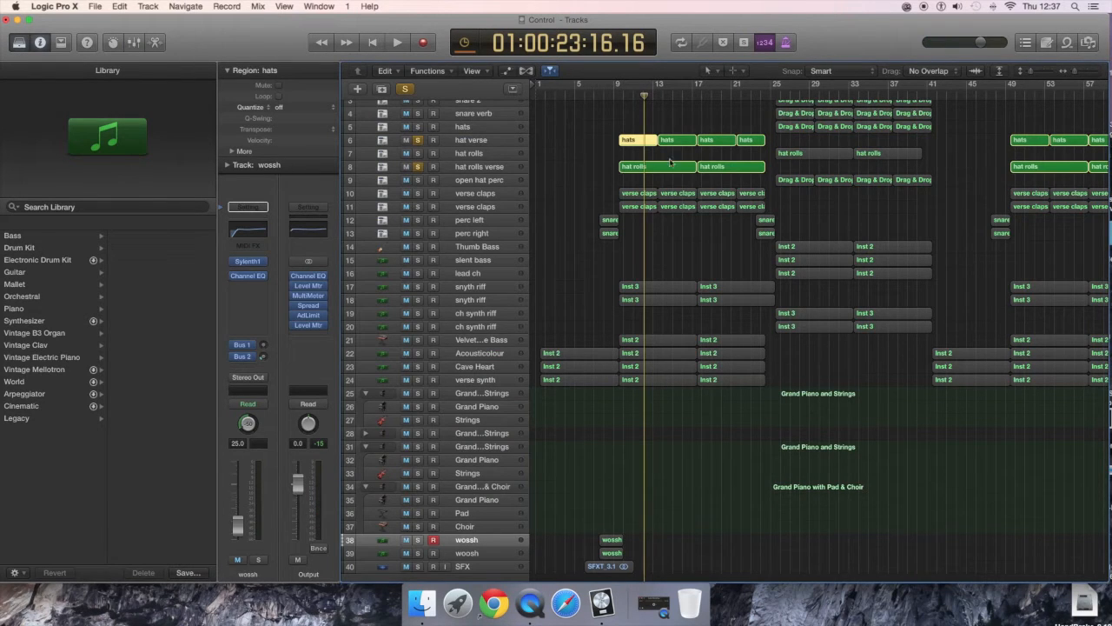
left_click(473, 167)
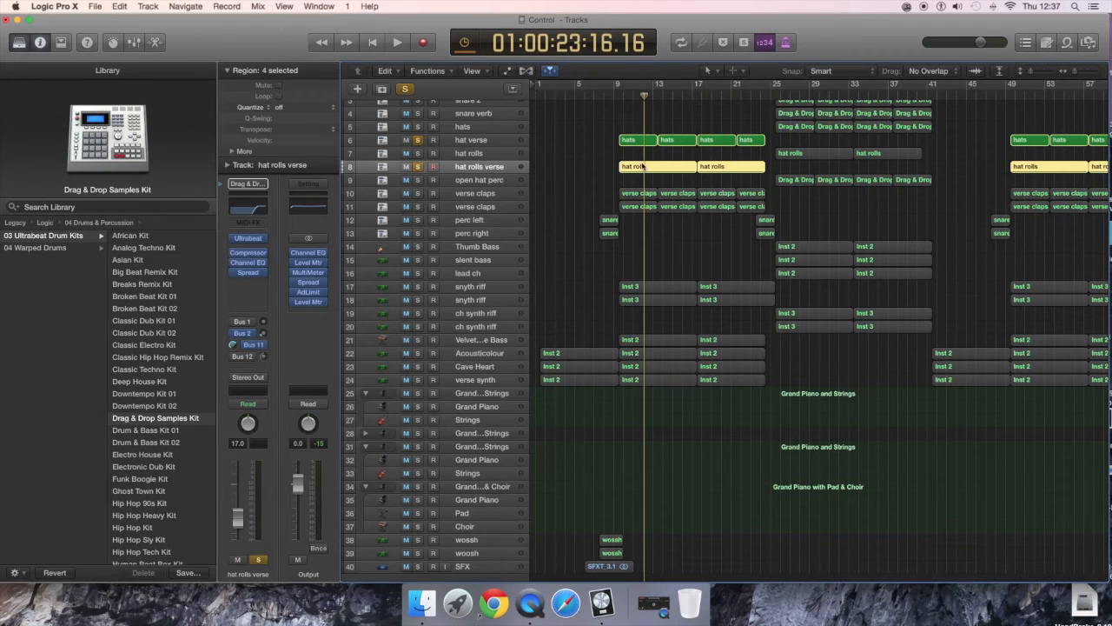
double_click(641, 167)
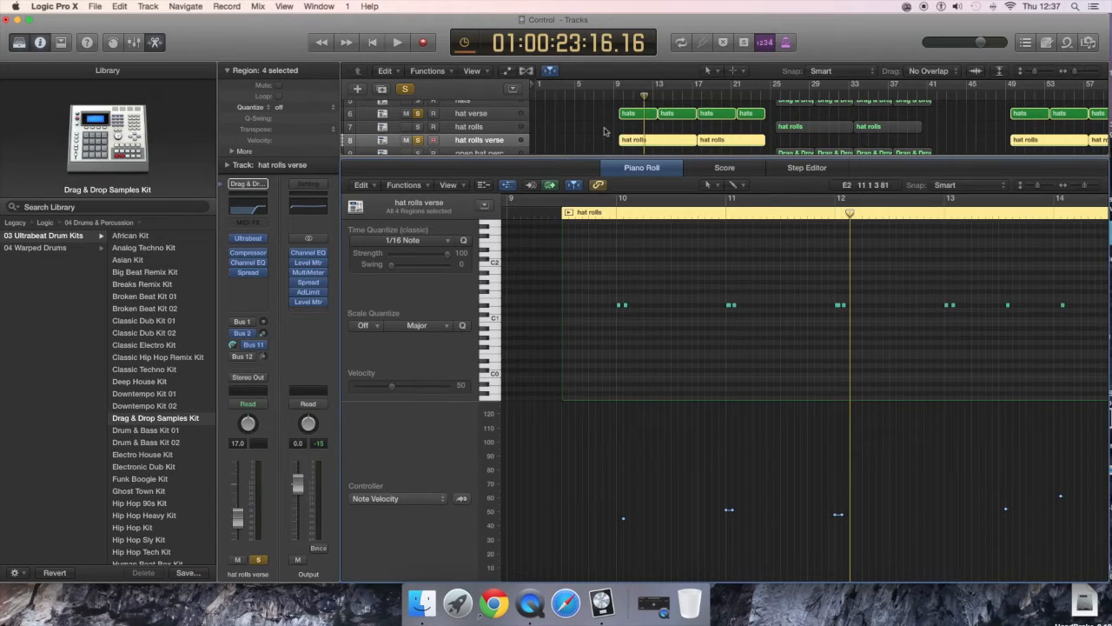
left_click_drag(602, 113, 629, 148)
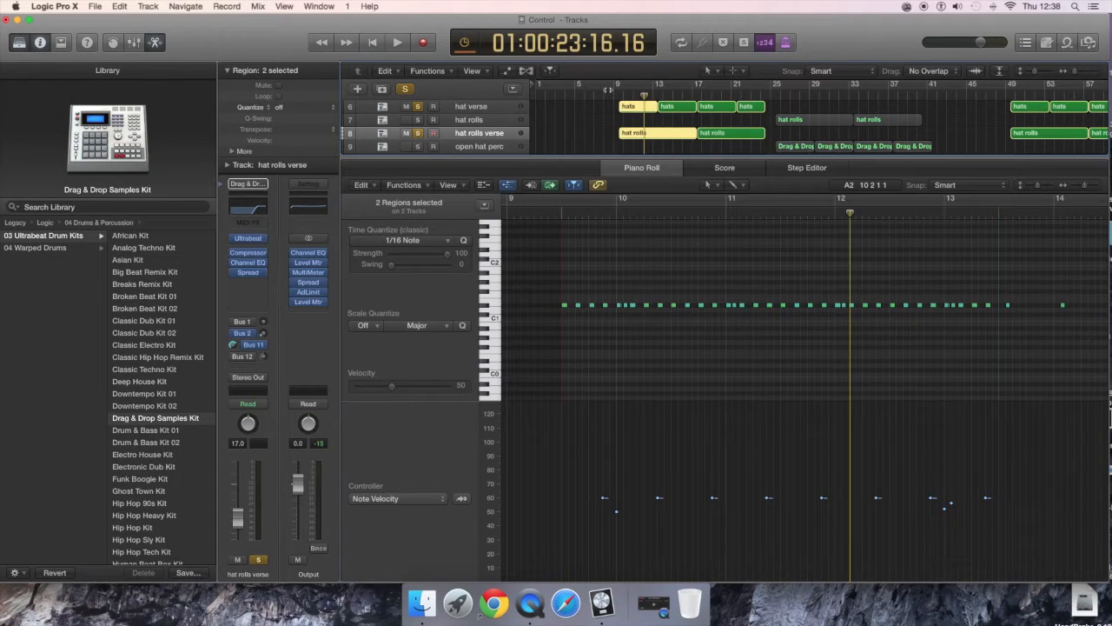
Close the editor, play the soloed hat verse and hat rolls verse together in the verse, and stop.
key("x")
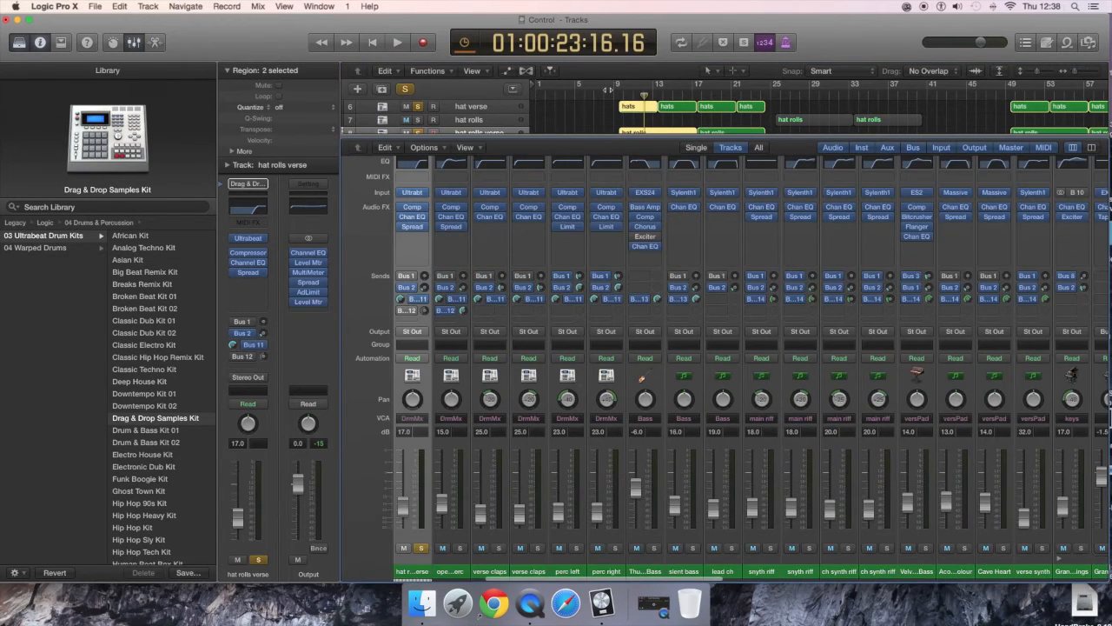
key("x")
key("x")
key("x")
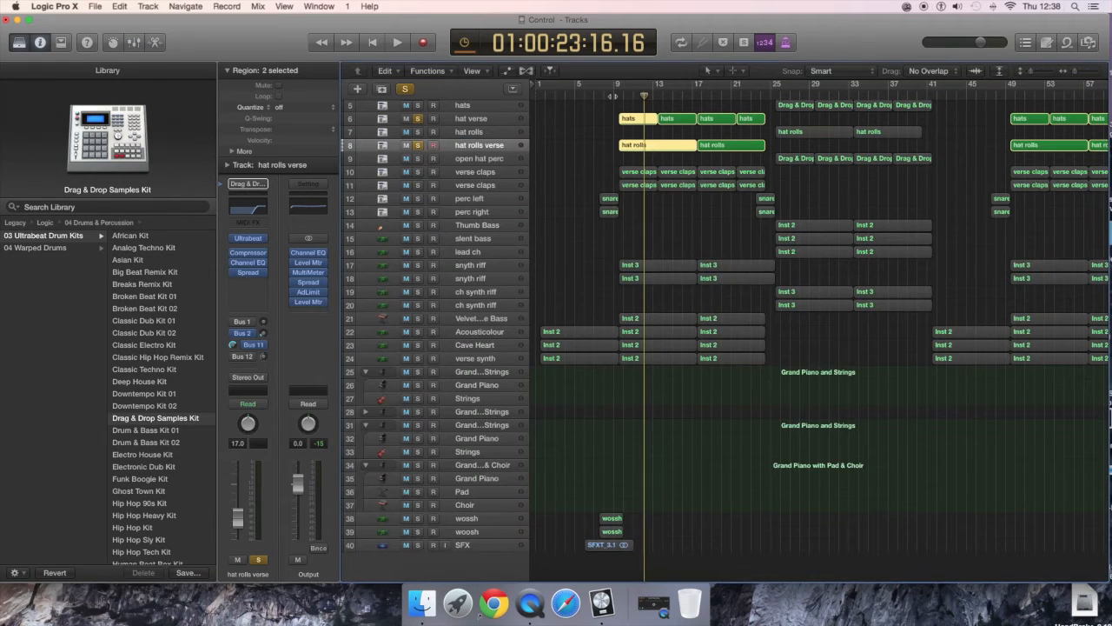
key("shift+space")
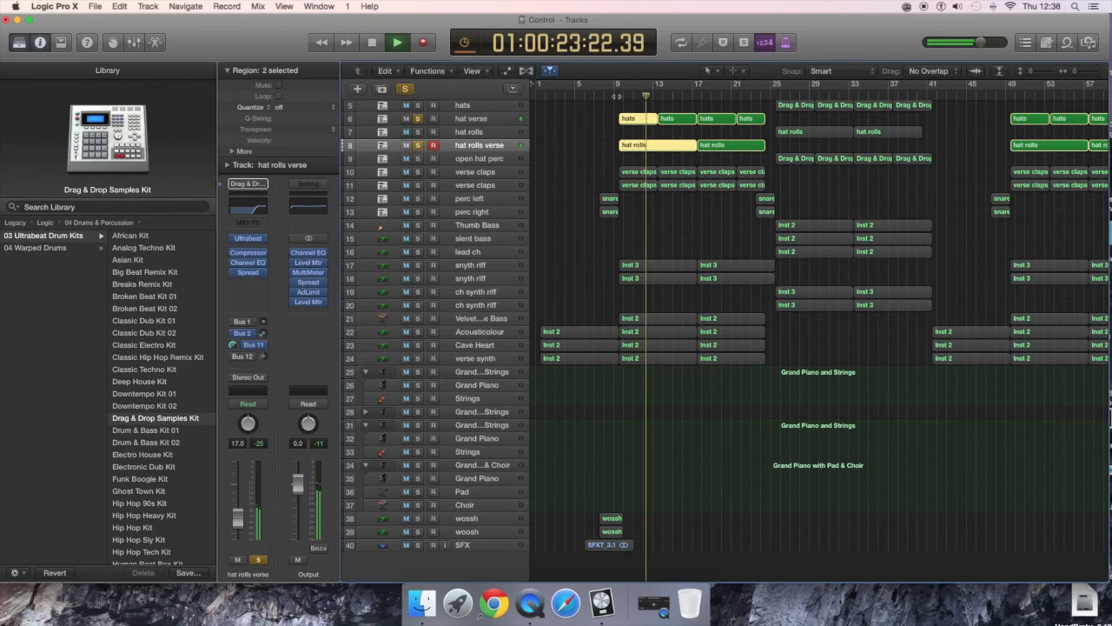
key("space")
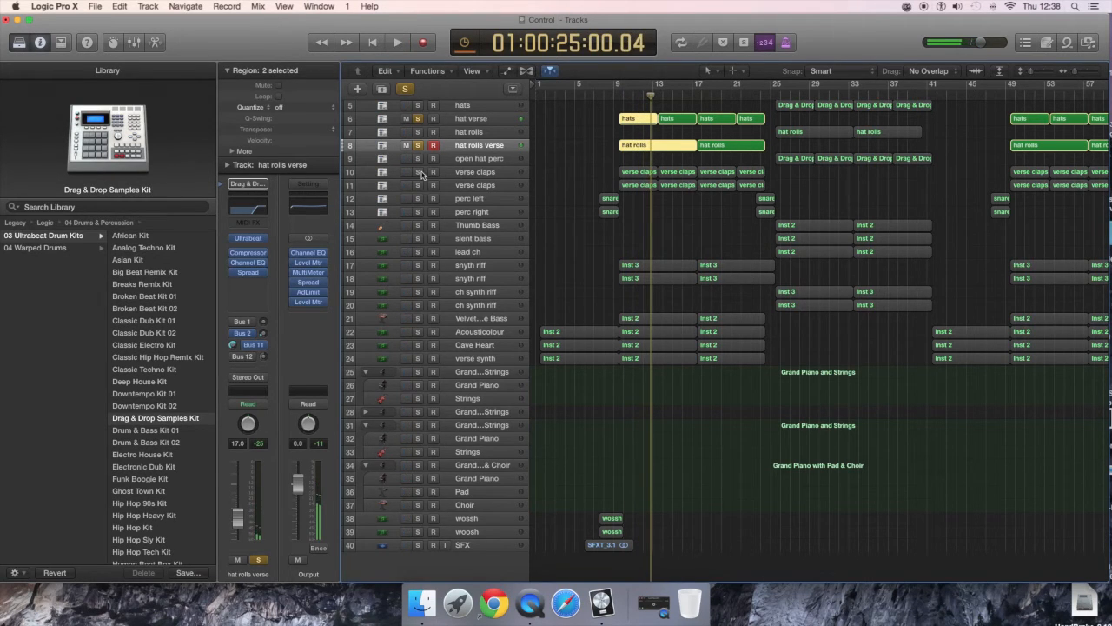
Add both verse claps tracks to the solos, open the first verse claps region in the Piano Roll and play the combined percussion.
left_click(418, 172)
left_click(417, 185)
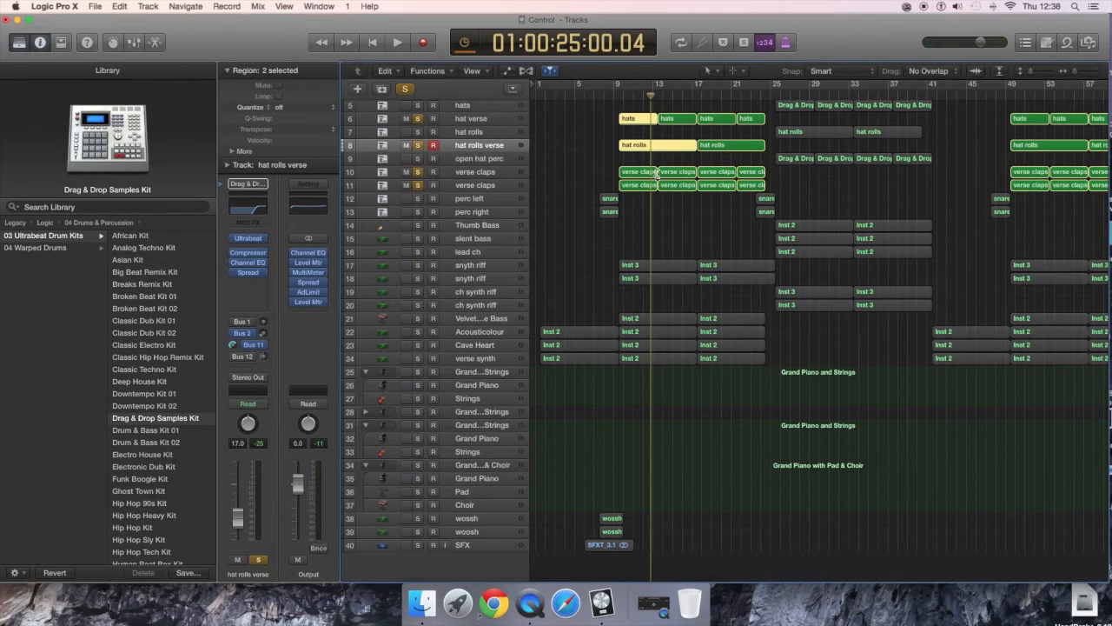
left_click(636, 173)
double_click(636, 173)
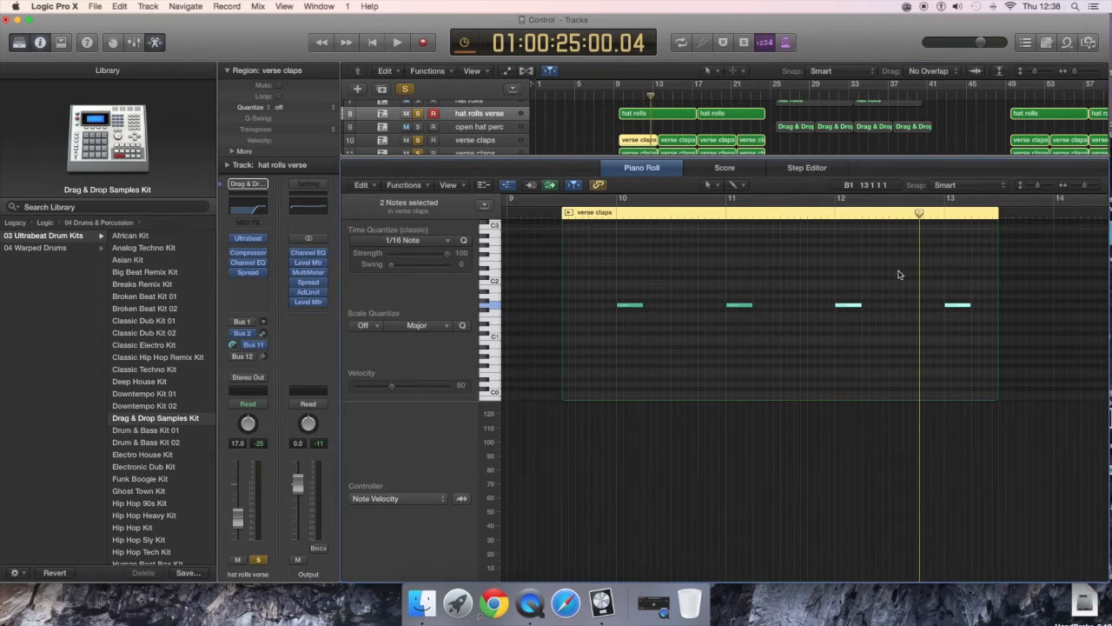
key("space")
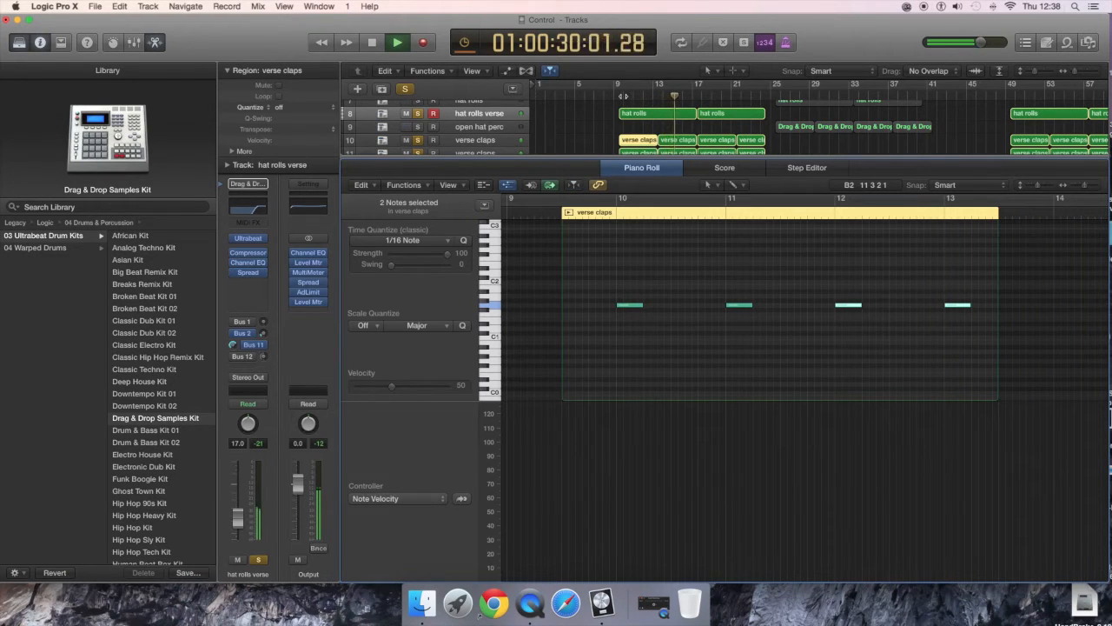
key("space")
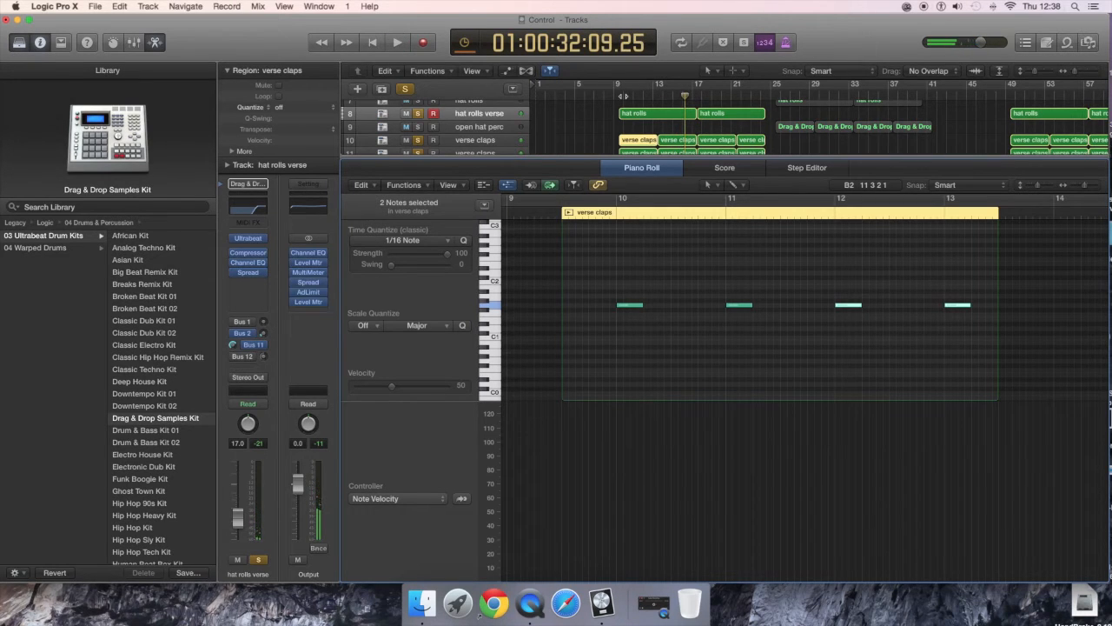
Return to the full track arrangement and add both snyth riff tracks to the soloed verse percussion, leaving lead ch unsoloed.
key("x")
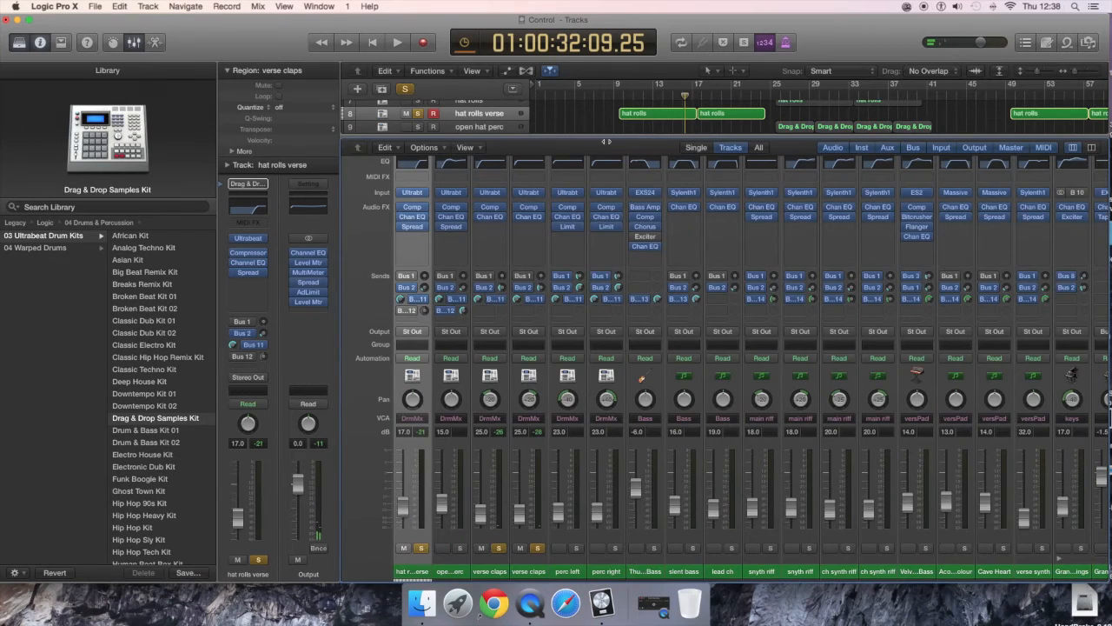
key("x")
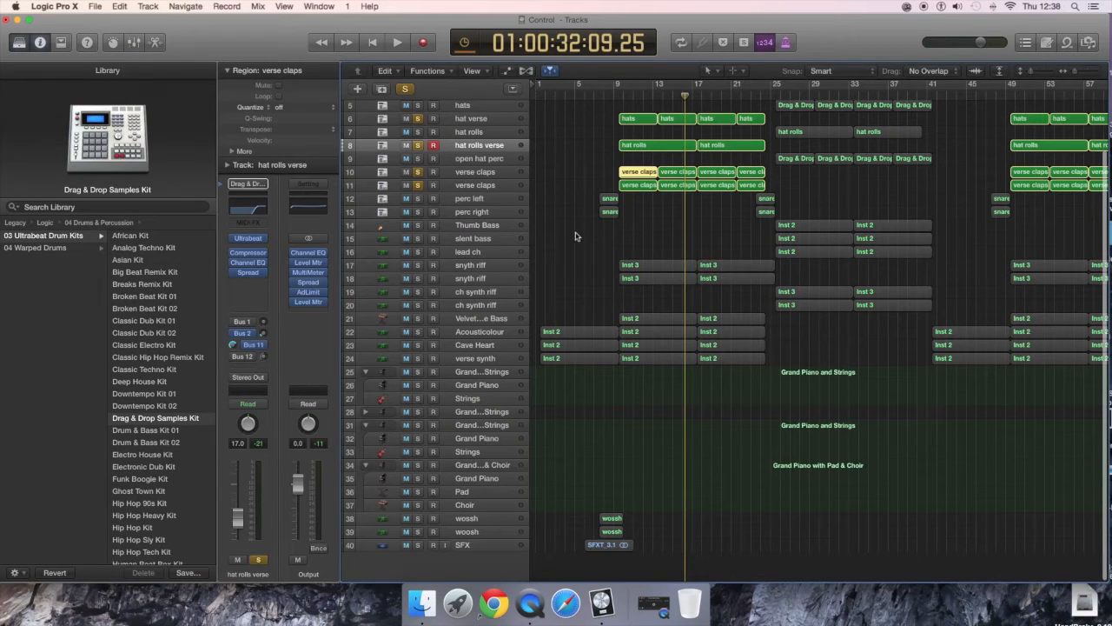
left_click(417, 251)
left_click(417, 265)
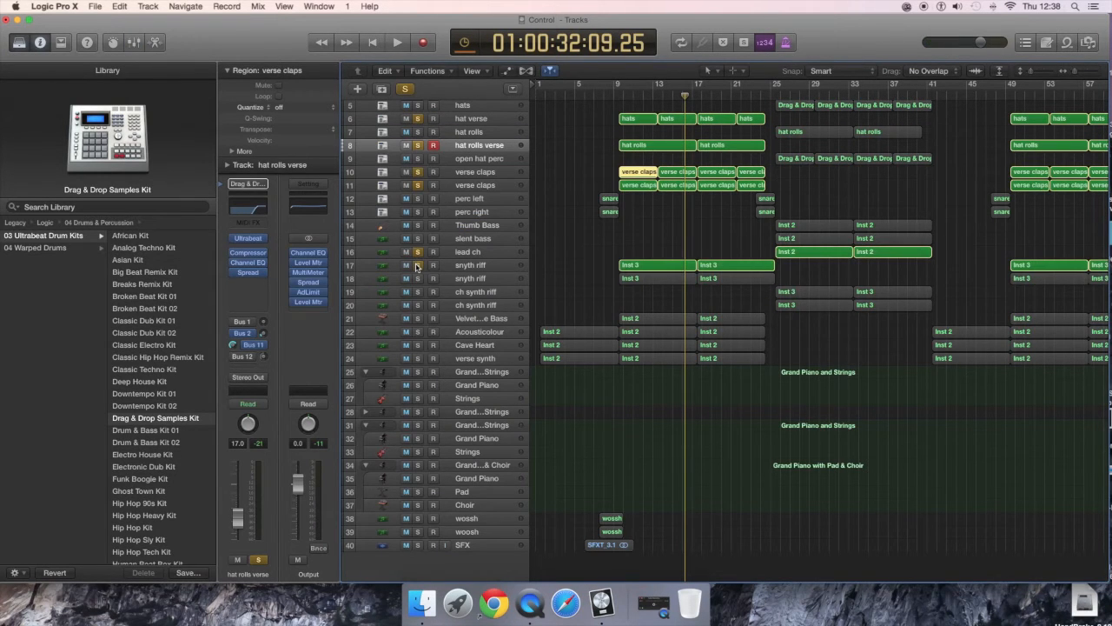
left_click(417, 251)
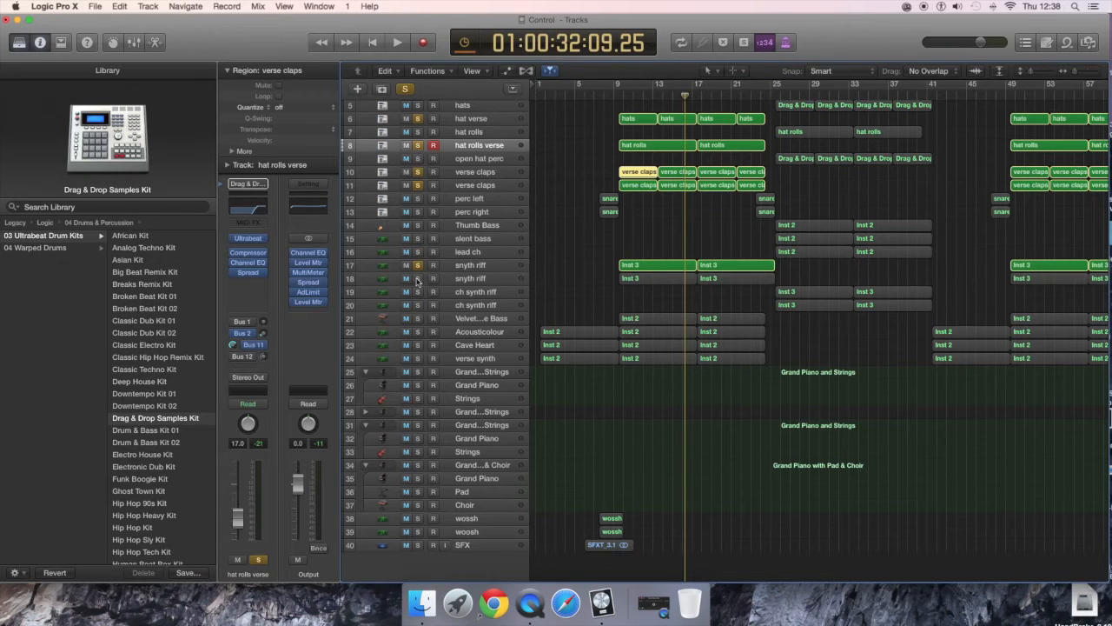
left_click(417, 278)
Play the soloed verse percussion and synth riffs from about bar 9 and stop.
left_click(616, 93)
key("space")
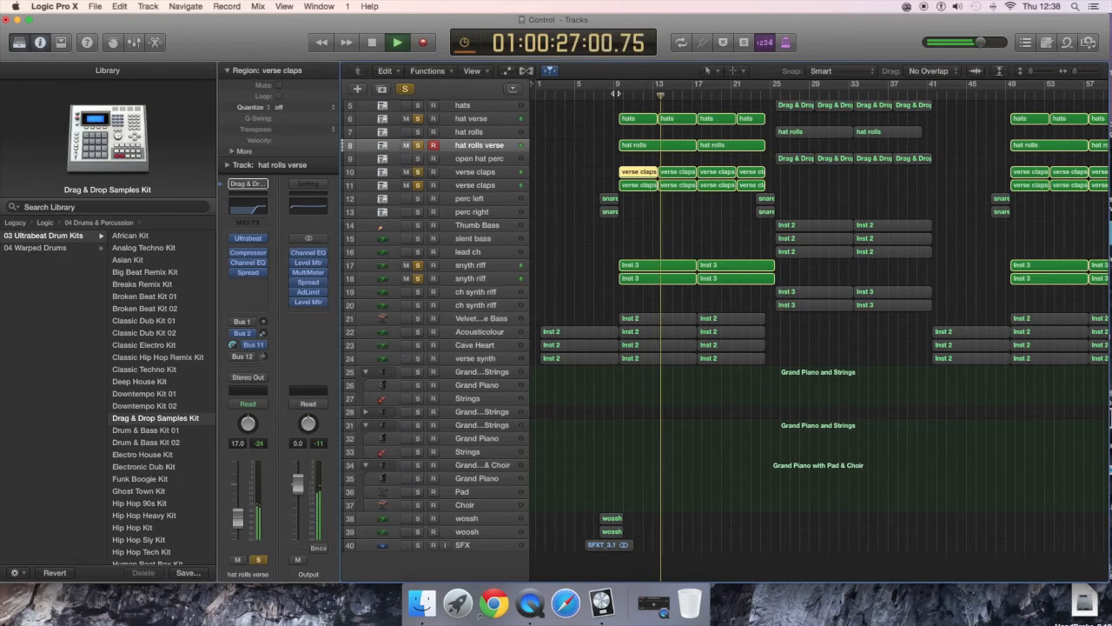
key("space")
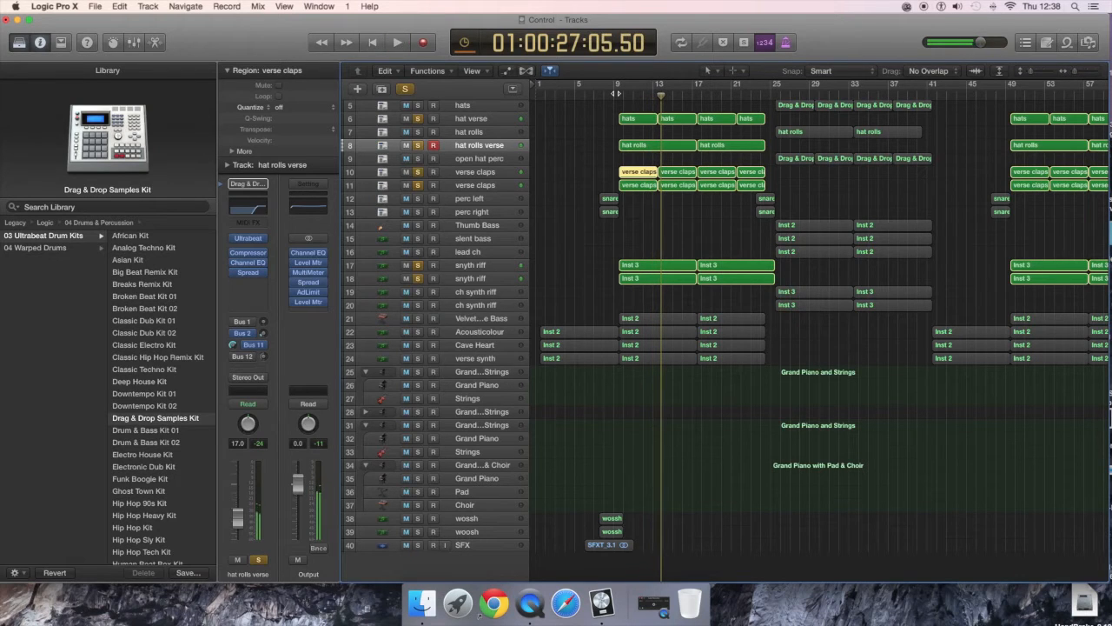
Add Acousticolour, Cave Heart and verse synth to the soloed tracks.
left_click(418, 332)
left_click(418, 345)
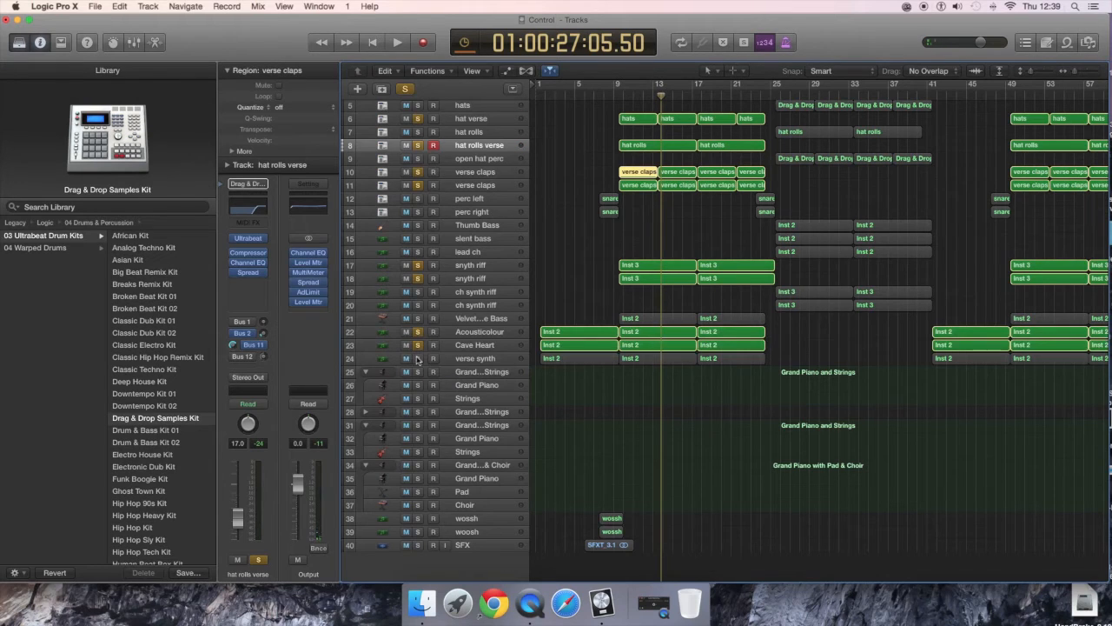
left_click(418, 358)
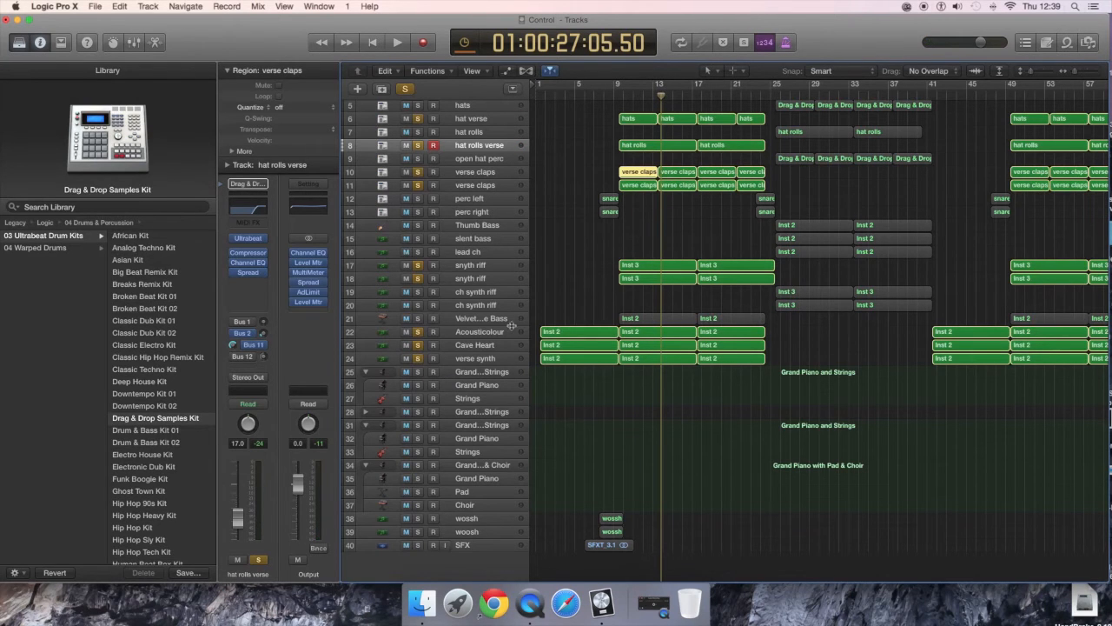
Solo only the Velvet Rope Bass track, play it from just before the verse and stop.
left_click(485, 320)
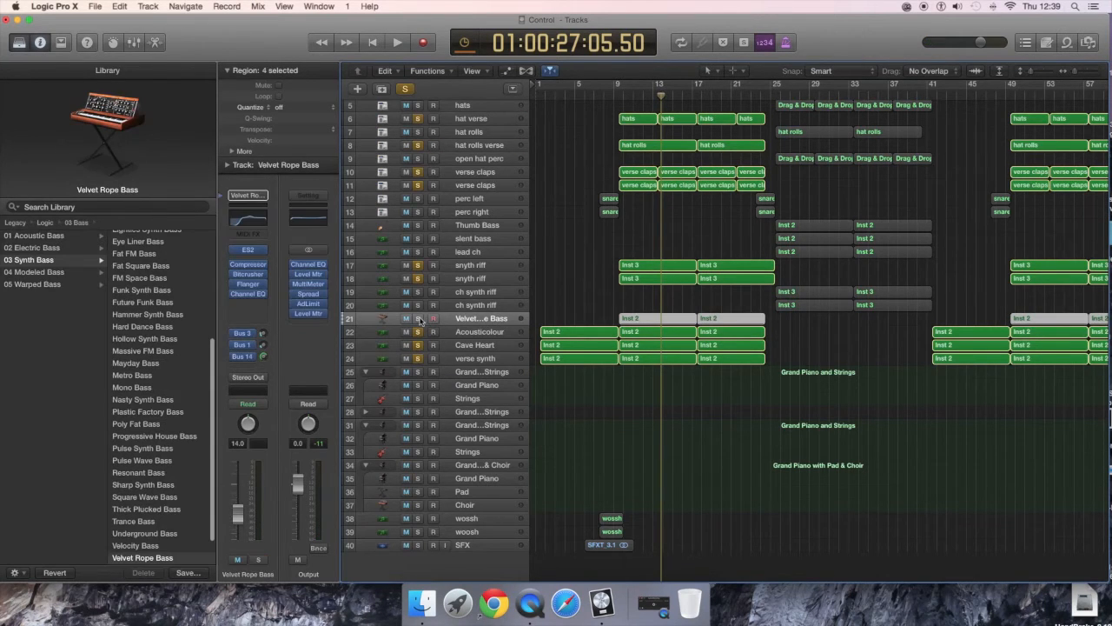
left_click(418, 319, "alt")
left_click(617, 93)
key("space")
left_click(610, 93)
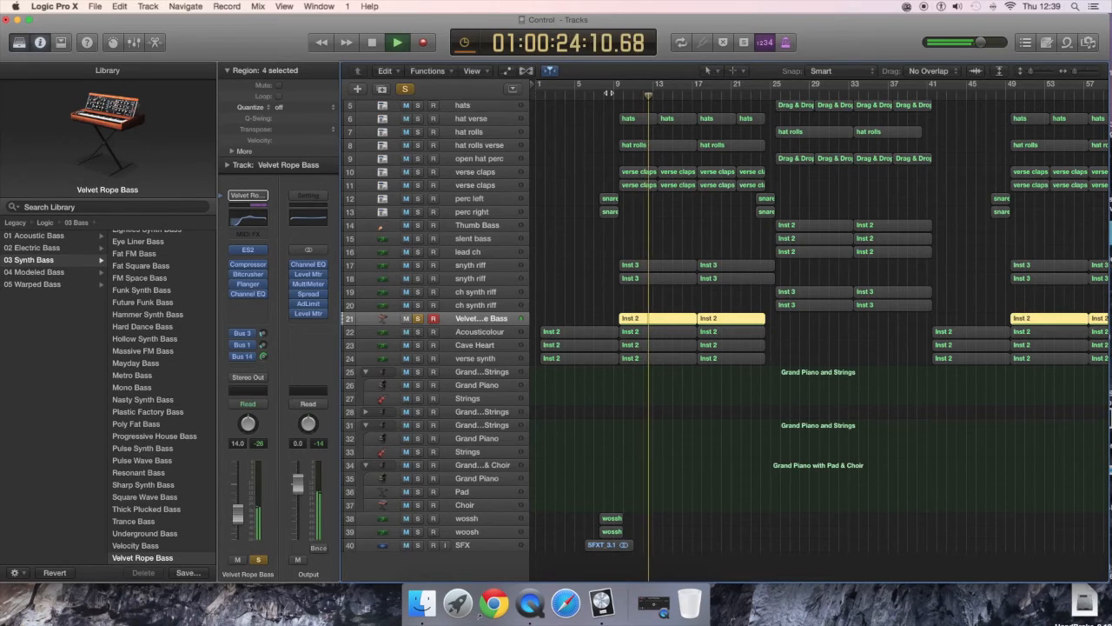
key("space")
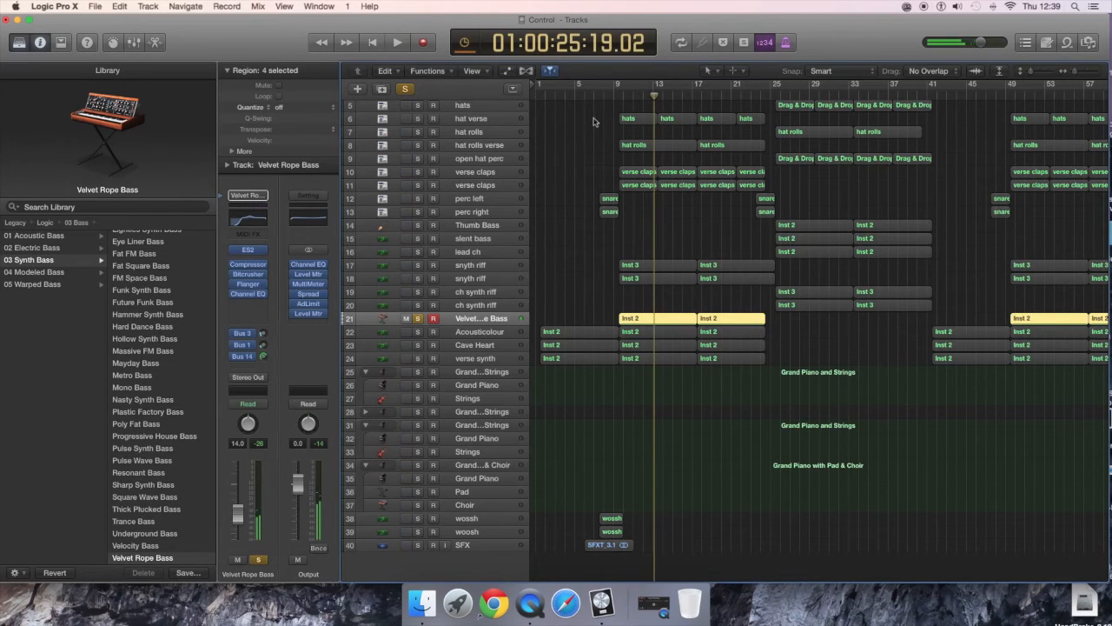
Solo both snyth riff tracks alongside Velvet Rope Bass, play the combination from just before the verse and stop.
left_click(417, 279)
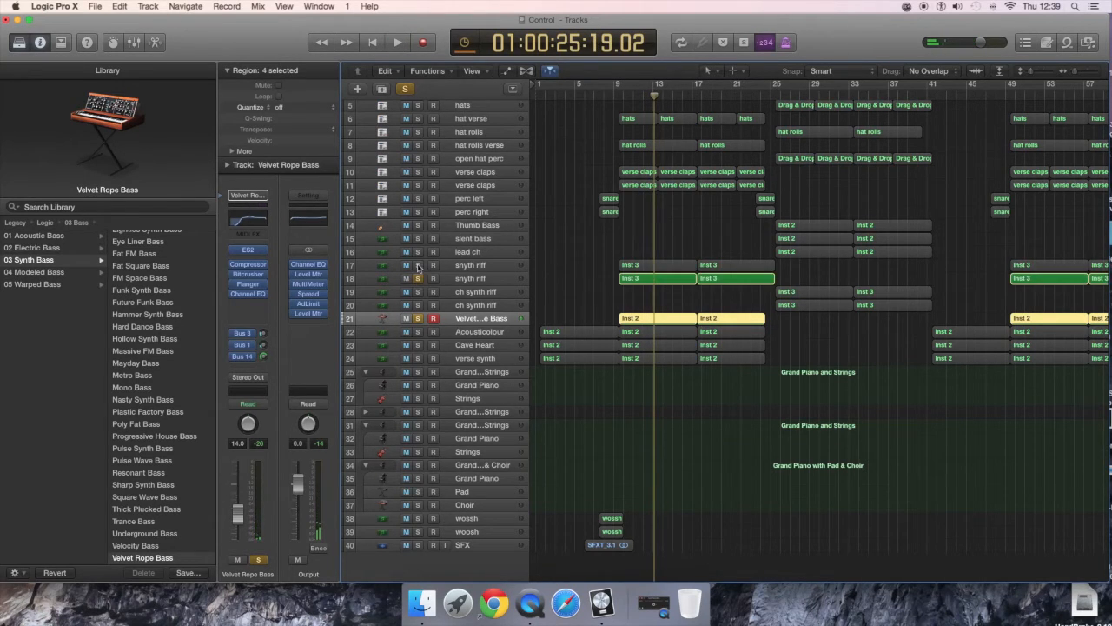
left_click(418, 265)
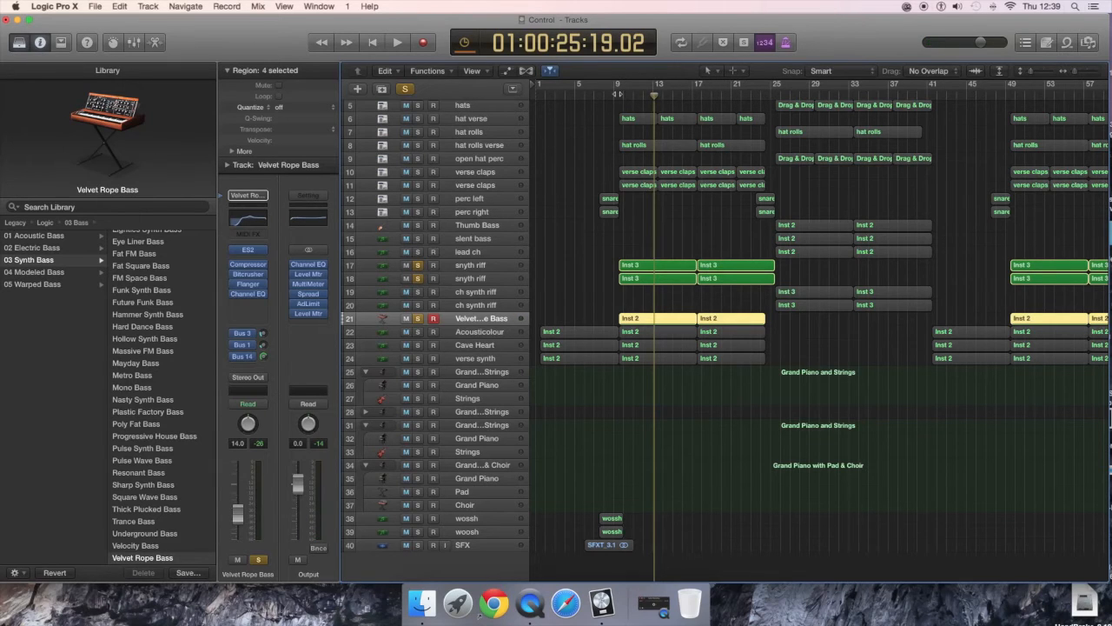
left_click(614, 92)
key("space")
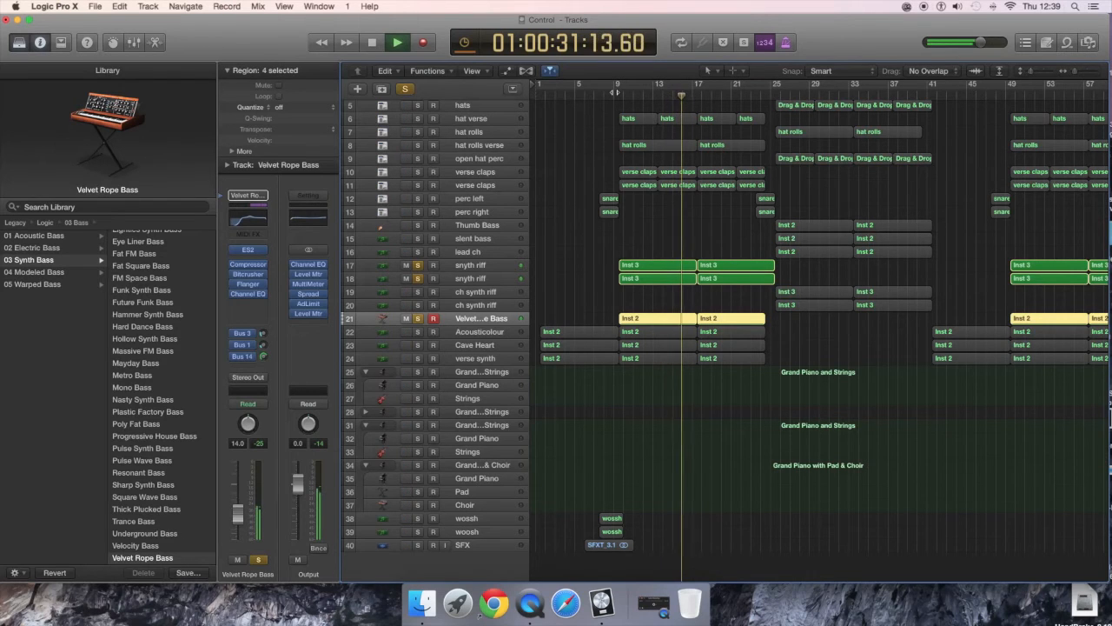
key("space")
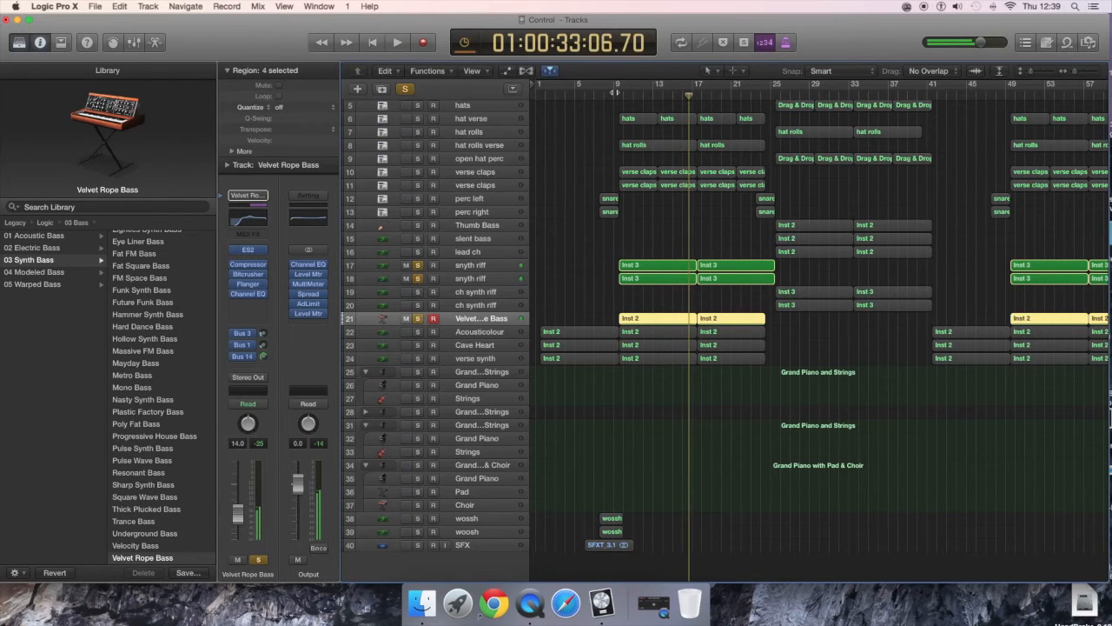
key("x")
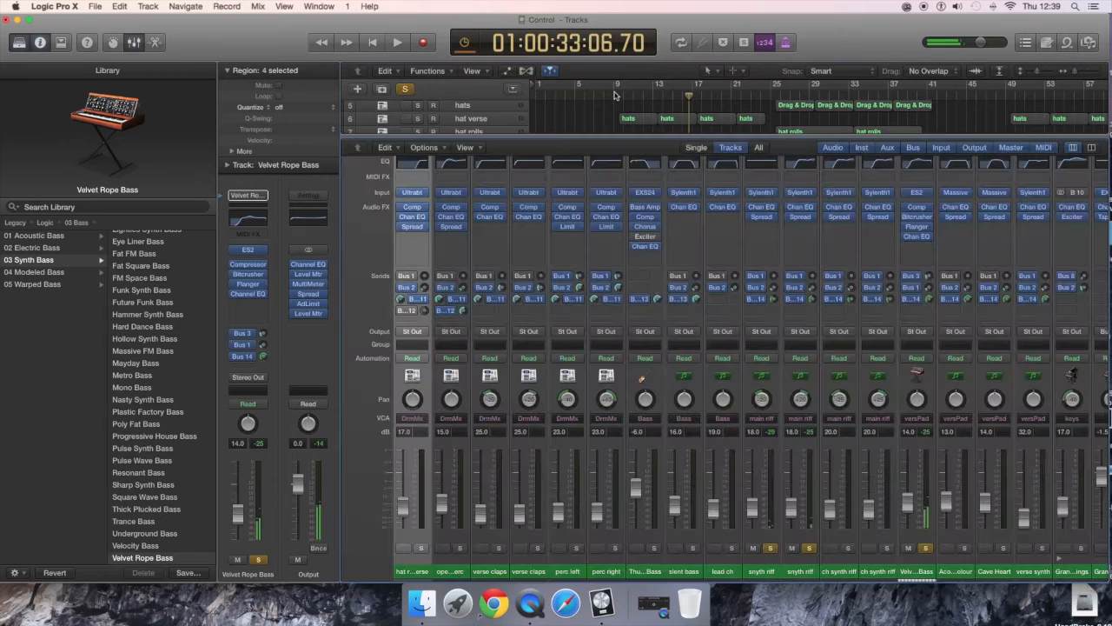
key("x")
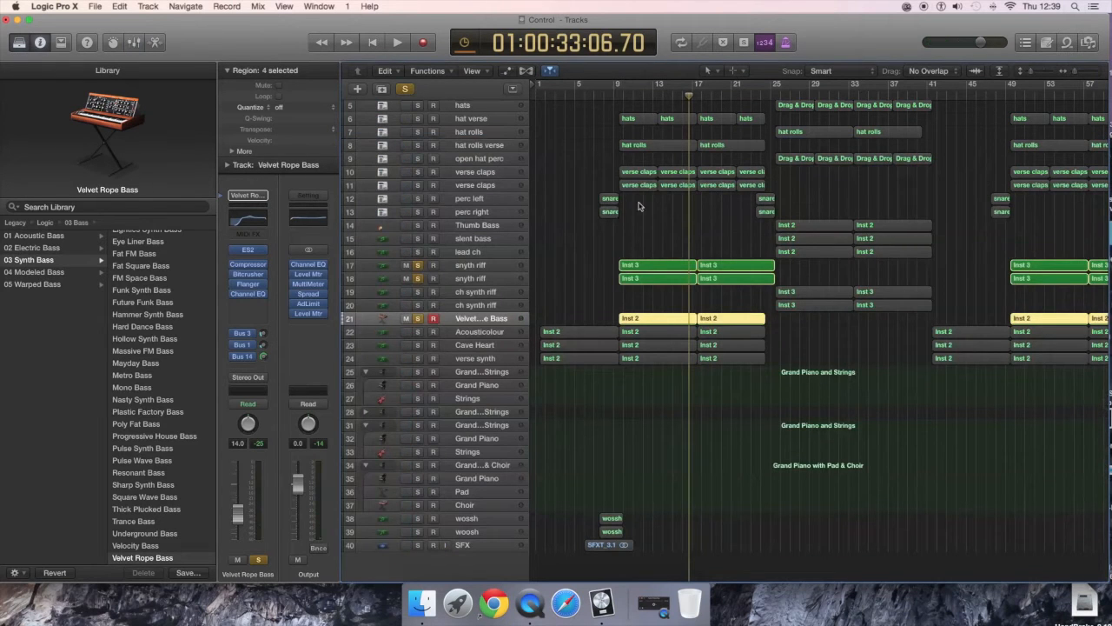
Clear all track solos, play the full verse arrangement, and replay it from about bar 21 into the chorus.
left_click(419, 318)
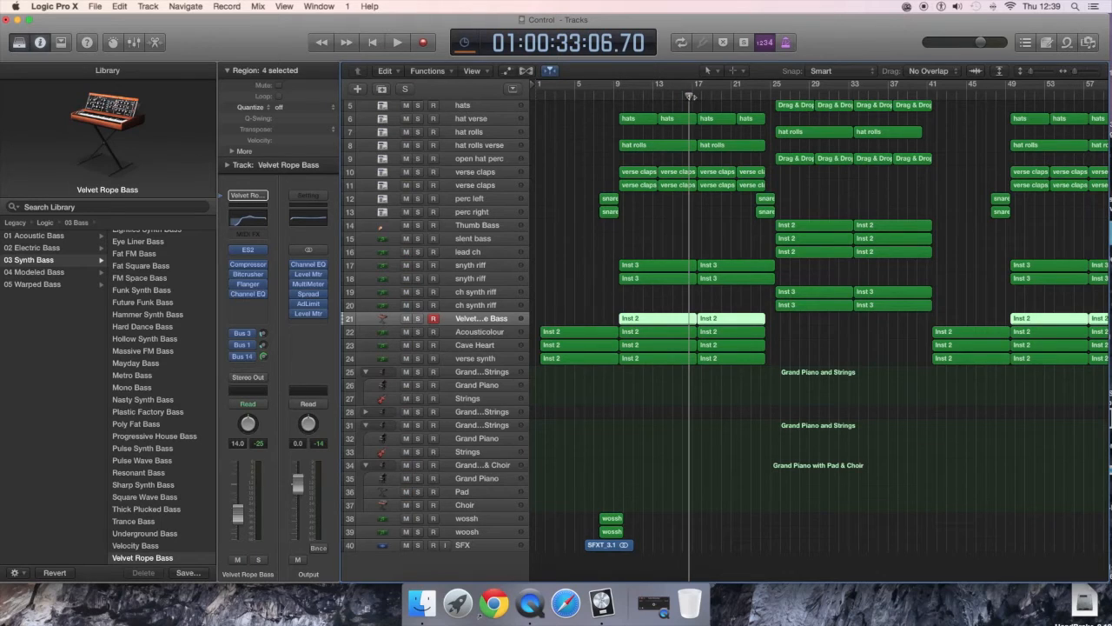
key("shift+Return")
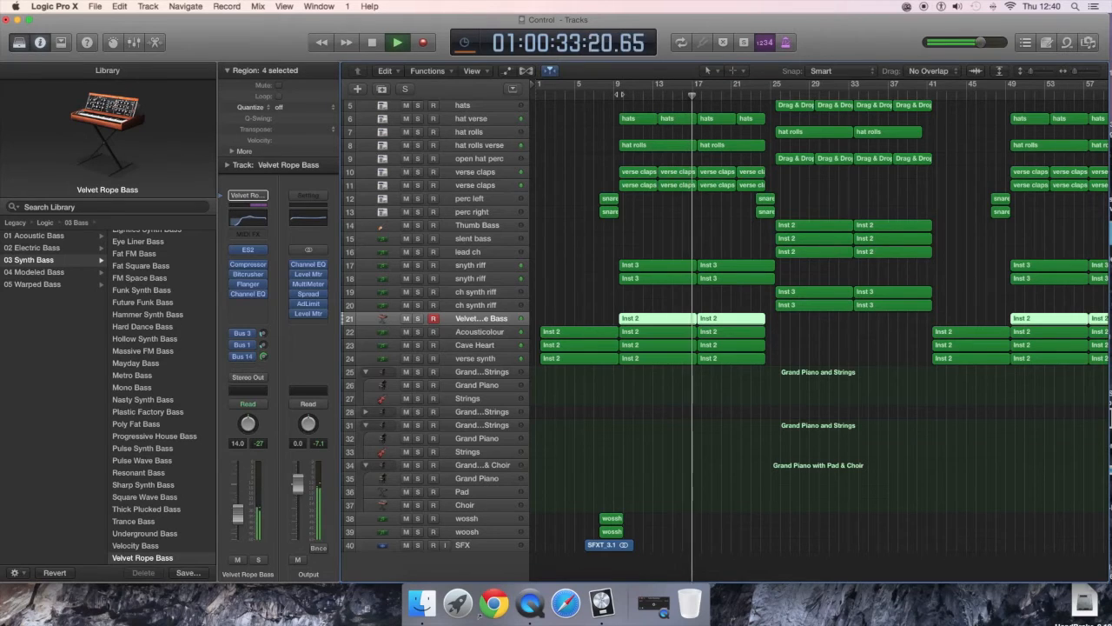
key("space")
left_click(733, 95)
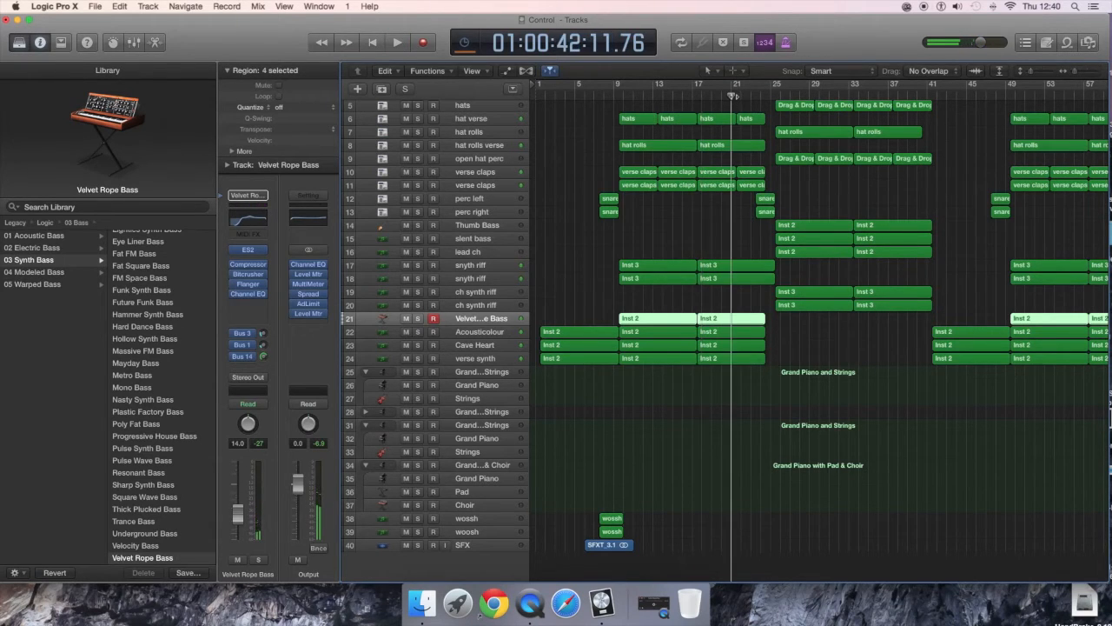
key("space")
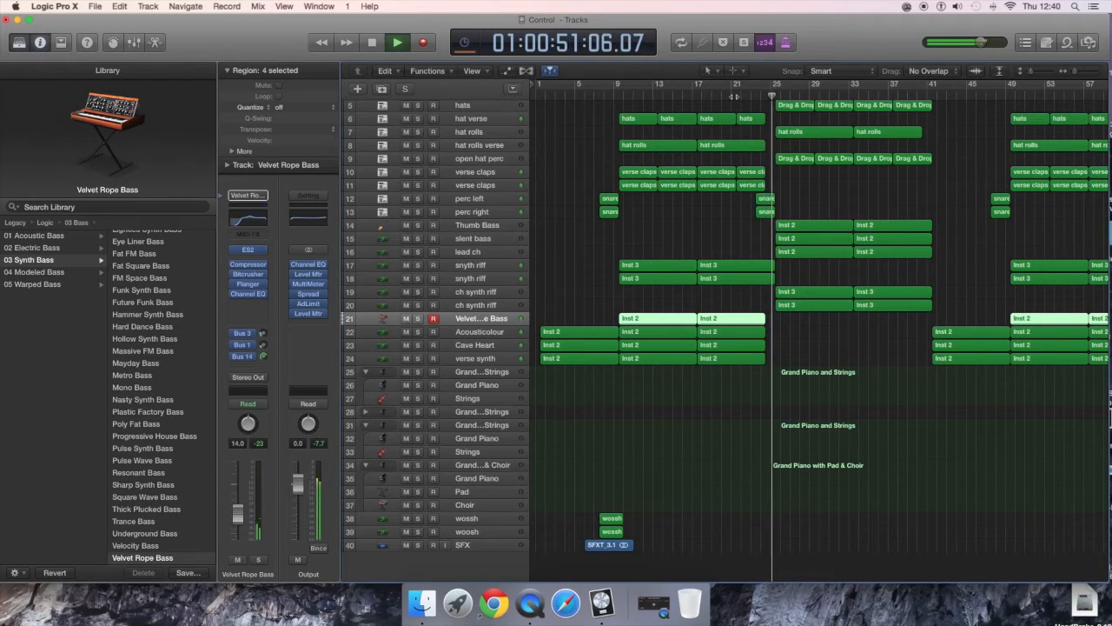
key("space")
Solo the Kick, snare, snare 2, snare verb and hats tracks.
scroll(745, 248, "up", 3)
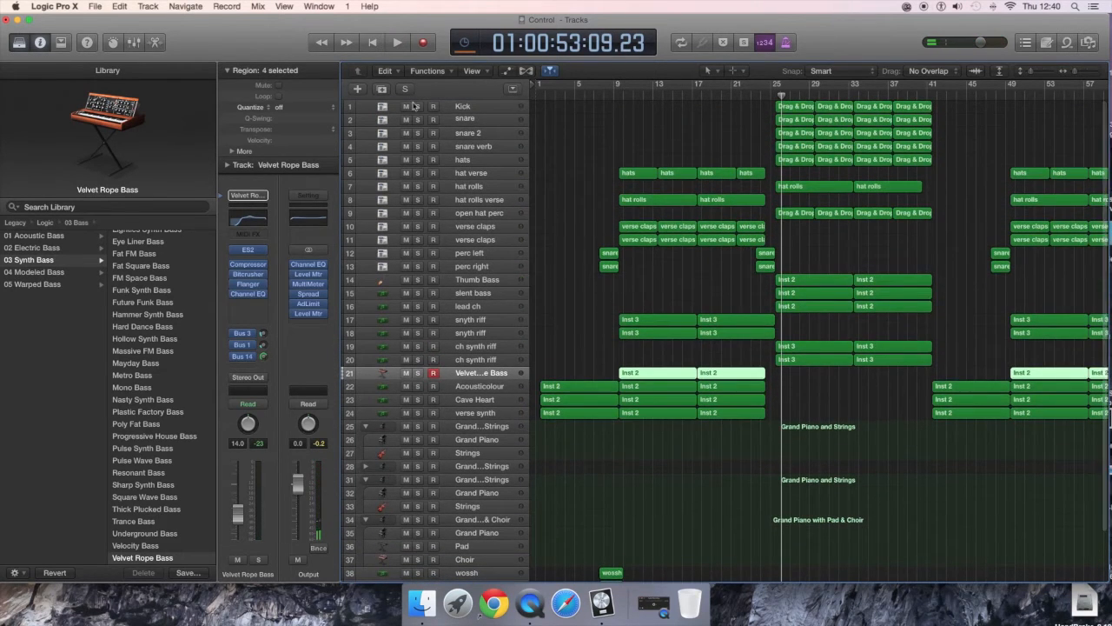
left_click(417, 107)
left_click(418, 121)
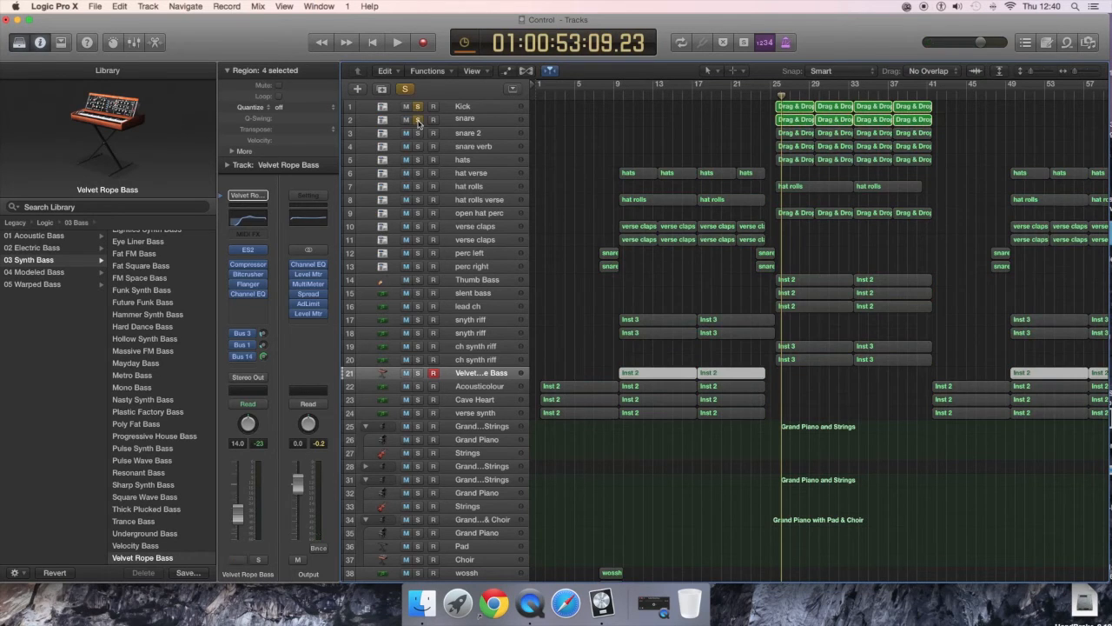
left_click(418, 133)
left_click(418, 146)
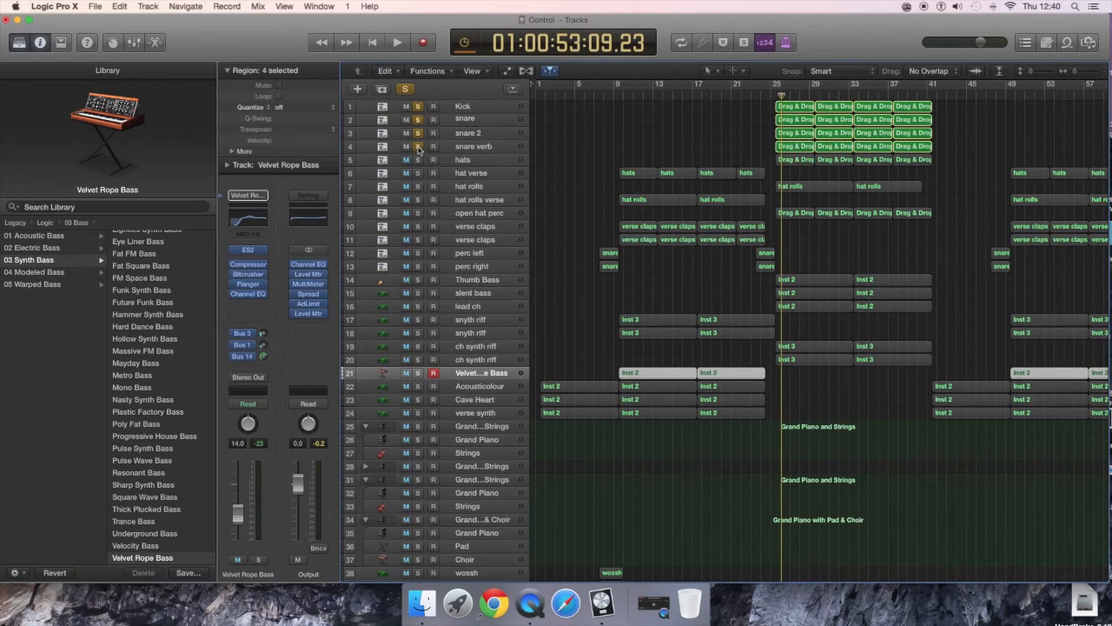
left_click(418, 160)
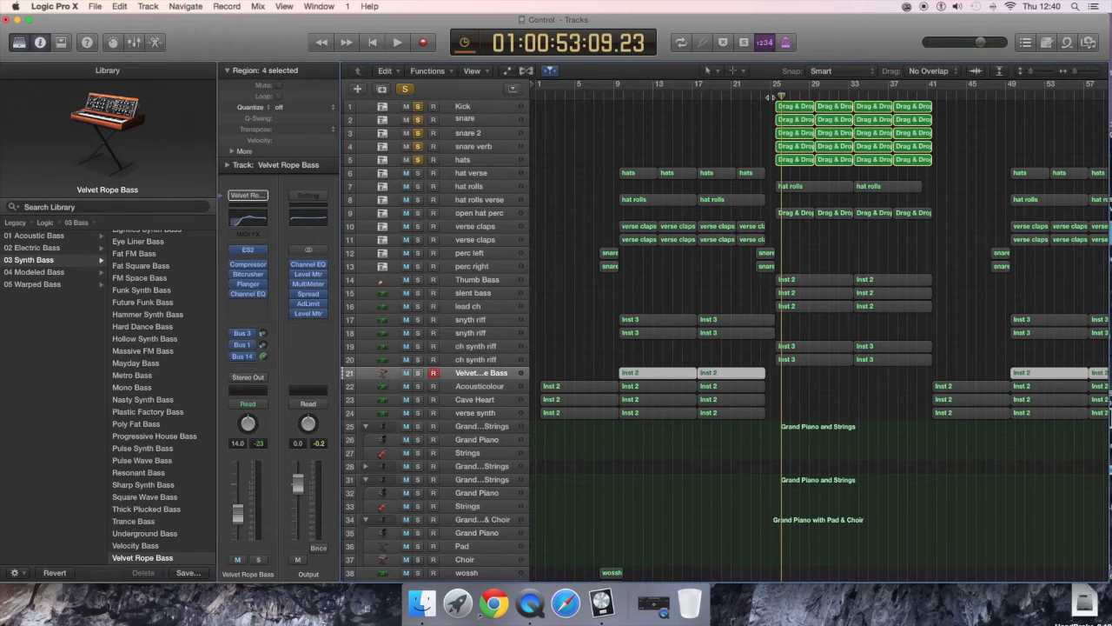
Play the soloed chorus drums from bar 25, dismiss the overload alert, and replay them from the same point.
left_click(771, 96)
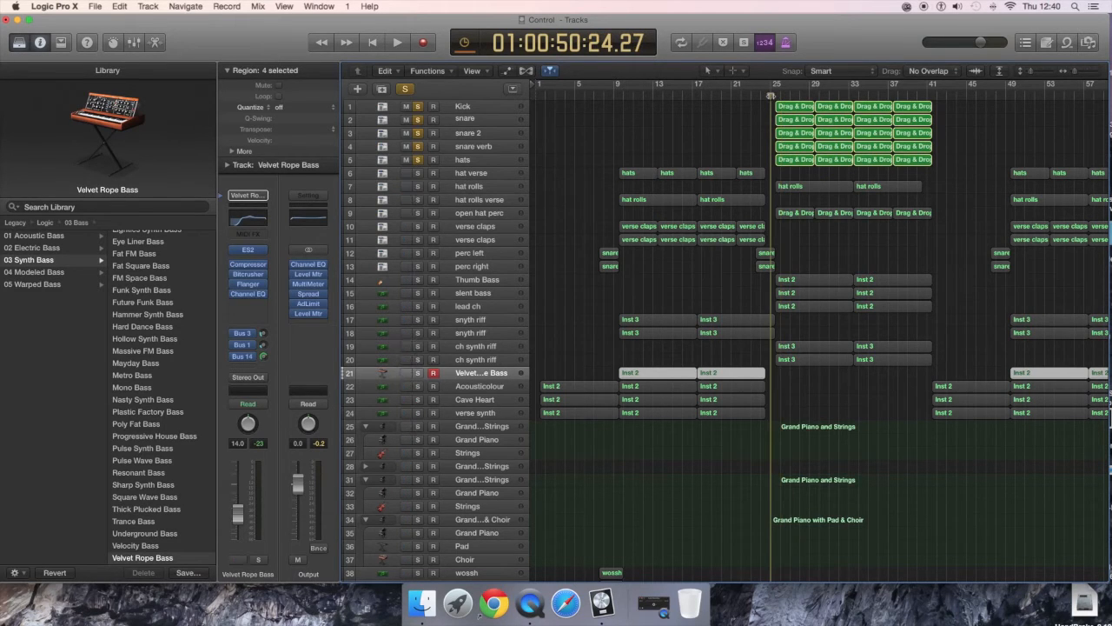
key("space")
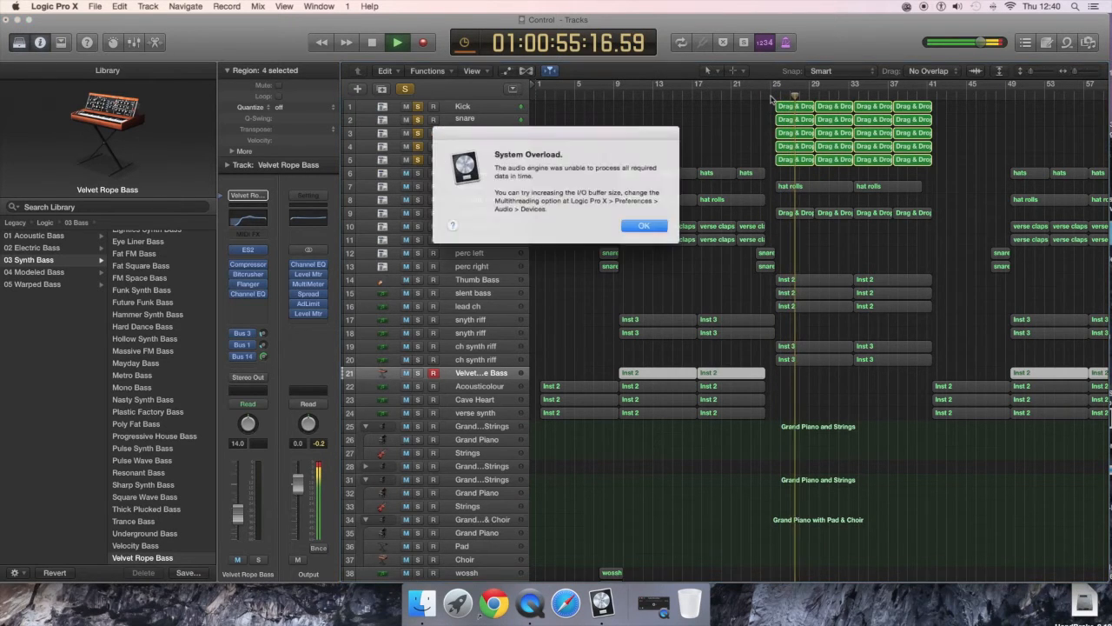
left_click(643, 226)
key("space")
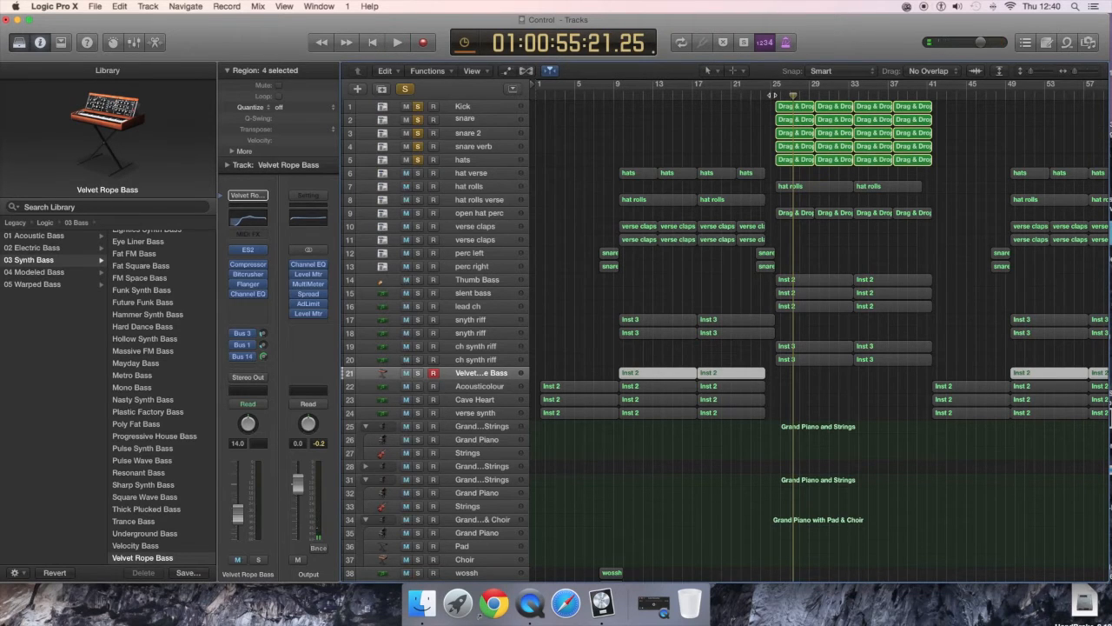
left_click(771, 98)
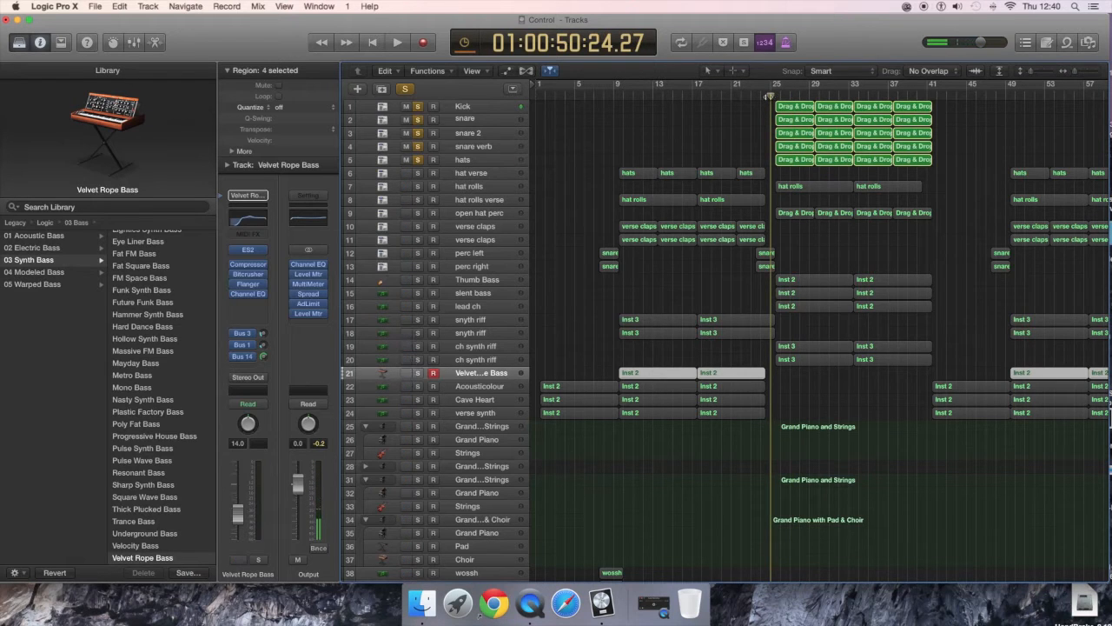
key("space")
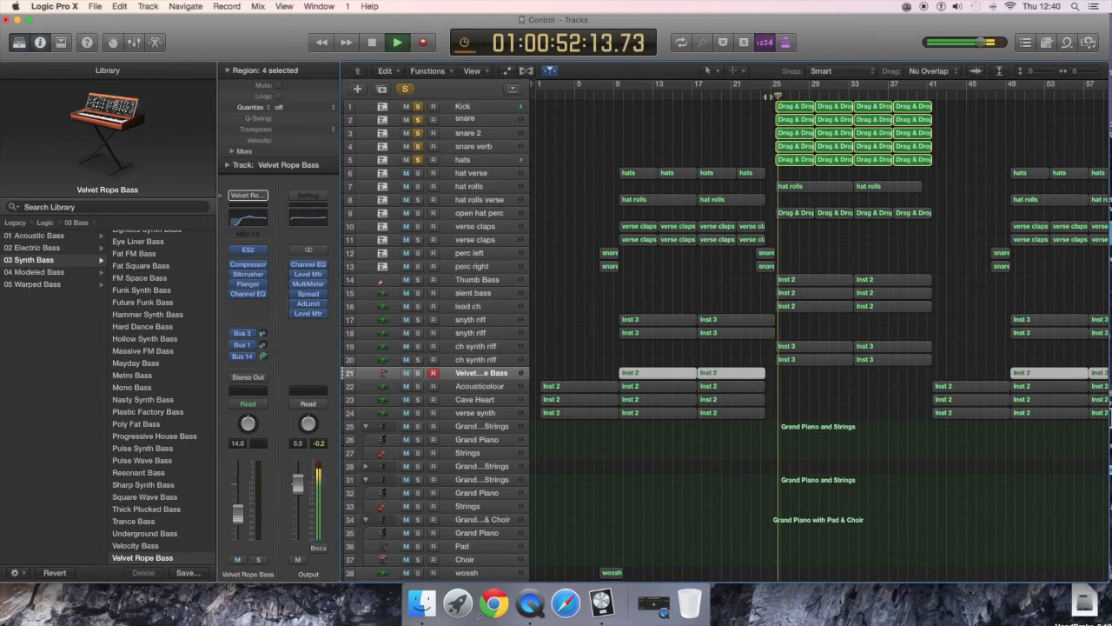
key("space")
Open the first chorus Kick region in the Piano Roll and examine its notes, along with the snare and snare 2 patterns.
left_click(735, 121)
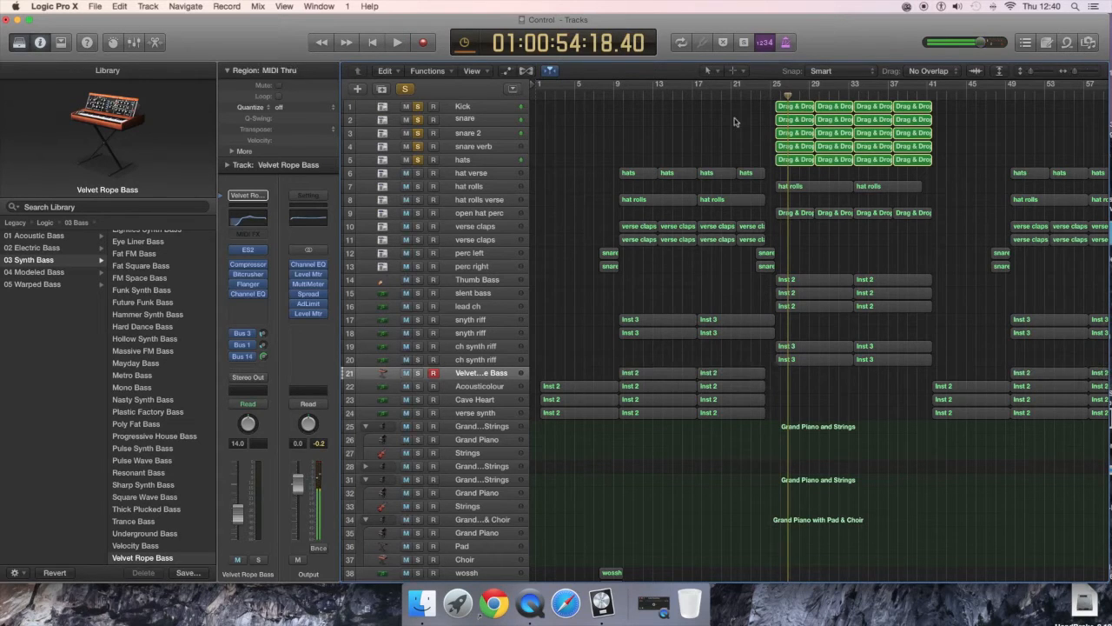
left_click(797, 108)
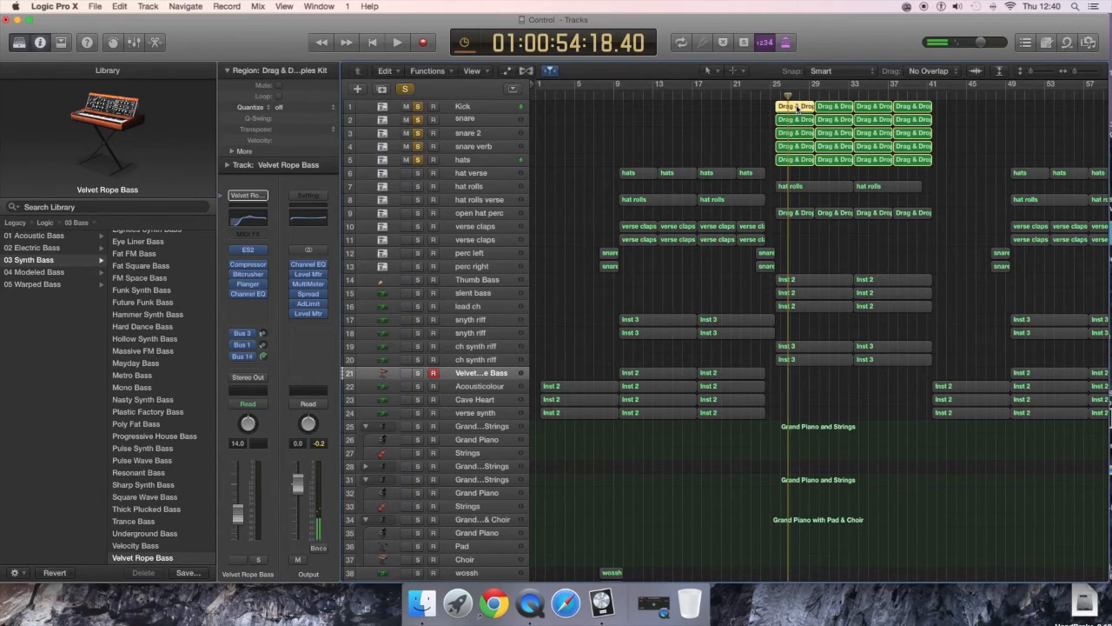
double_click(797, 107)
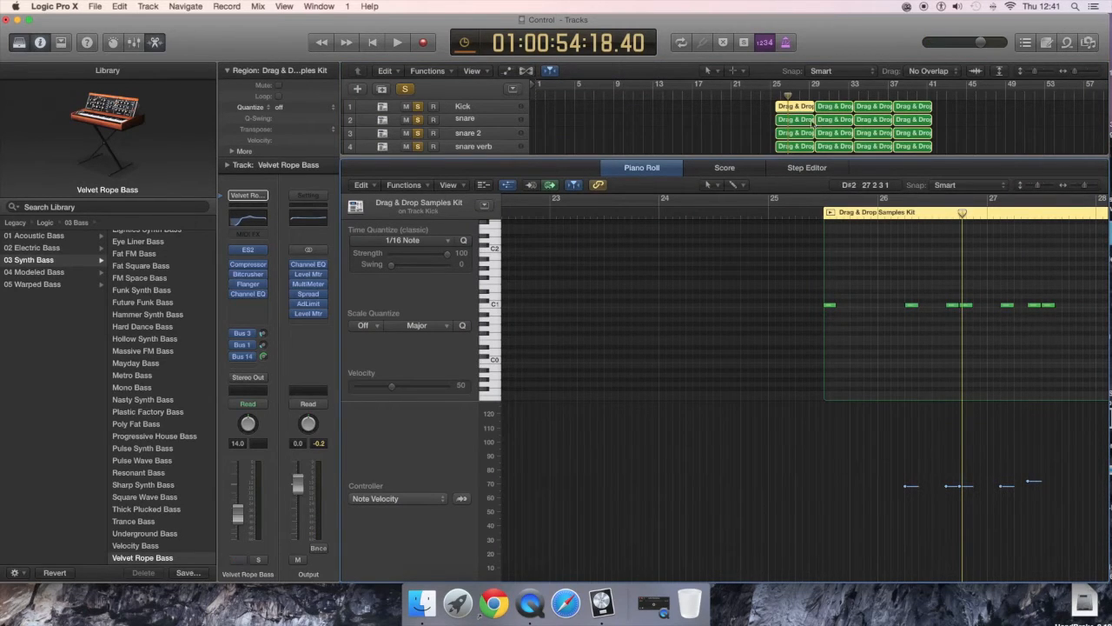
left_click(795, 121)
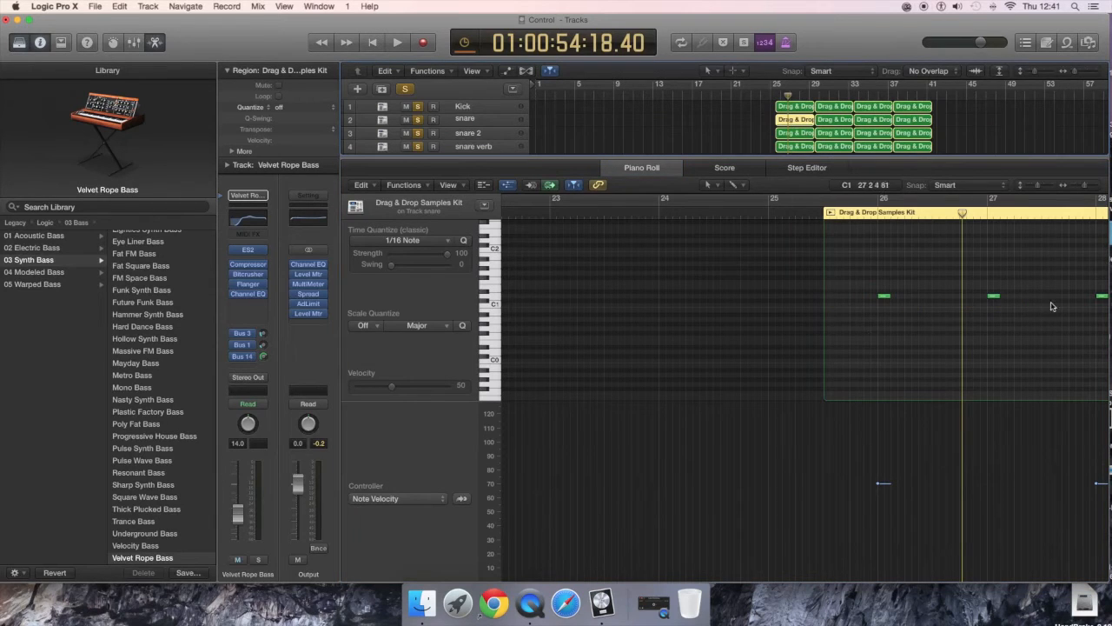
left_click(791, 134)
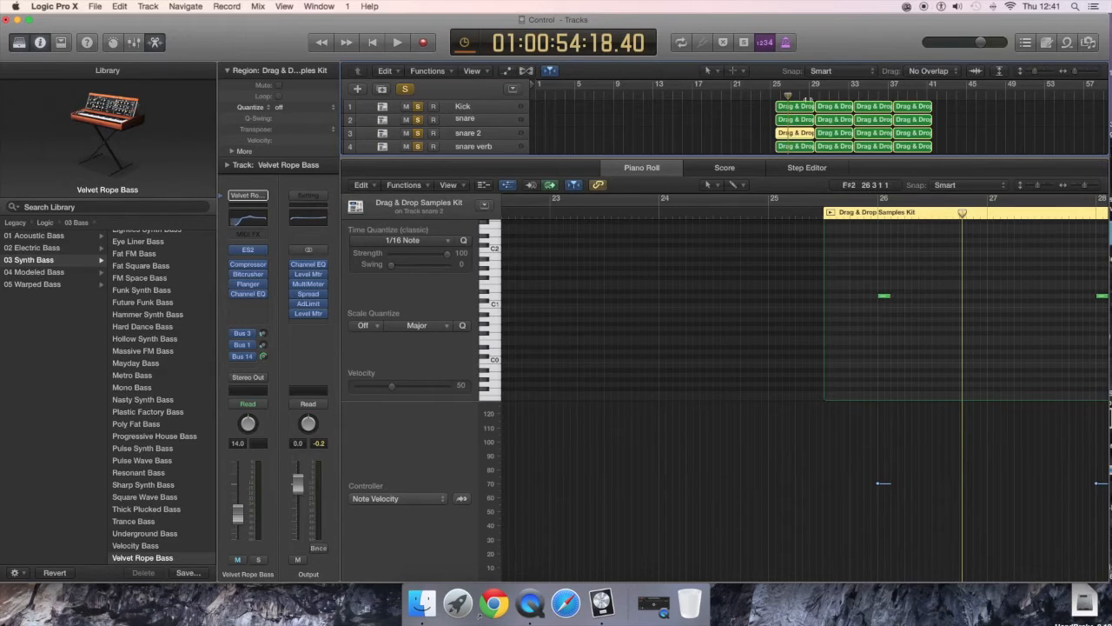
Play the chorus drums again from about bar 25, dismiss the overload alert and return to the full track view.
left_click(771, 99)
key("space")
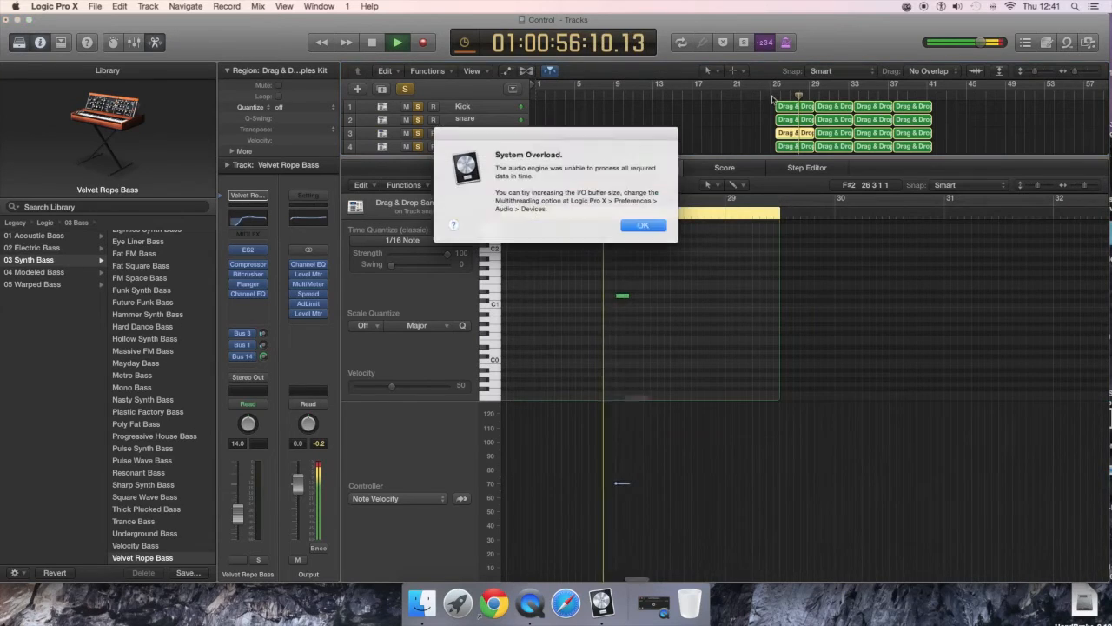
left_click(640, 225)
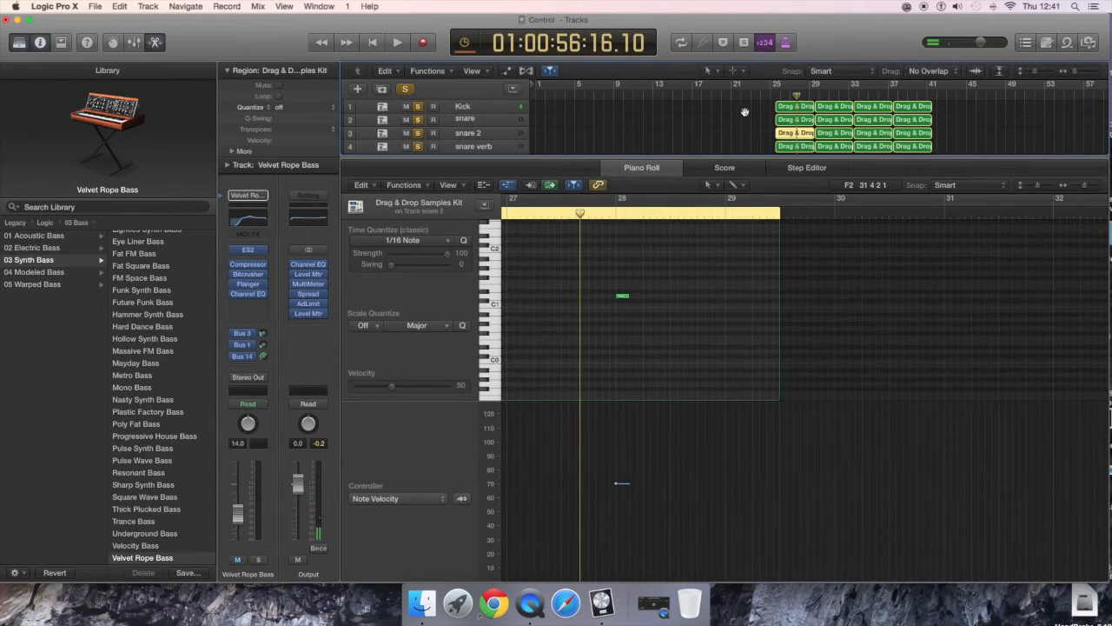
key("x")
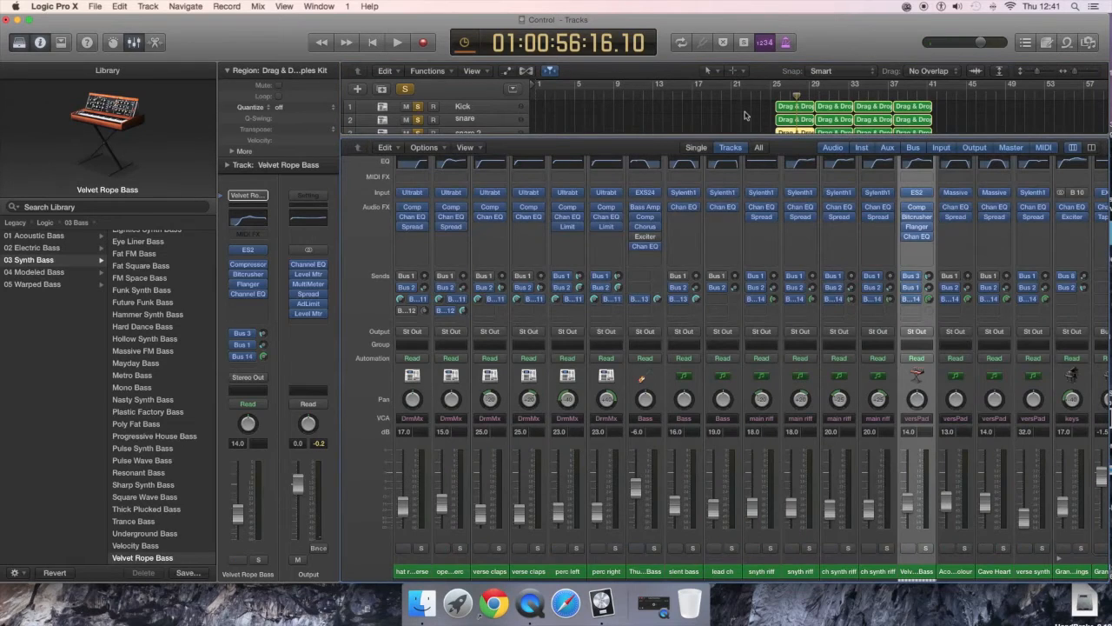
key("x")
Remove snare verb, snare 2, snare and Kick from the soloed tracks so only hats stays soloed.
left_click(418, 160)
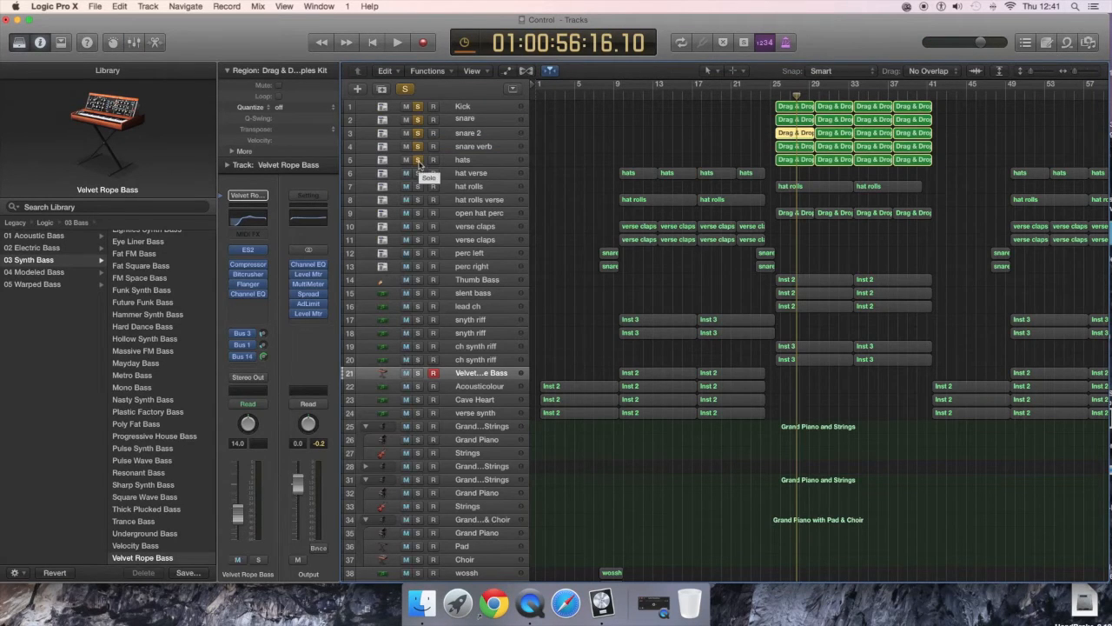
left_click(418, 161)
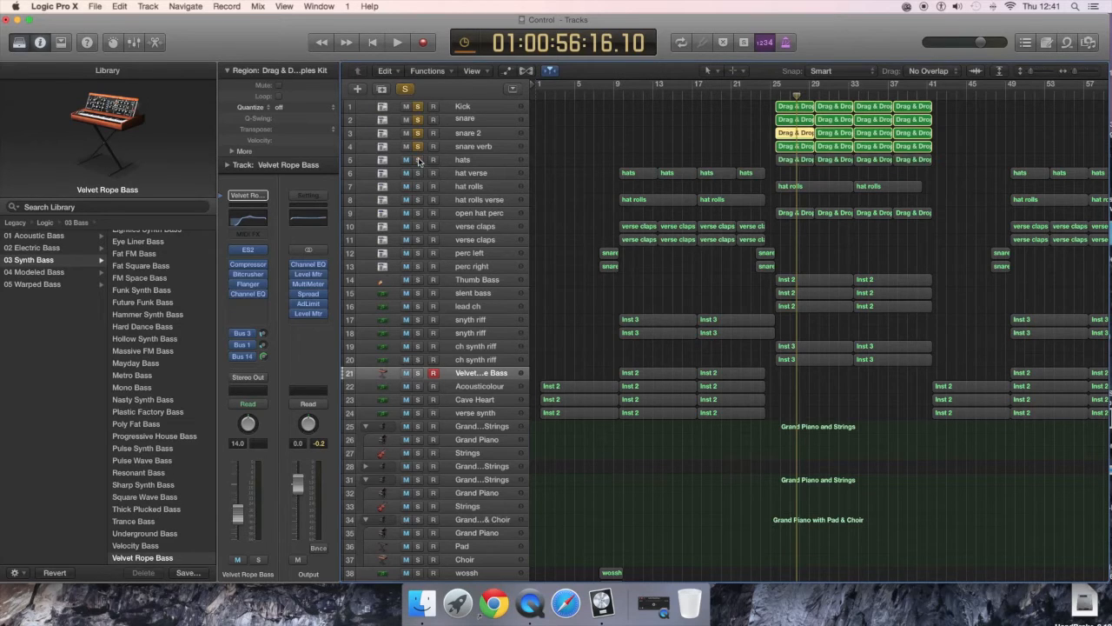
left_click(418, 161)
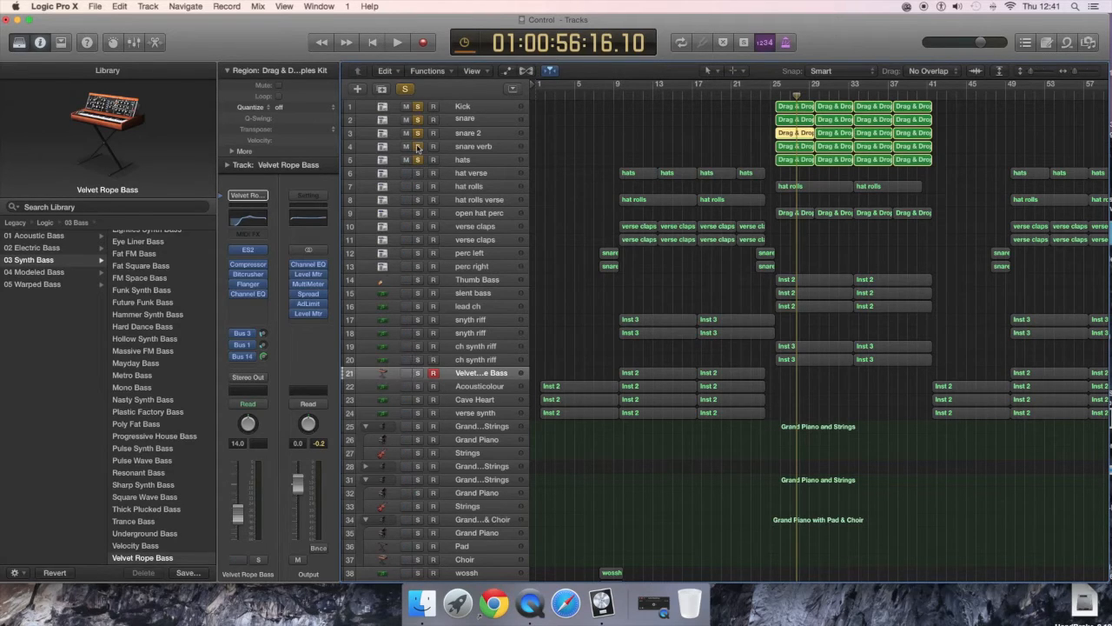
left_click(418, 146)
left_click(418, 133)
left_click(418, 119)
left_click(419, 106)
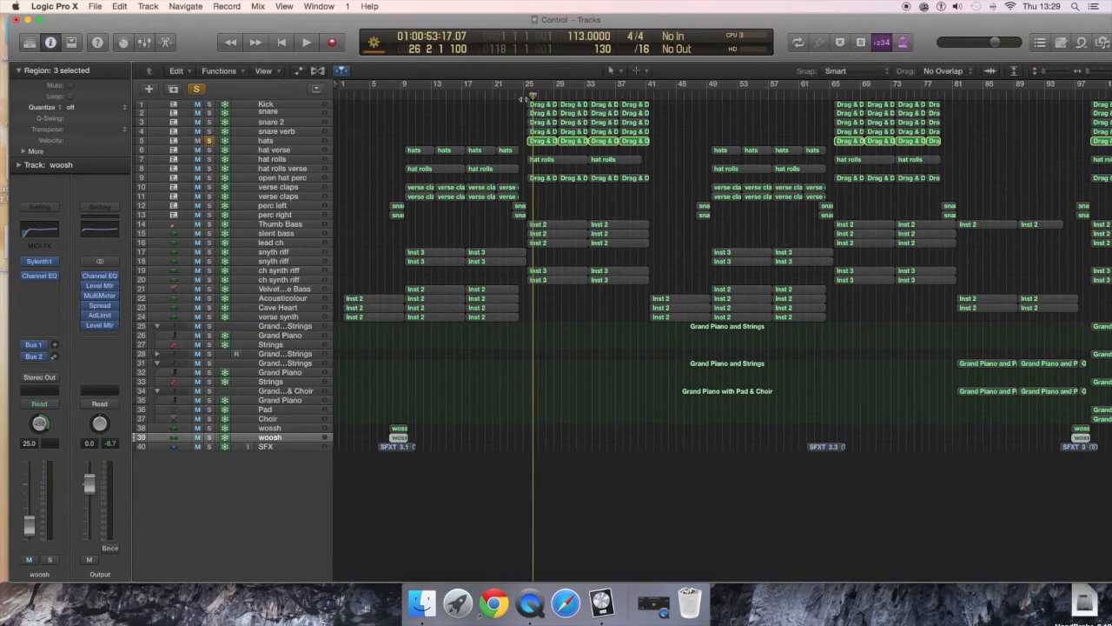
Play the soloed chorus hats from bar 25 and stop.
left_click(524, 96)
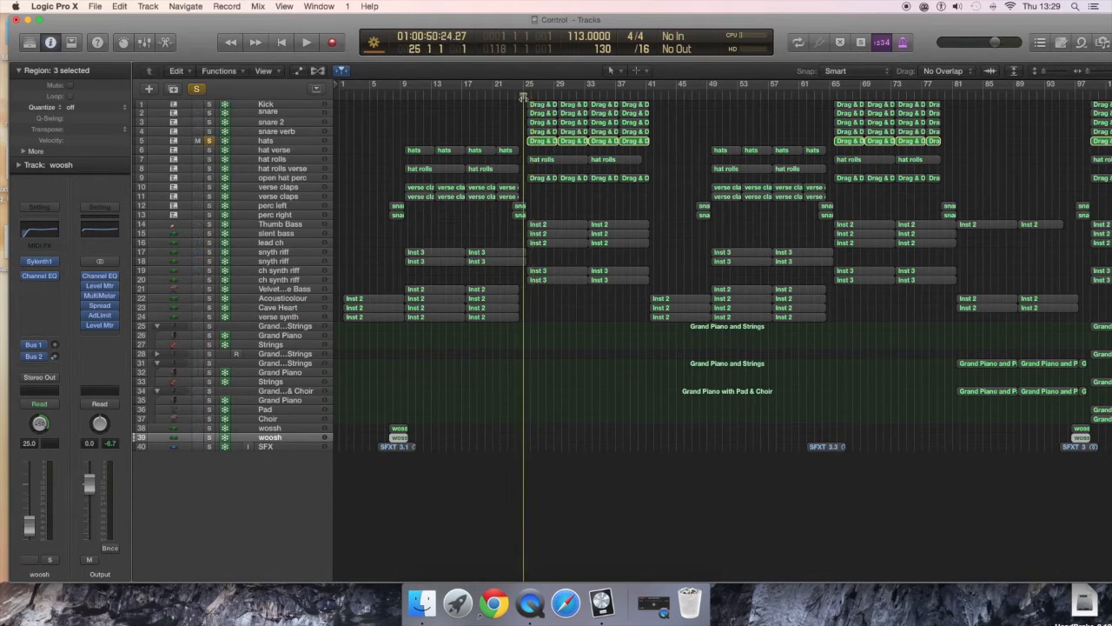
key("space")
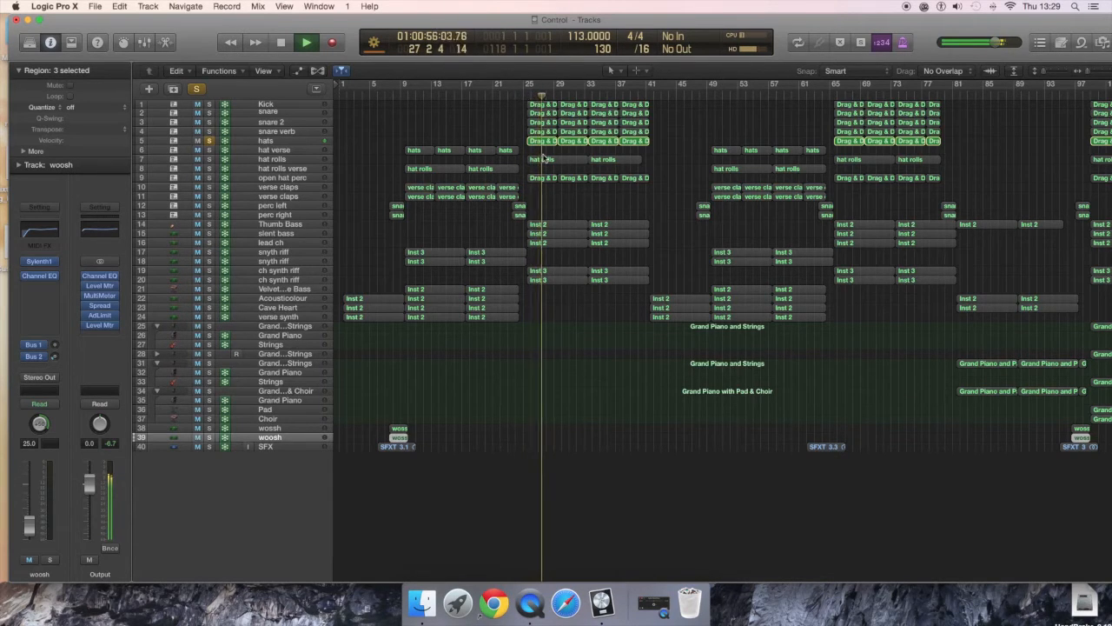
key("space")
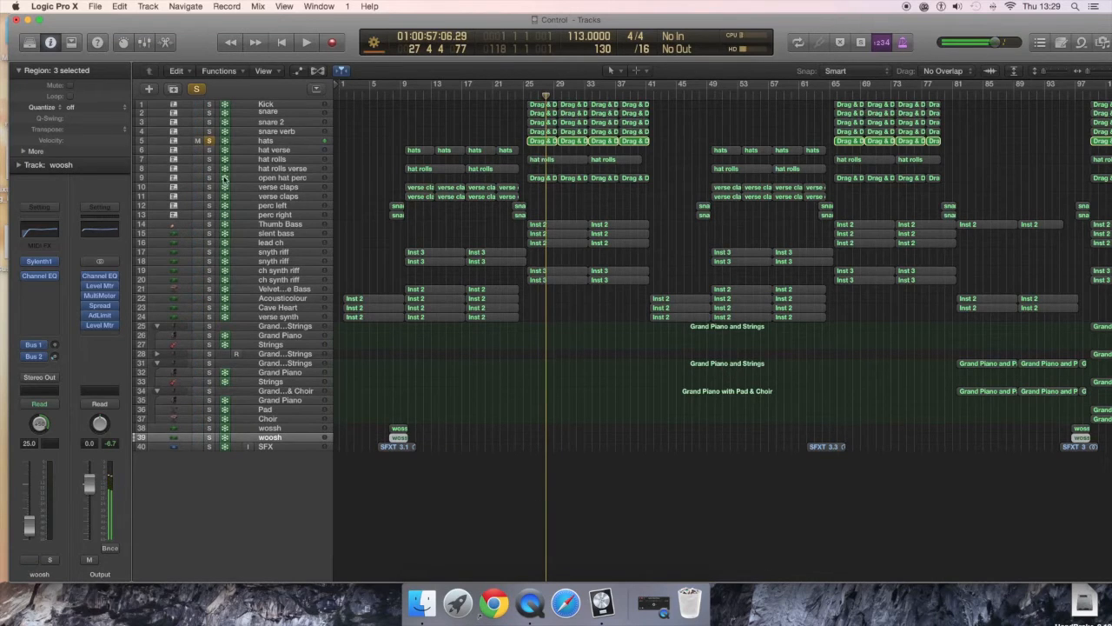
Add the chorus hat rolls track to the soloed hats, play both from bar 25 and stop.
left_click(210, 170)
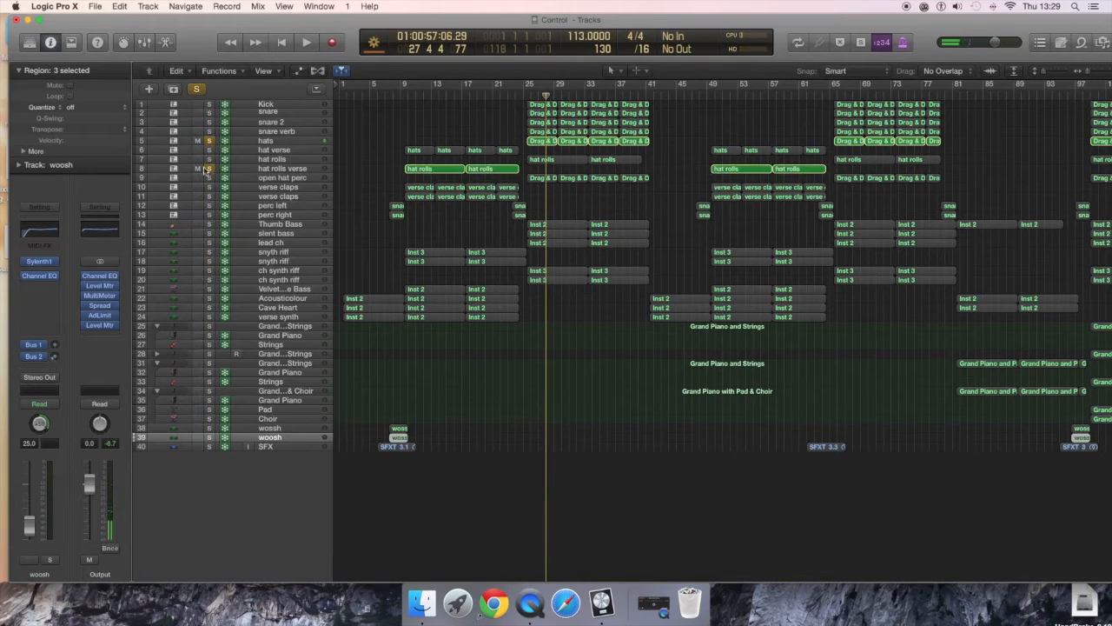
left_click(208, 159)
left_click(208, 169)
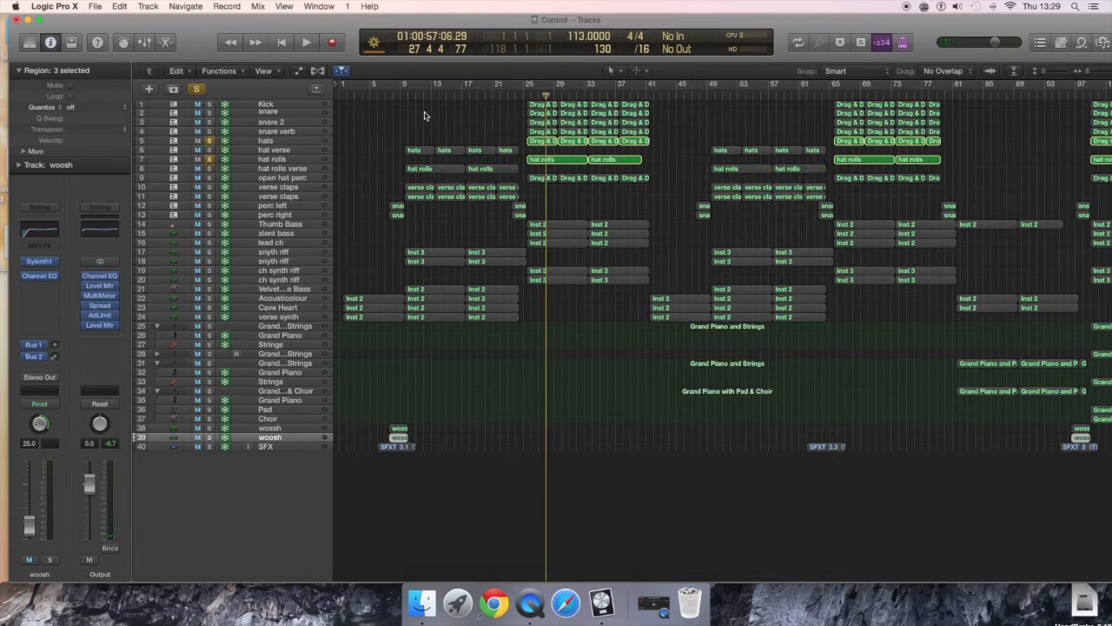
left_click(524, 87)
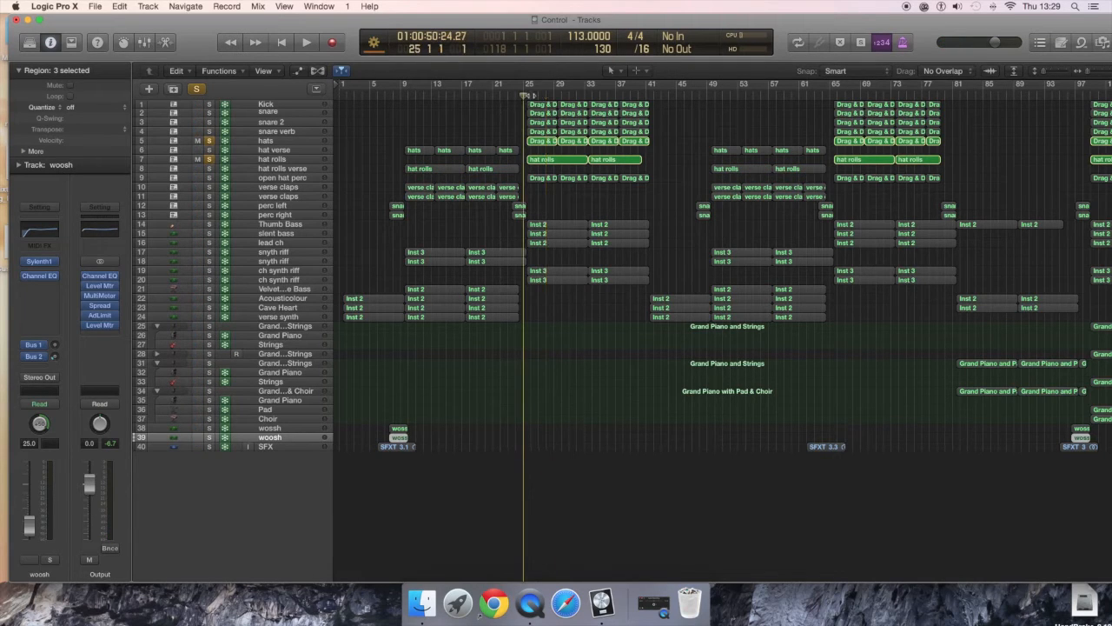
key("space")
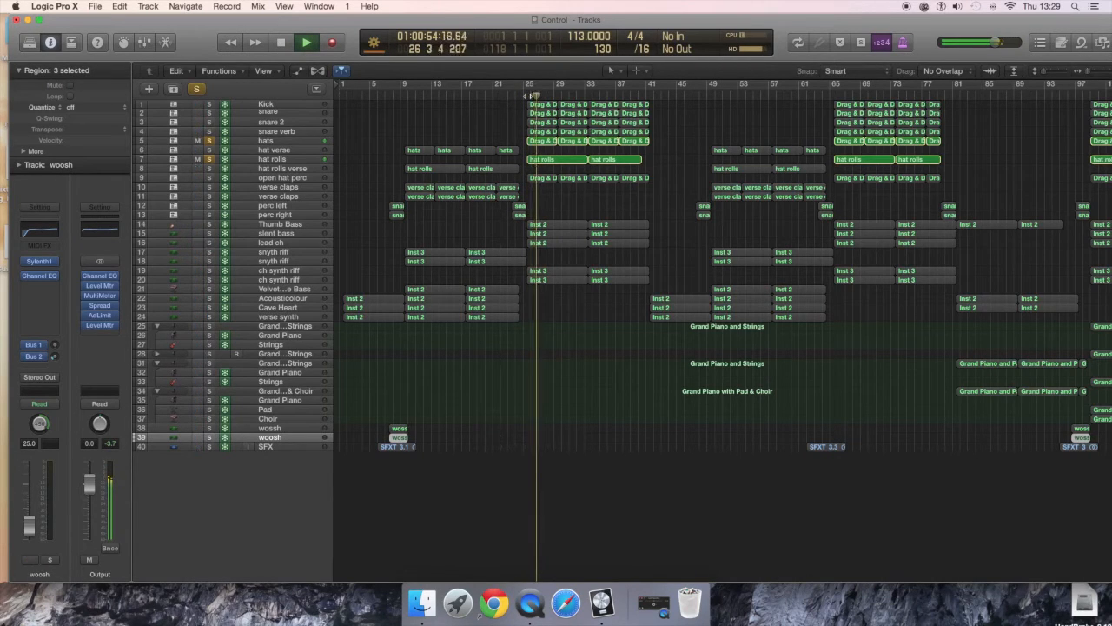
key("space")
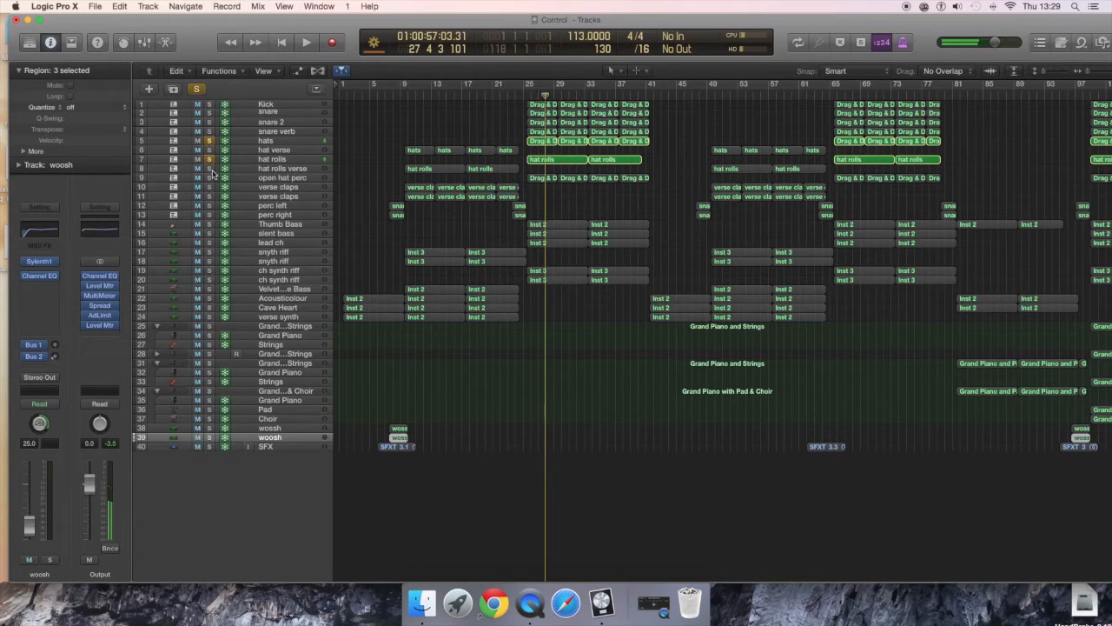
Add open hat perc to the soloed tracks and open its first chorus region in the Piano Roll.
left_click(209, 177)
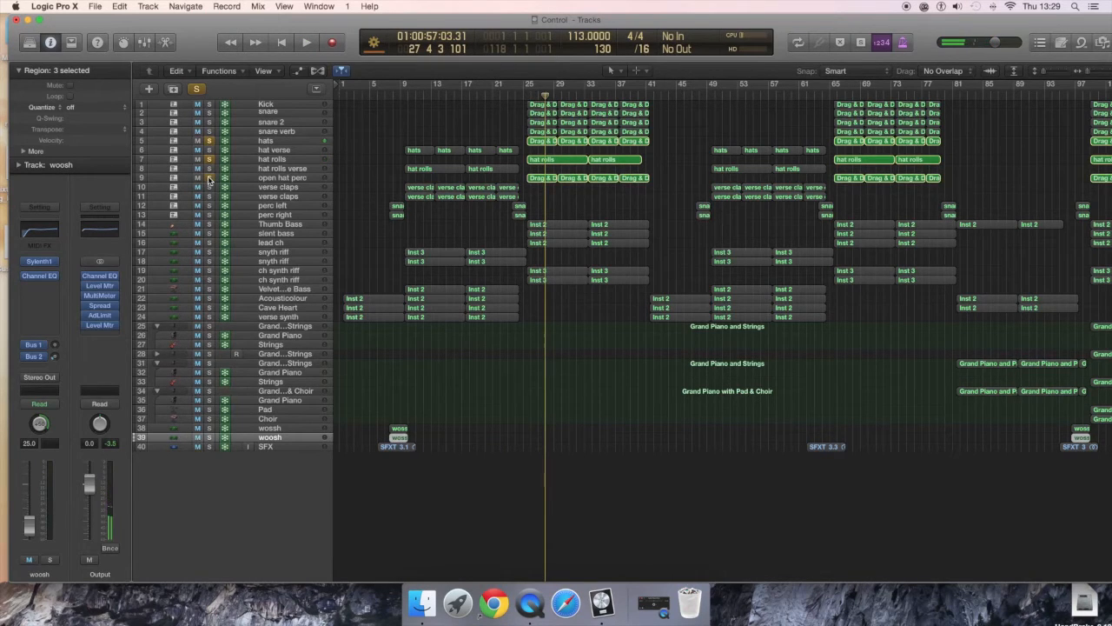
left_click(541, 179)
double_click(542, 179)
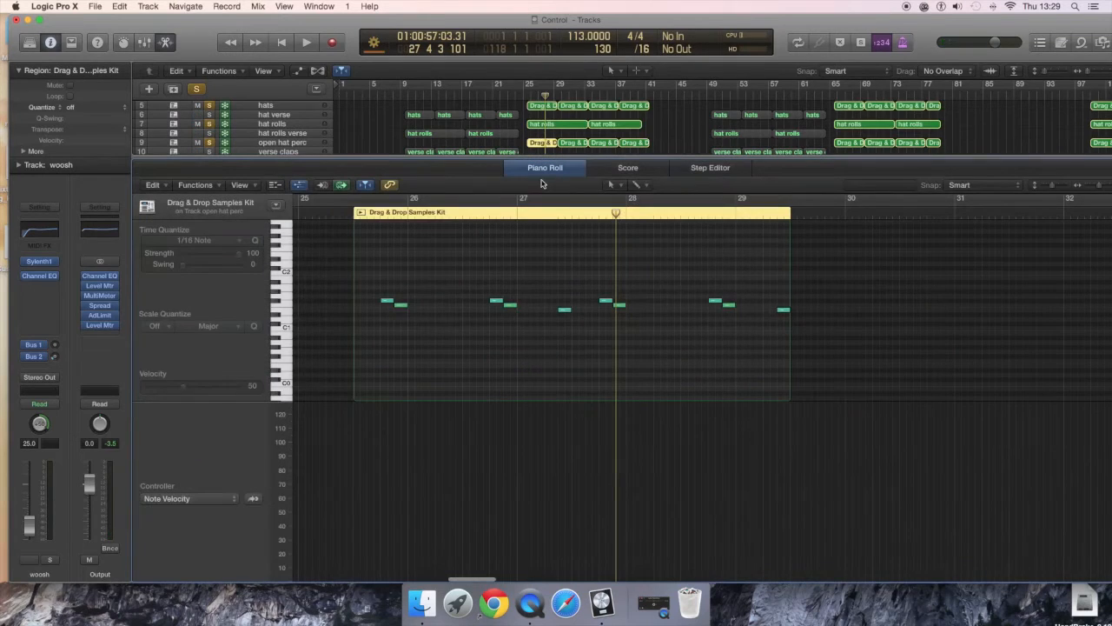
Play the soloed hats, hat rolls and open hat perc from bar 25, stop, and switch from the Piano Roll to the Mixer.
double_click(526, 94)
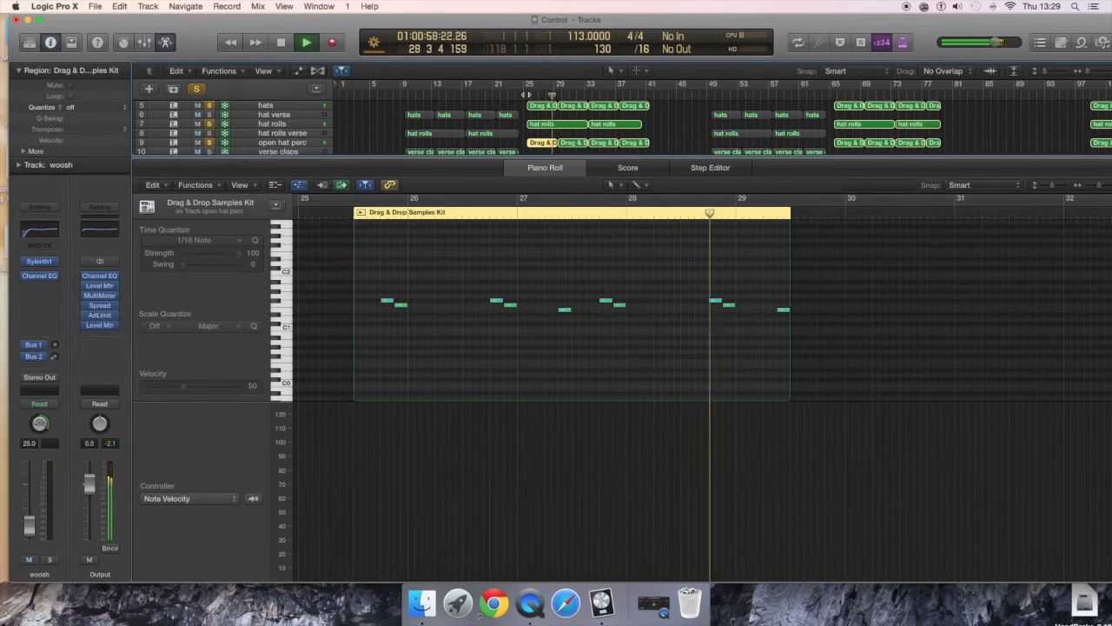
key("space")
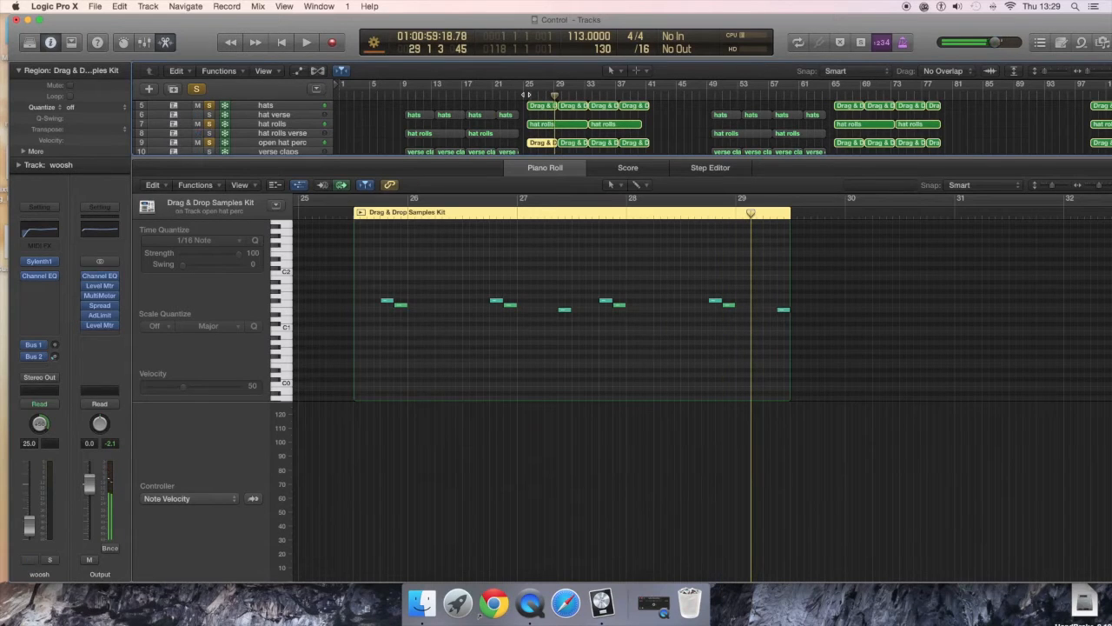
key("x")
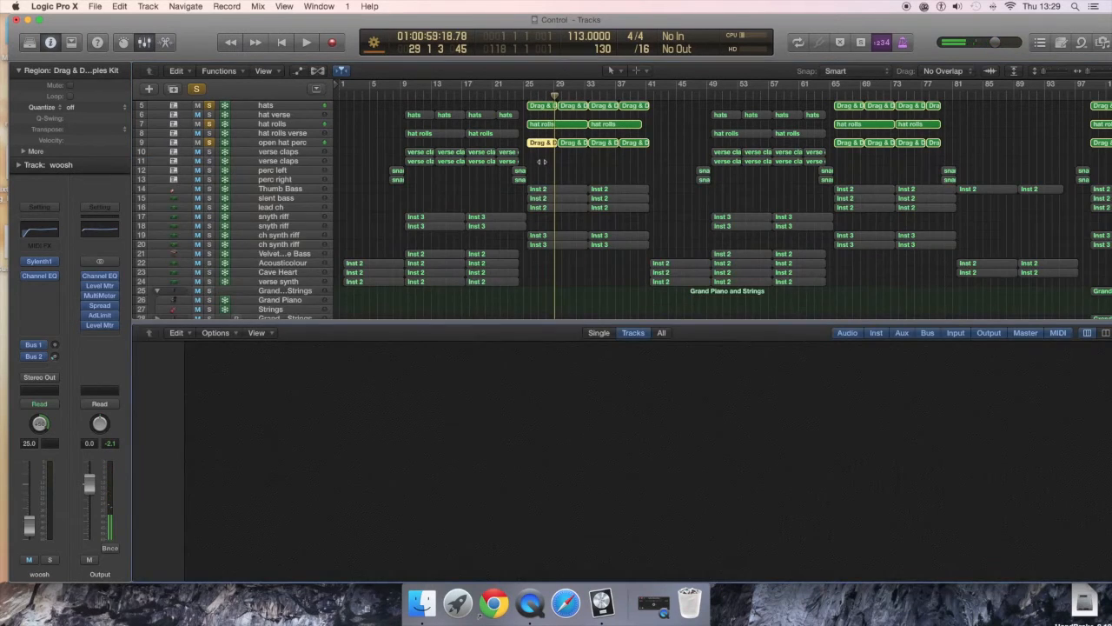
Add snare verb, snare 2, snare and Kick back to the soloed tracks, play the chorus drums from bar 25 and stop.
scroll(541, 161, "up", 2)
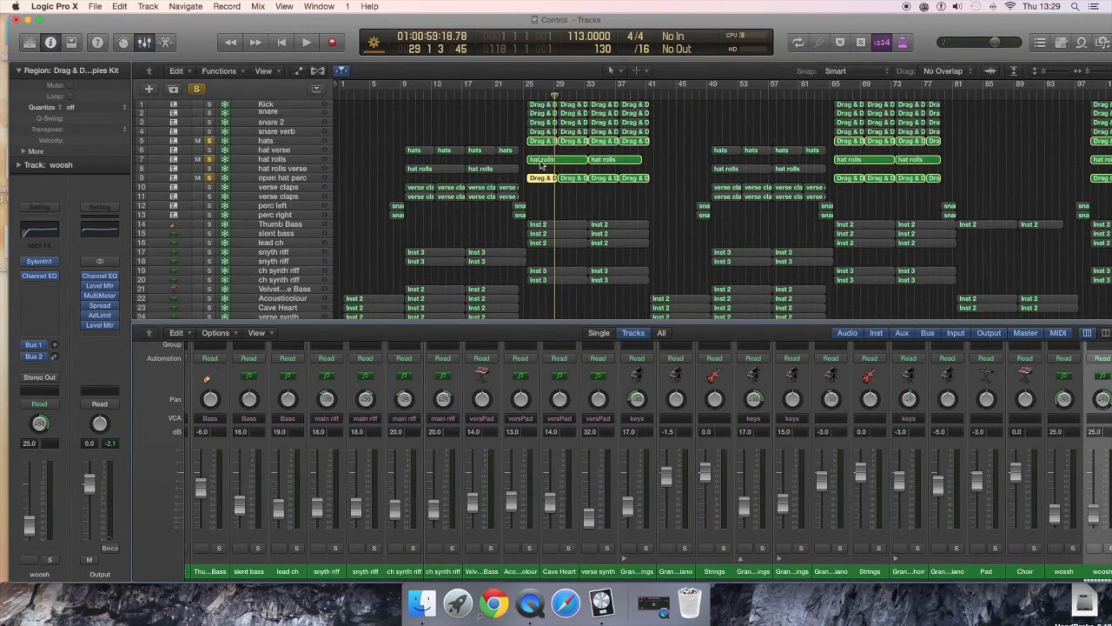
left_click_drag(209, 132, 209, 104)
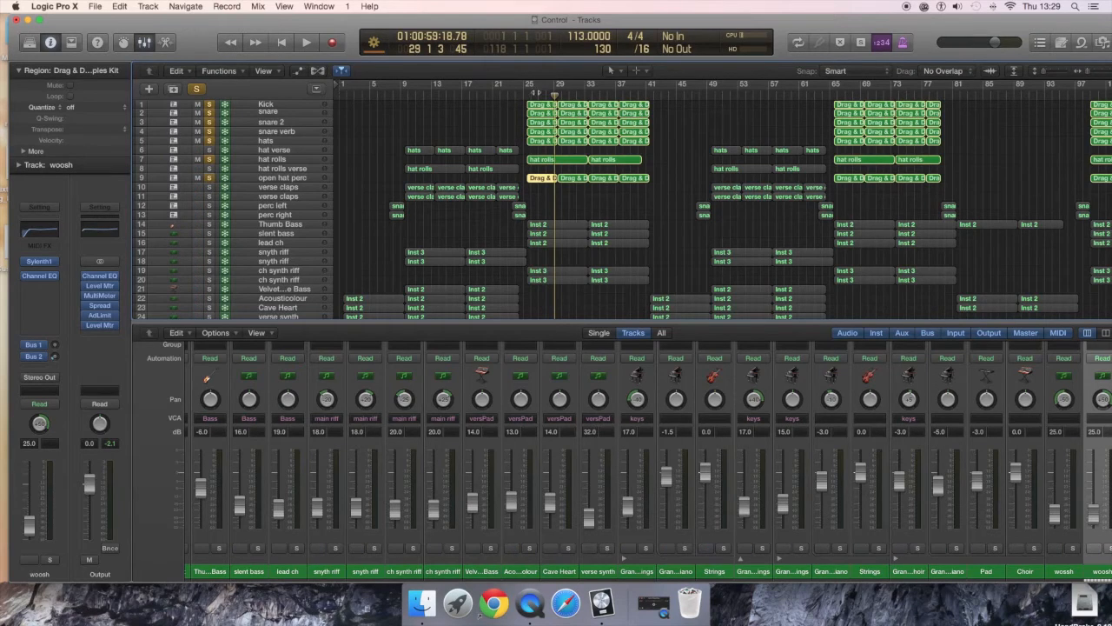
left_click(524, 95)
key("space")
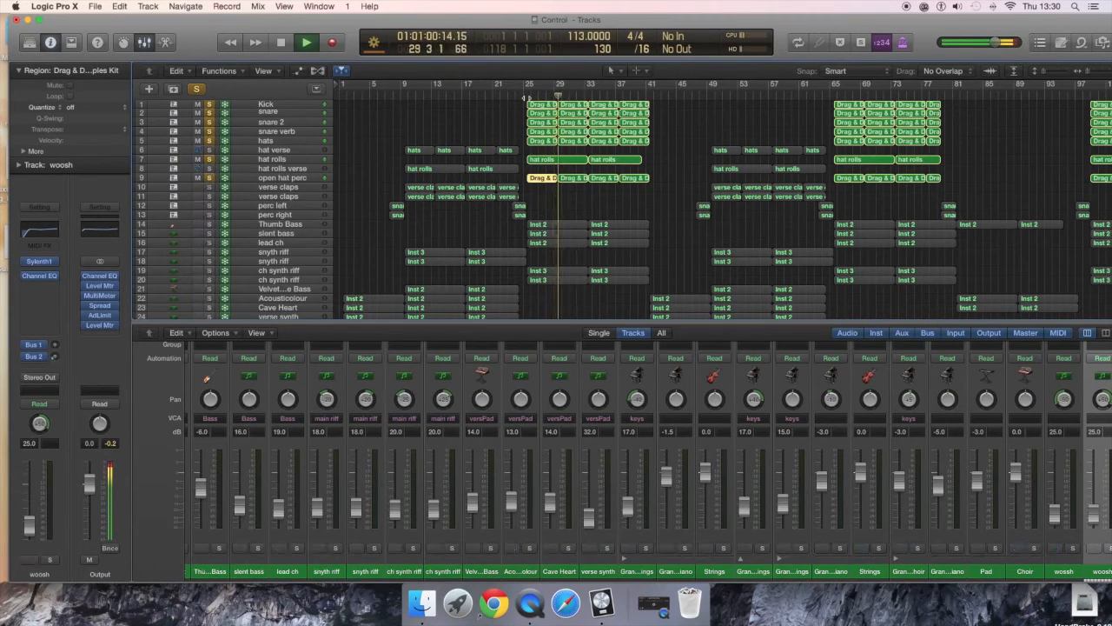
key("space")
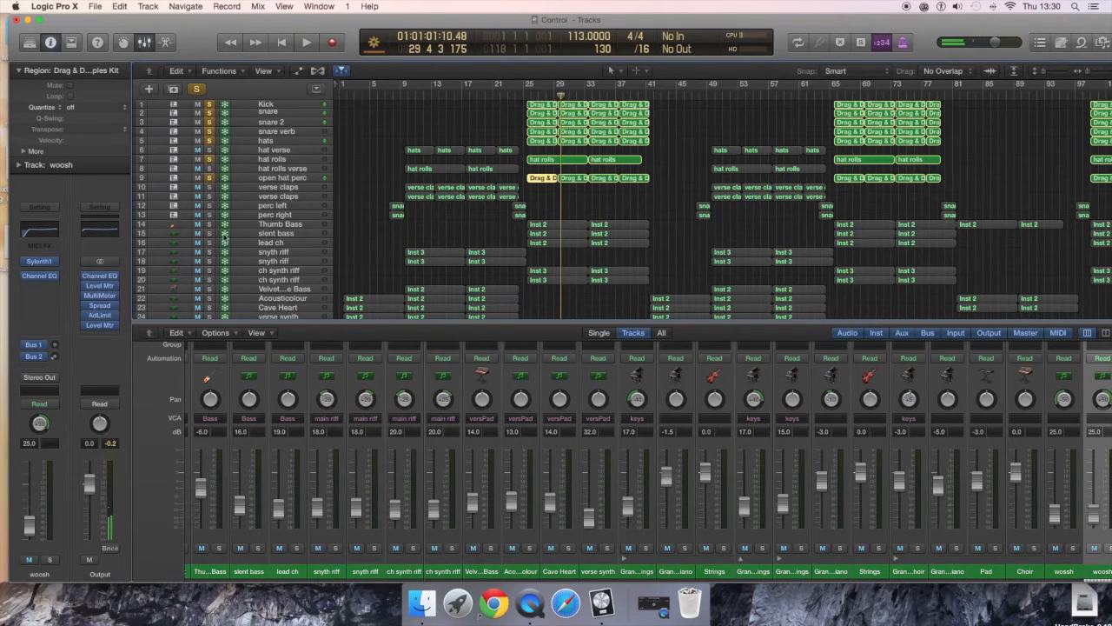
Add the Thumb Bass, slent bass and lead ch tracks to the soloed drums.
scroll(459, 258, "down", 1)
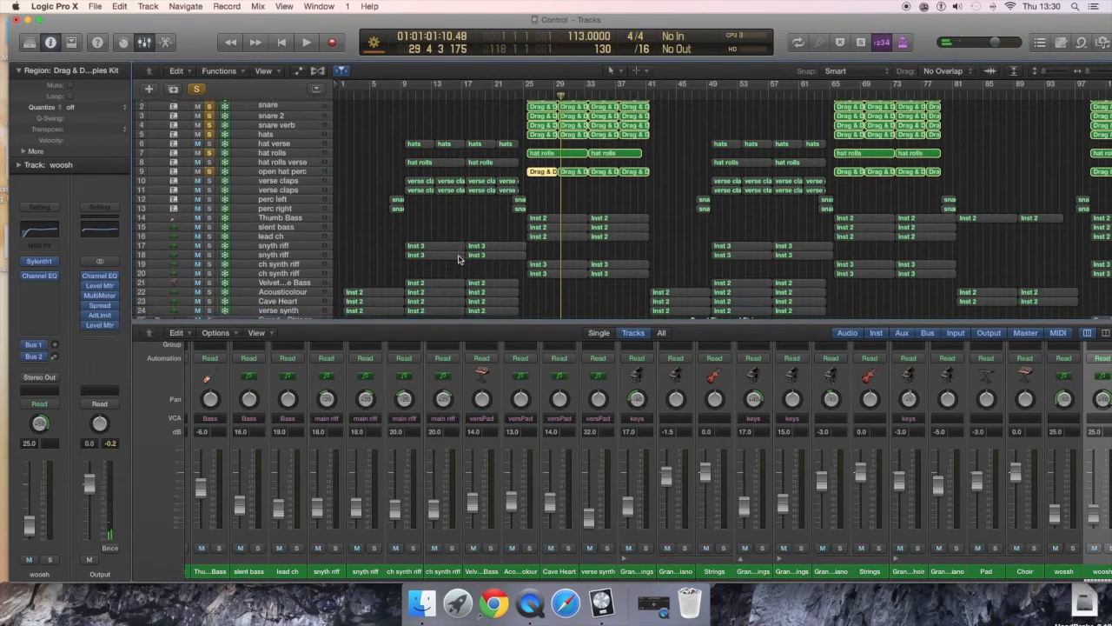
left_click(210, 218)
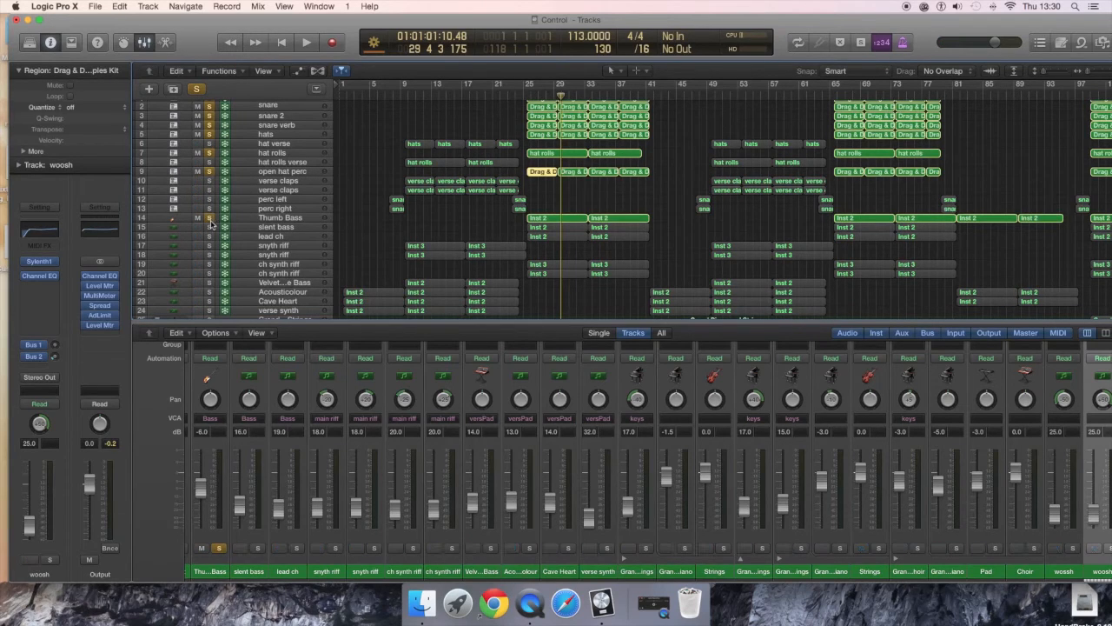
left_click(209, 227)
left_click(210, 237)
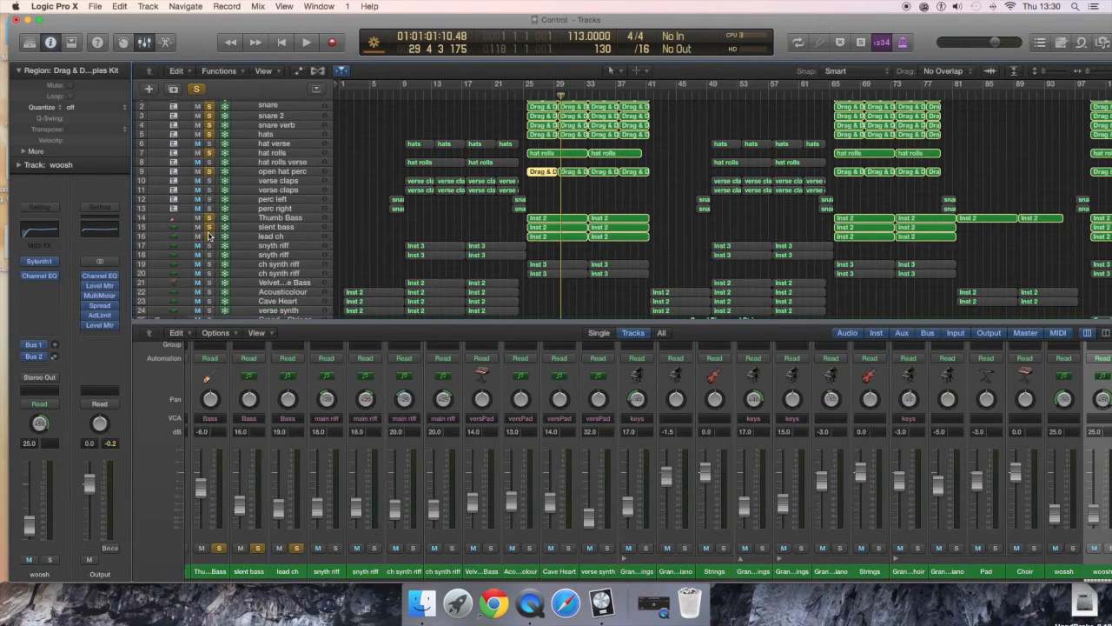
Open the first chorus Thumb Bass region in the Piano Roll, keeping the track frozen, and fit all its notes in view.
double_click(558, 220)
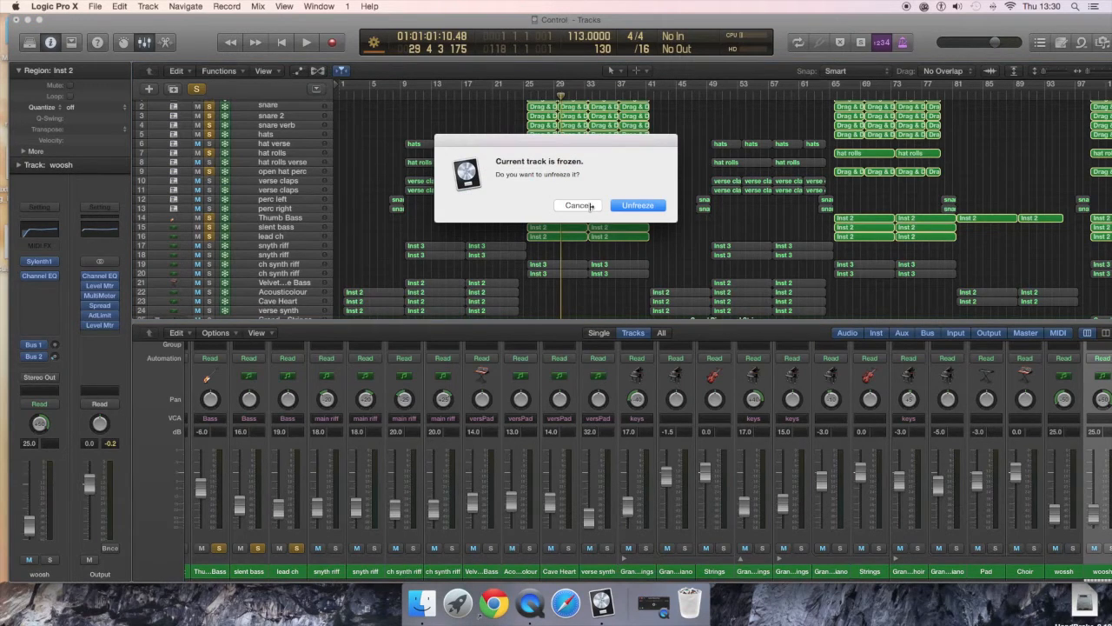
left_click(591, 206)
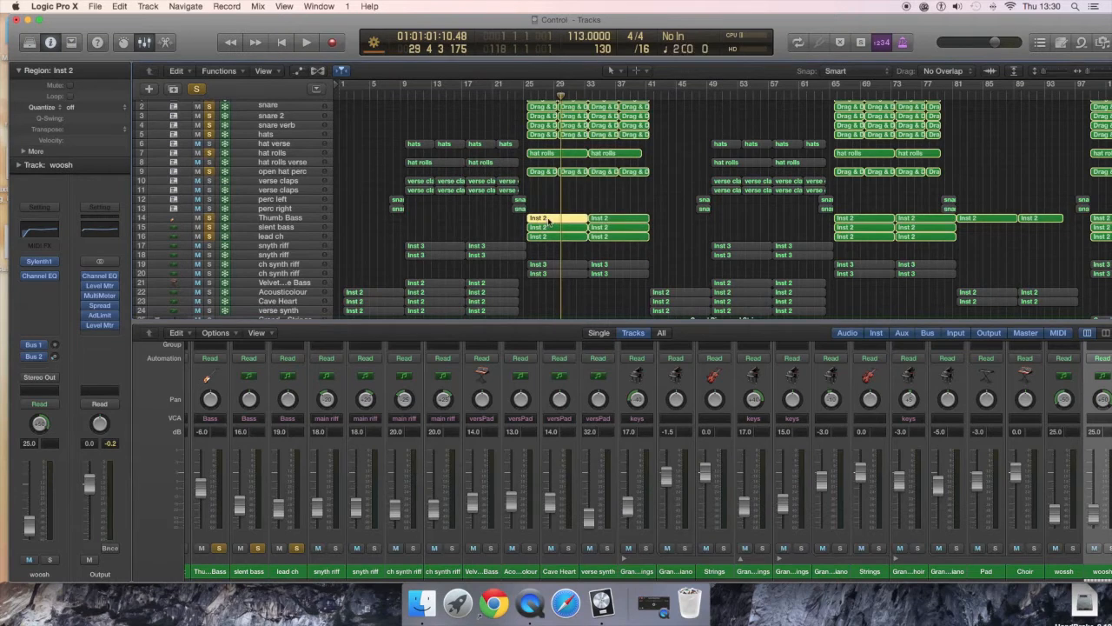
double_click(549, 221)
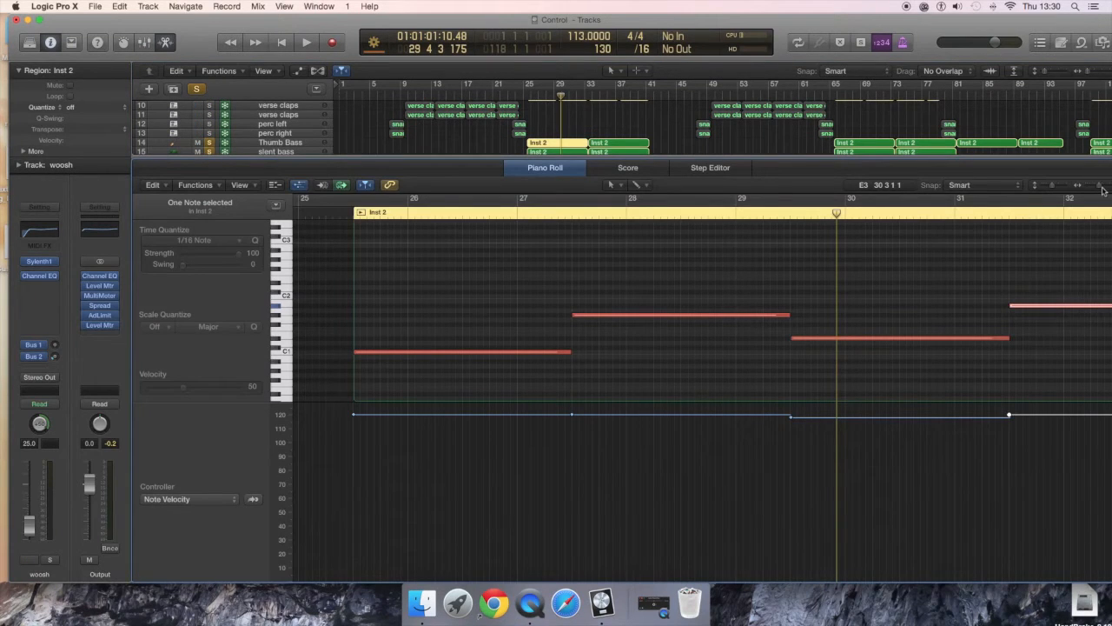
left_click_drag(1099, 187, 1093, 187)
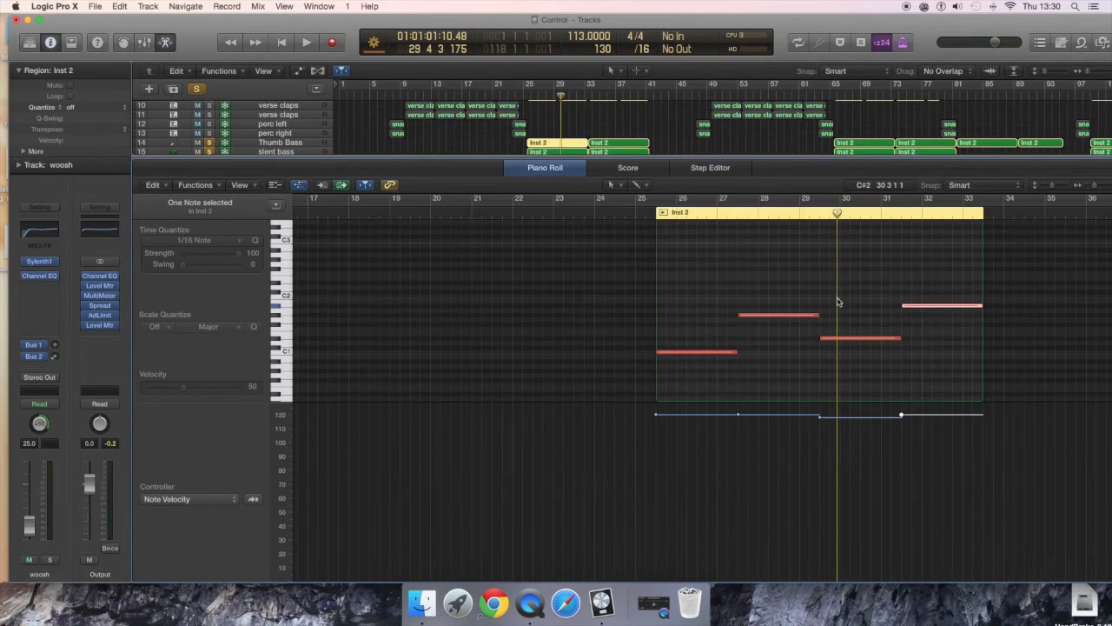
left_click(717, 357)
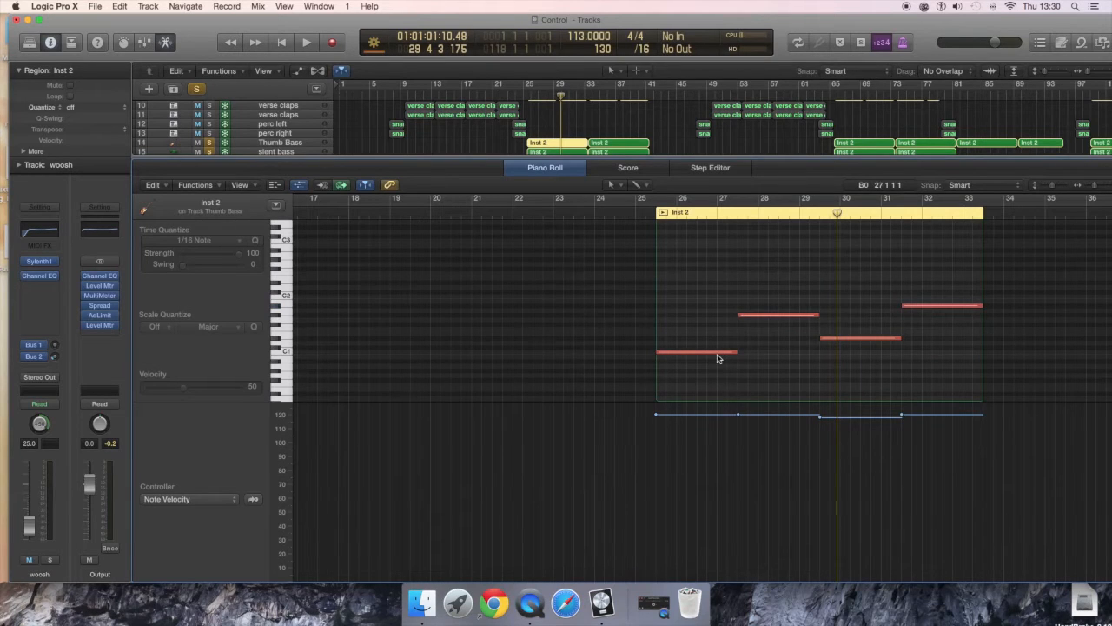
left_click(718, 353)
left_click_drag(717, 355, 756, 322)
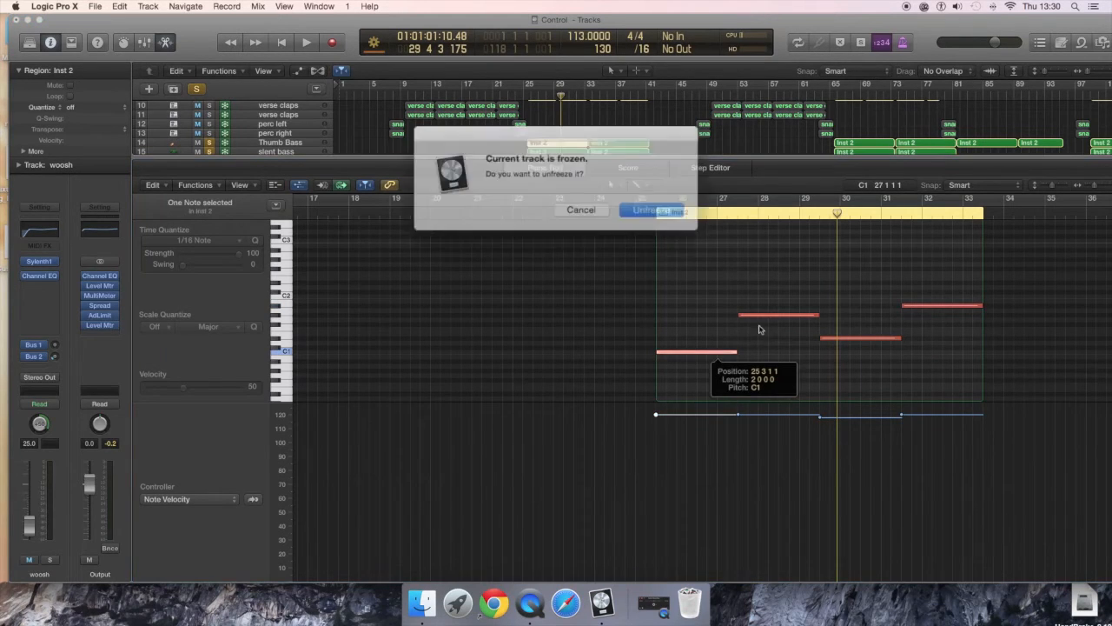
left_click(589, 204)
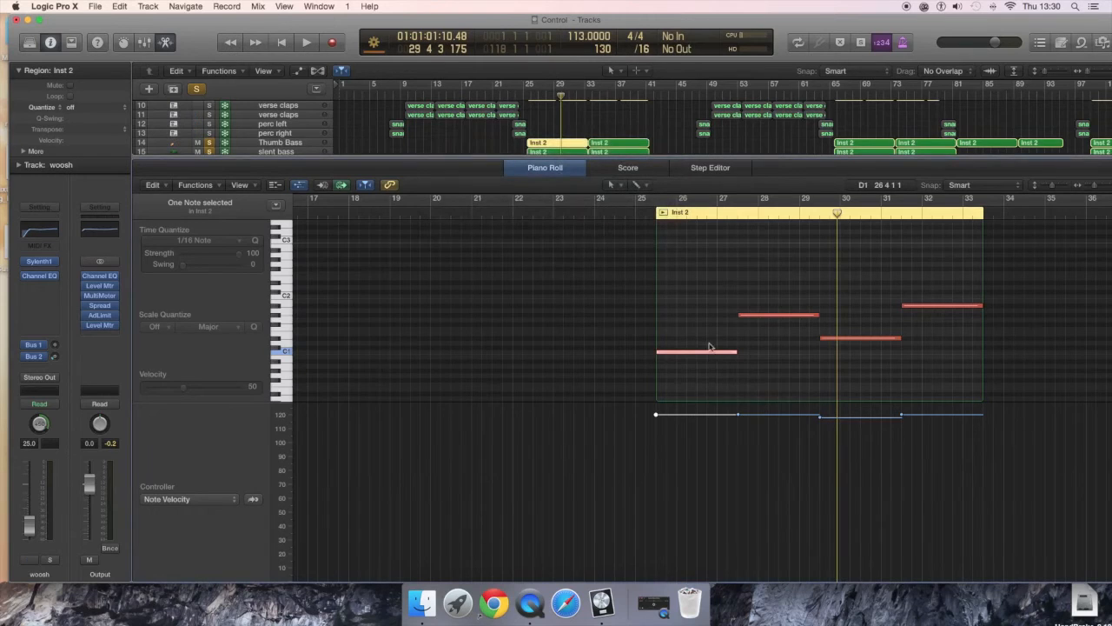
left_click_drag(712, 357, 761, 315)
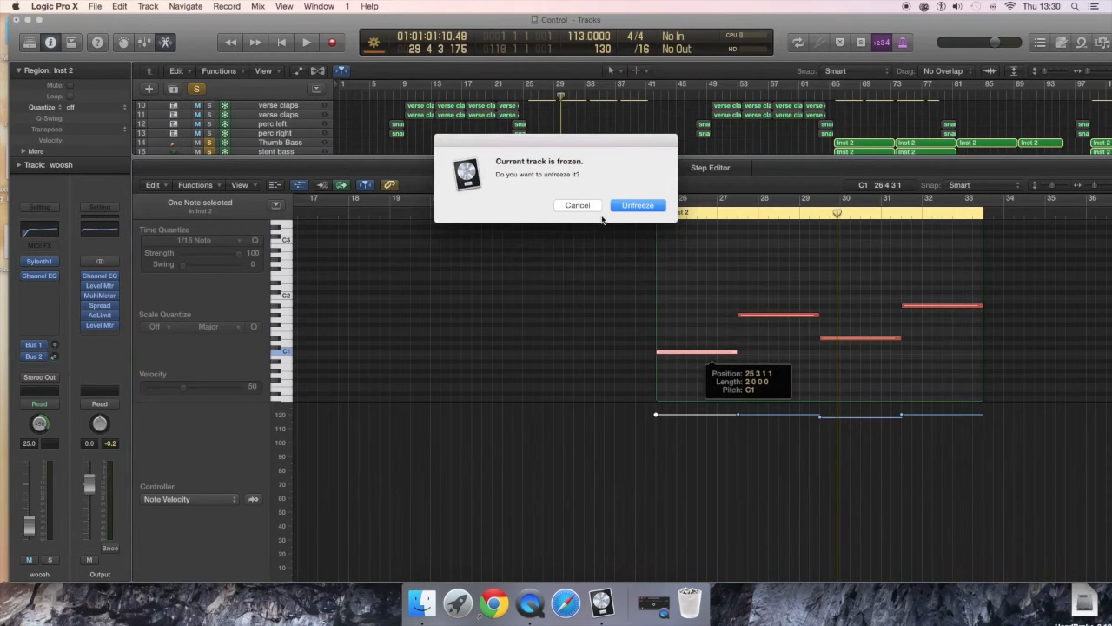
left_click(578, 205)
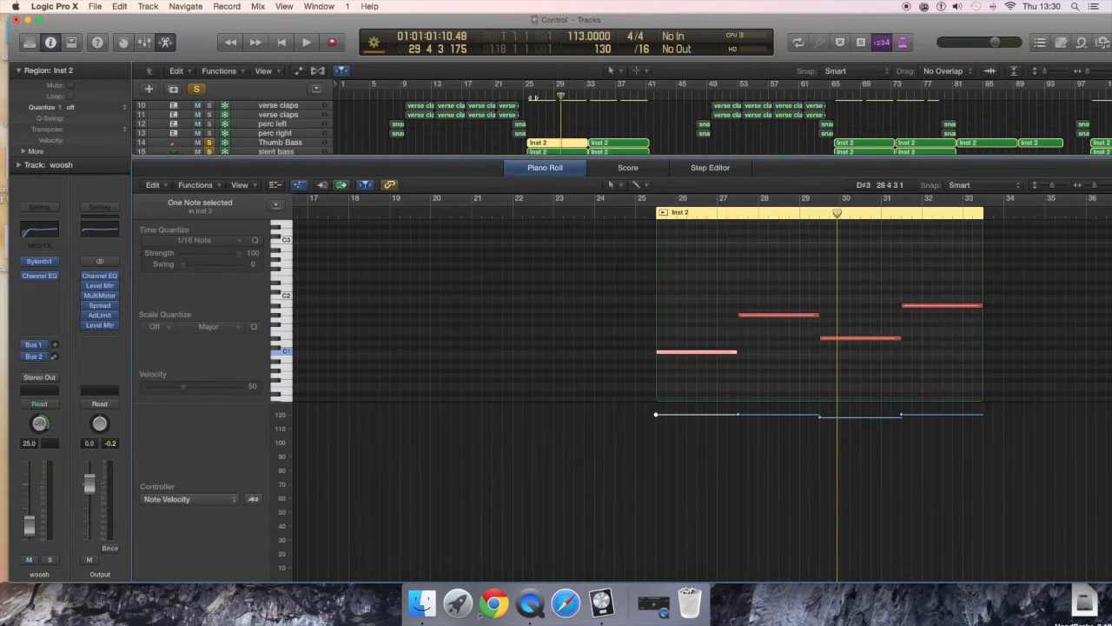
Play the chorus drums with the soloed bass tracks, stop, and close the editor to show the full track list.
key("space")
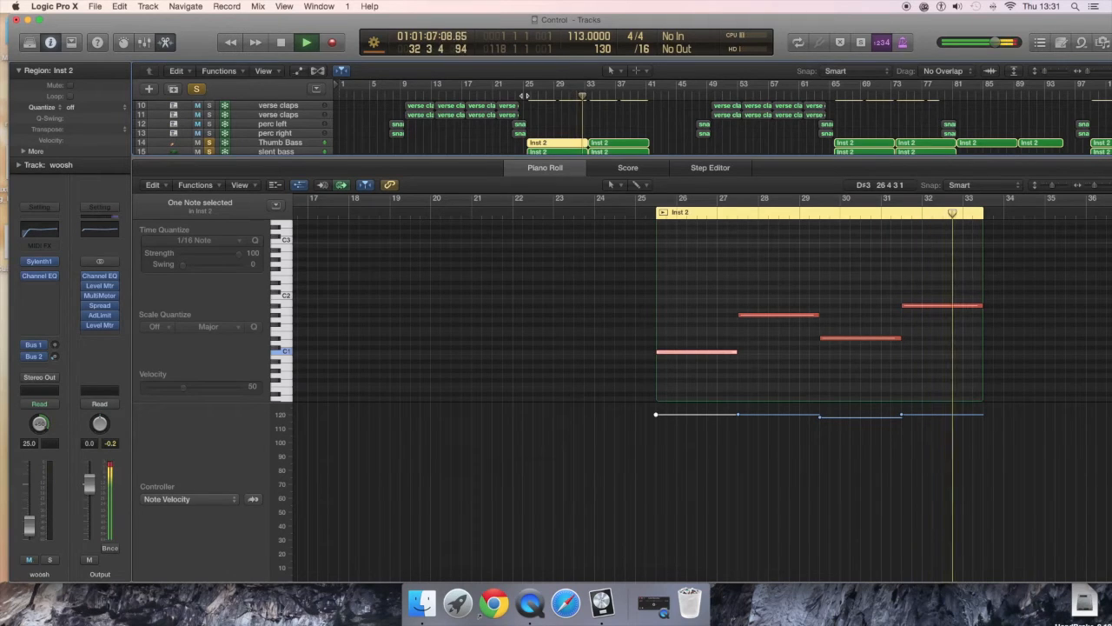
key("space")
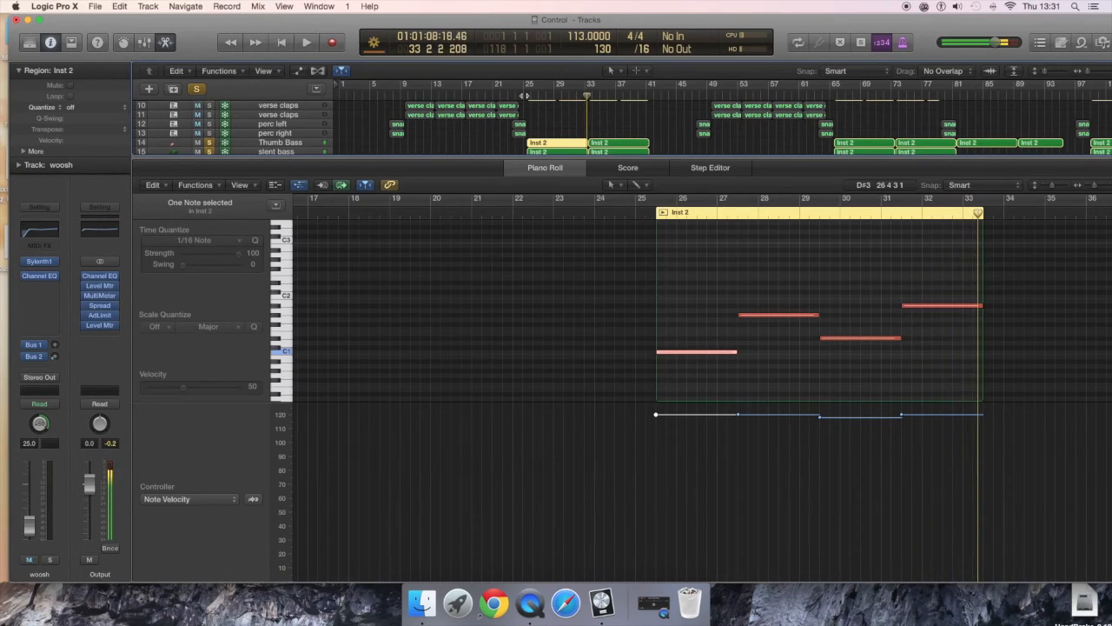
key("x")
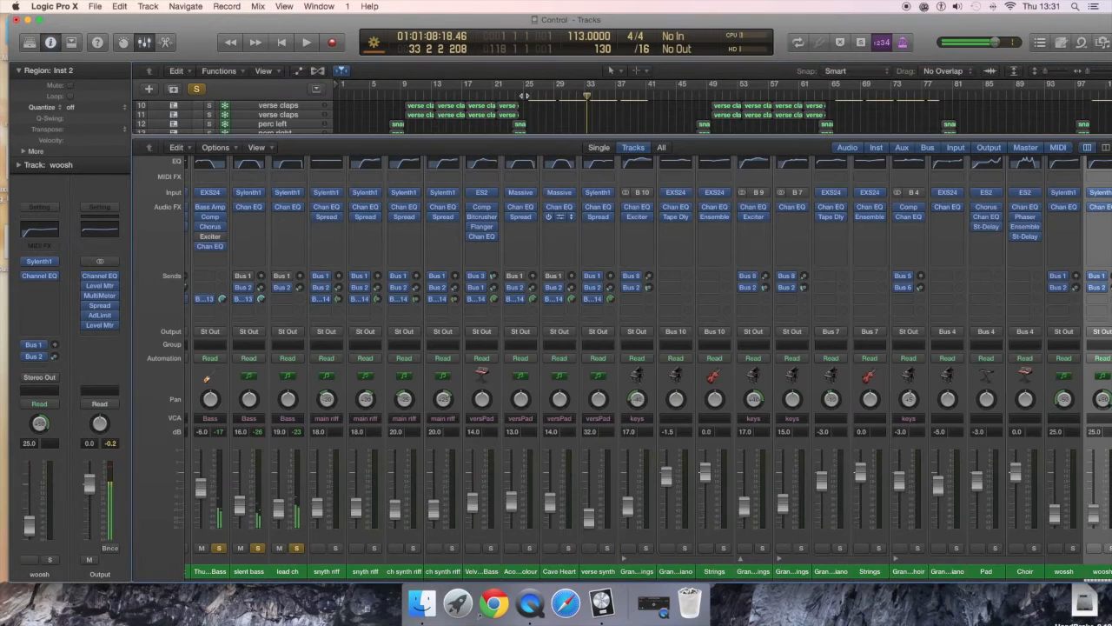
key("x")
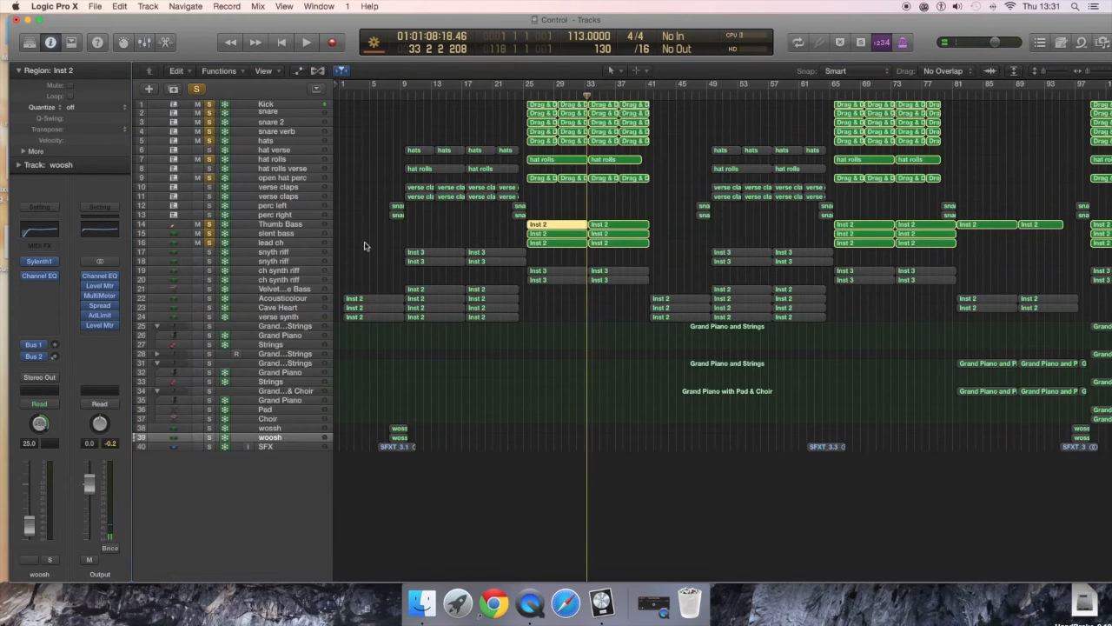
Add both ch synth riff tracks to the soloed tracks, play the chorus from bar 25 and stop.
left_click(208, 279)
left_click(208, 271)
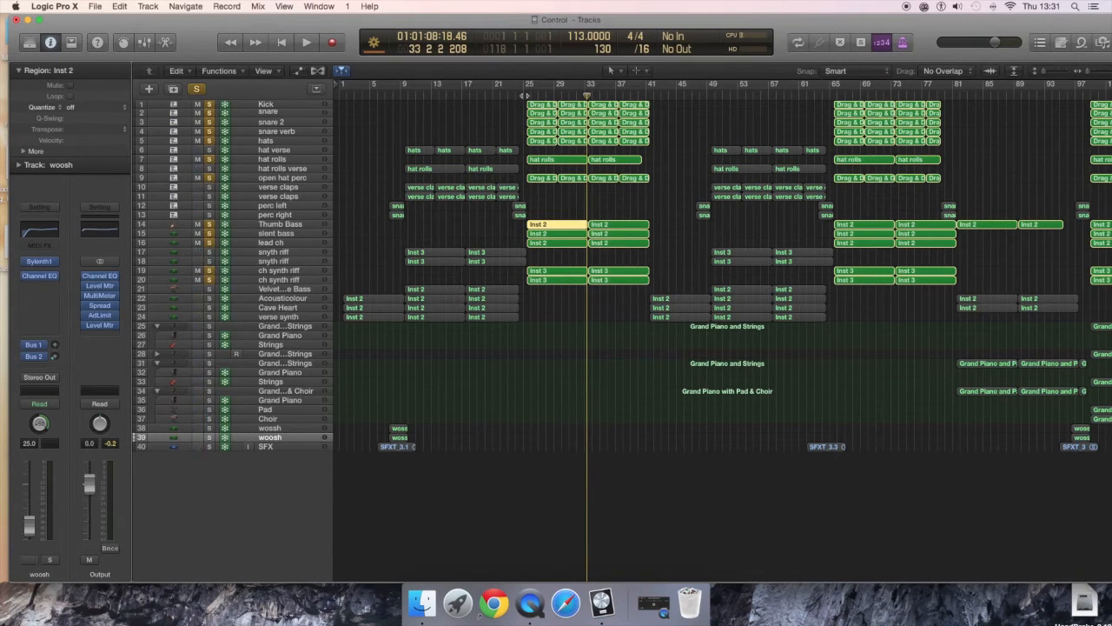
left_click(525, 95)
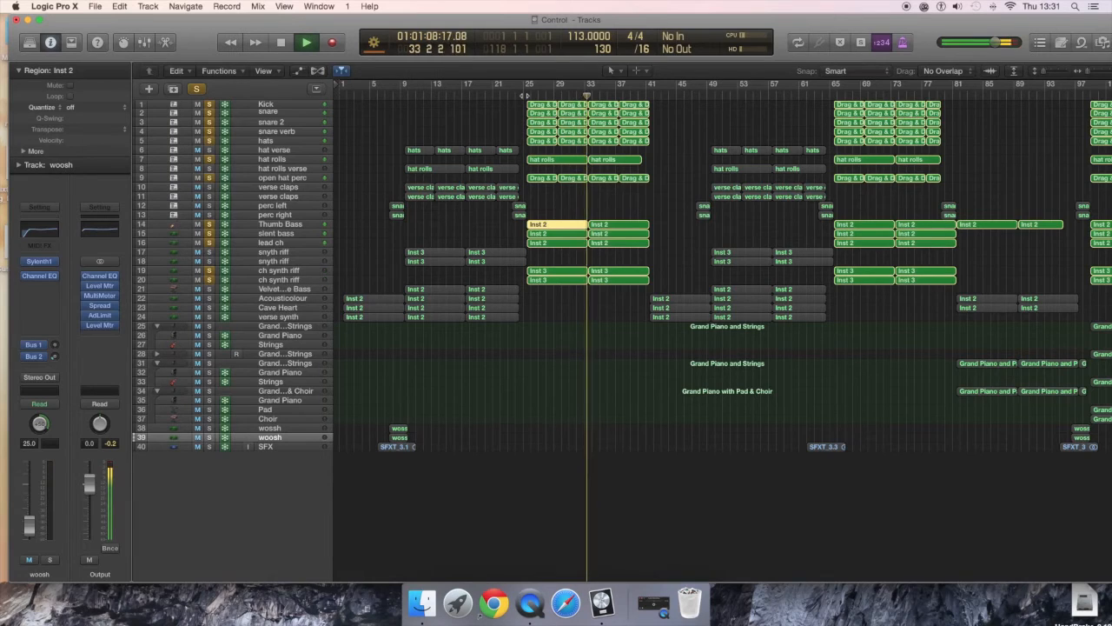
key("space")
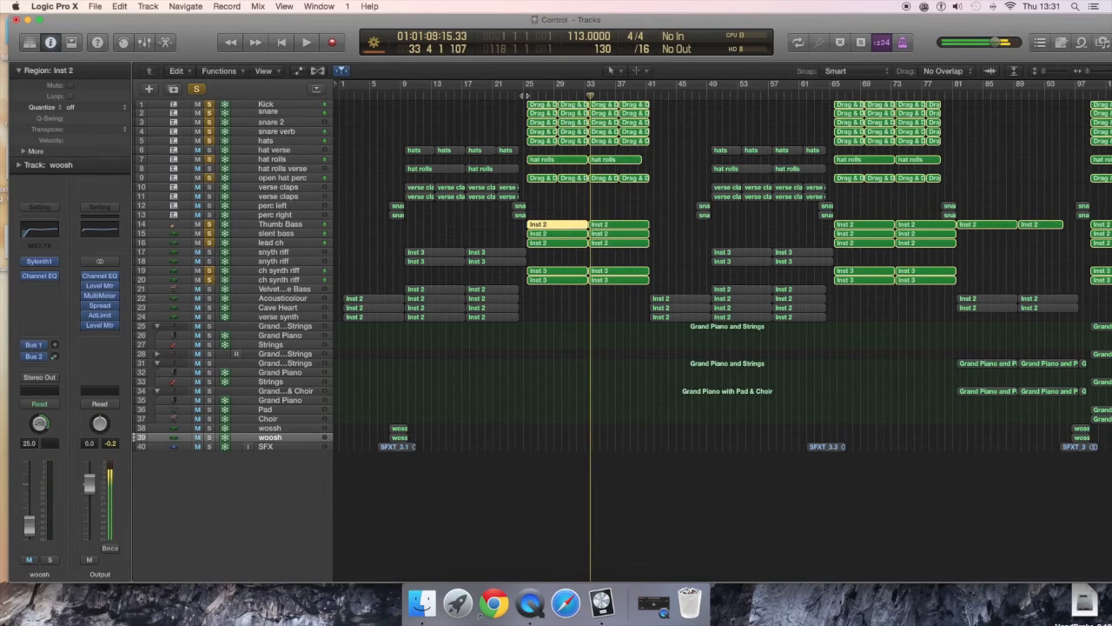
Select the first and second ch synth riff tracks in turn to examine their channel strips and Sylenth1 instrument.
left_click(303, 271)
double_click(287, 270)
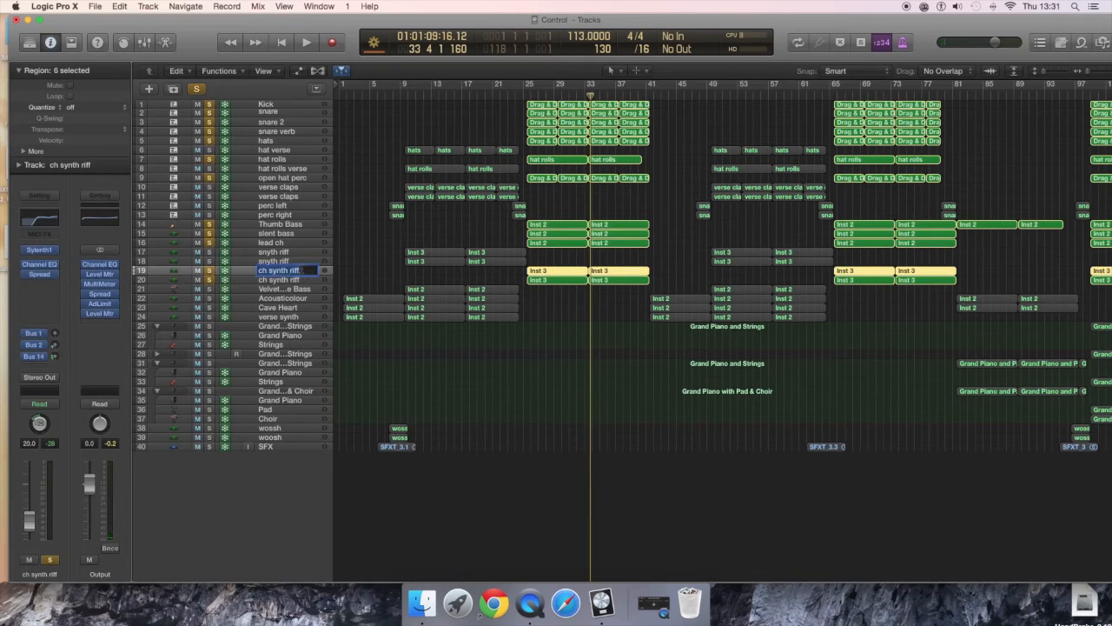
left_click(165, 271)
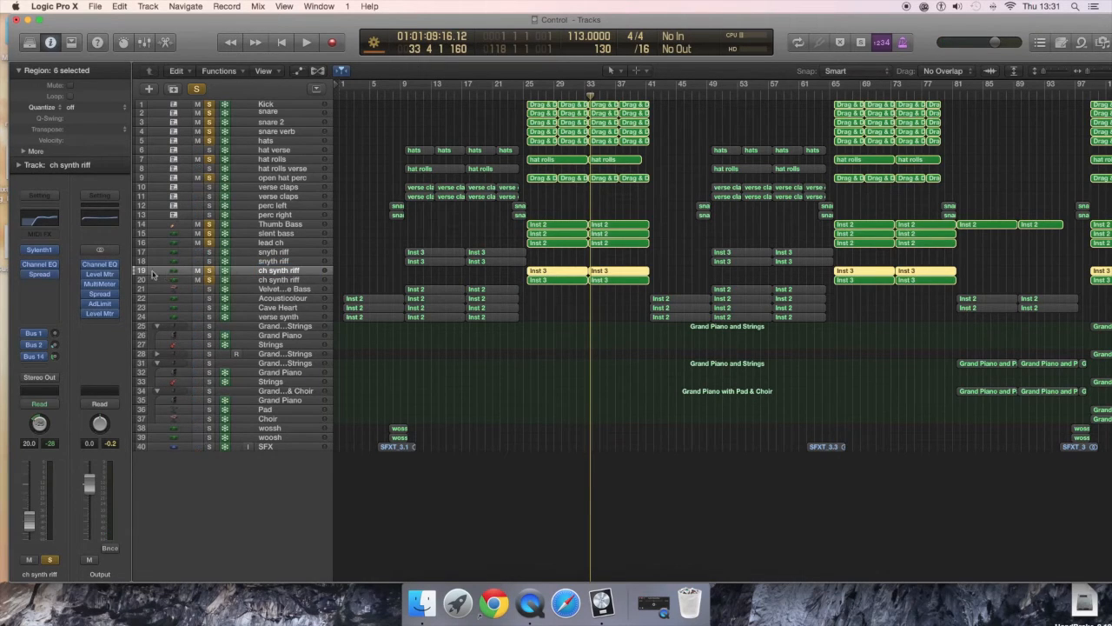
mouse_move(40, 251)
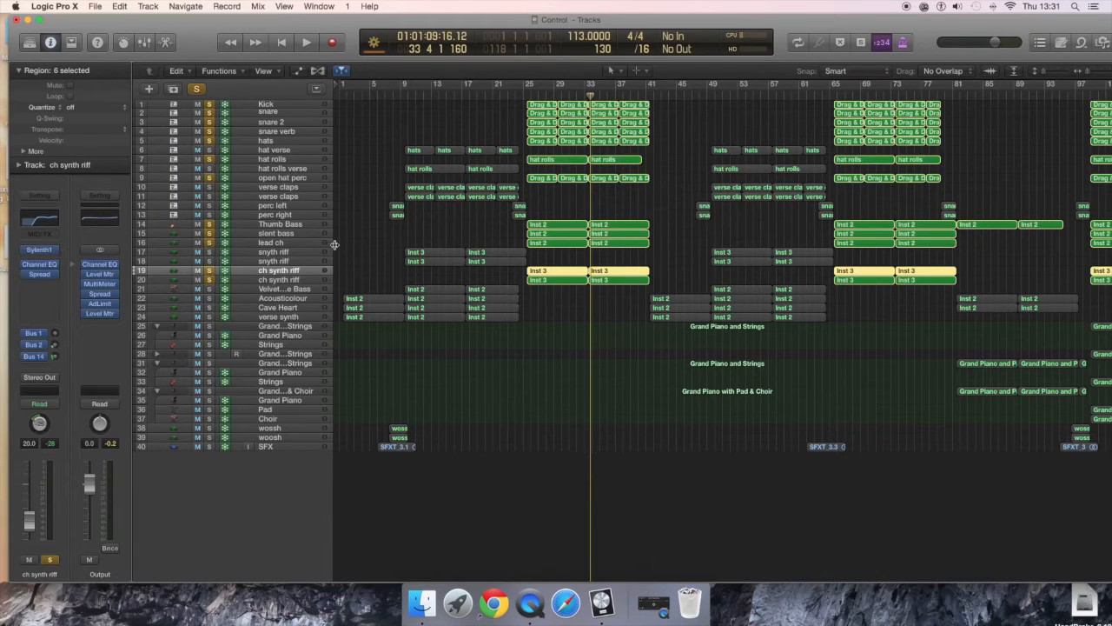
left_click(285, 279)
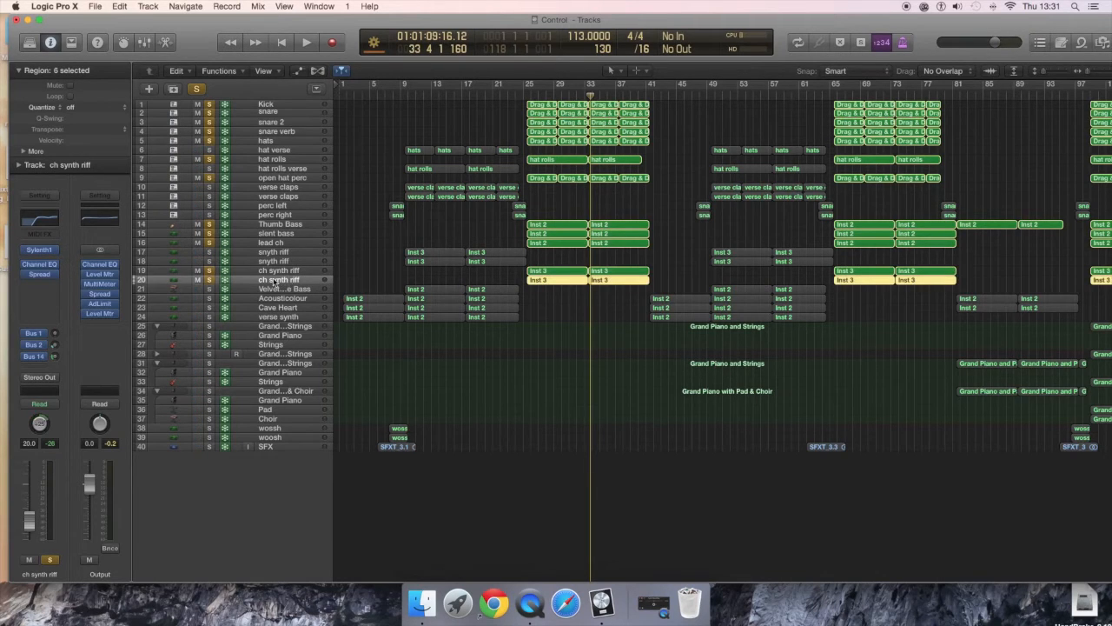
Solo only the first ch synth riff track, play it from the current position and stop.
left_click(209, 272)
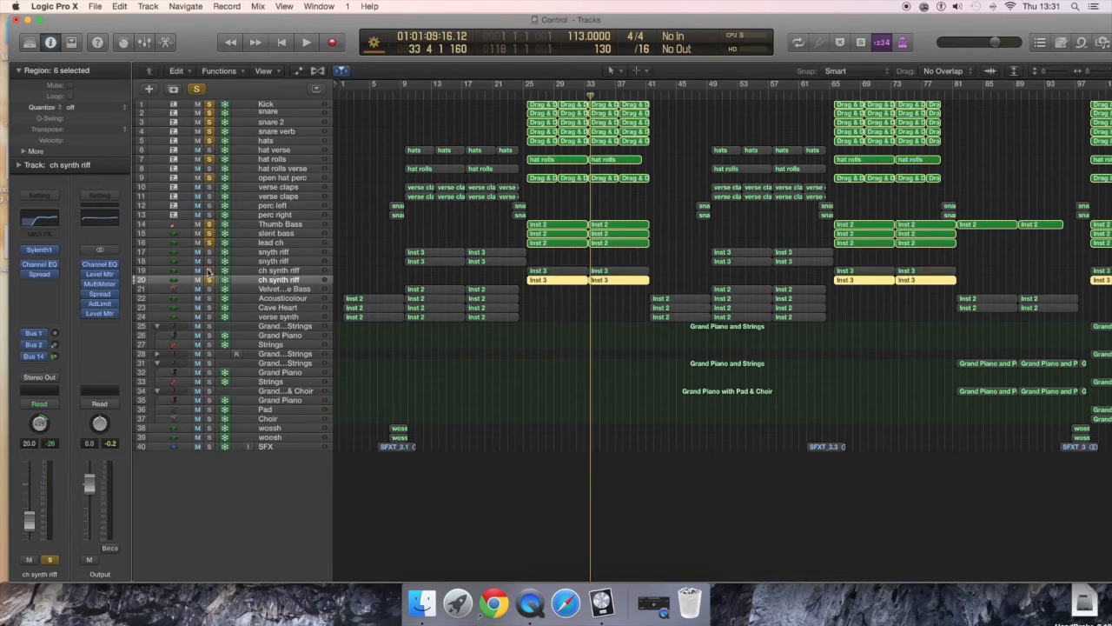
left_click(208, 272, "alt")
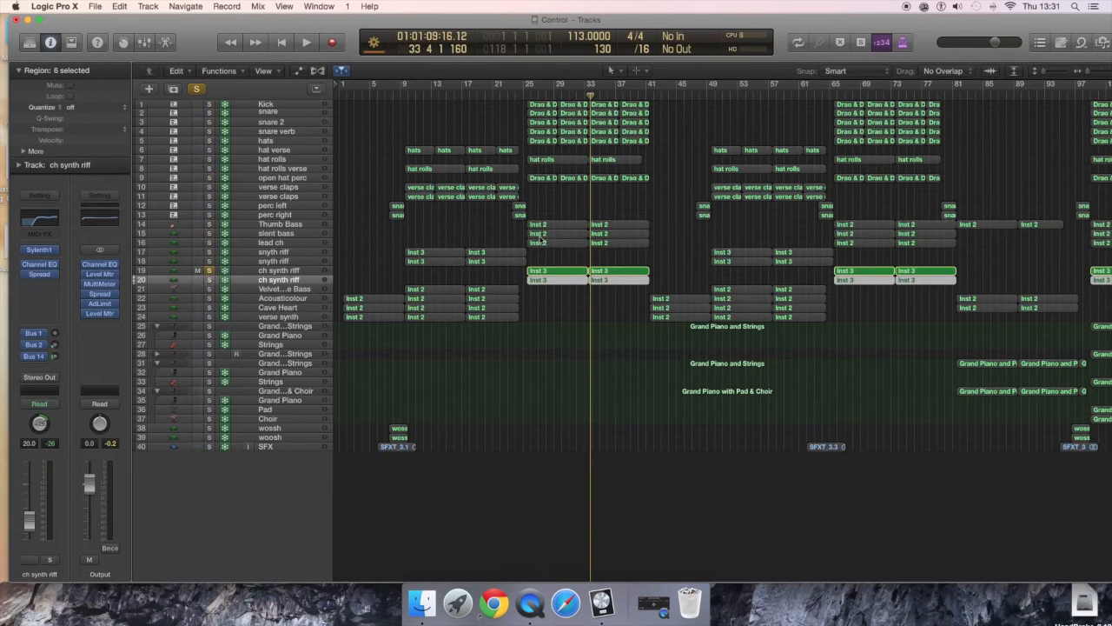
key("space")
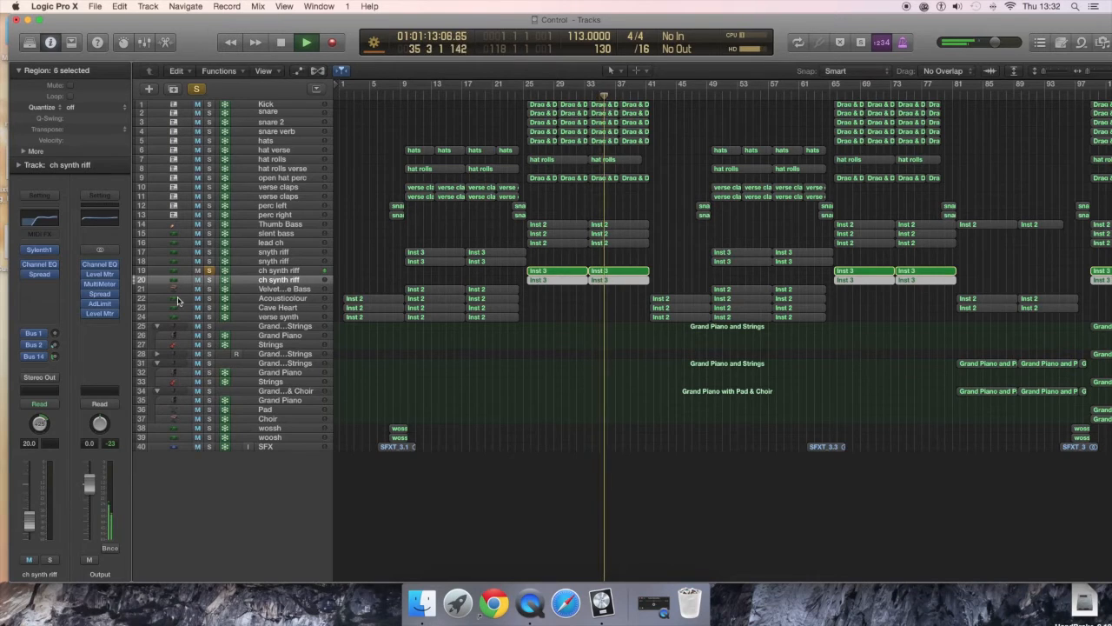
key("space")
Open the first ch synth riff track's second chorus region in the Piano Roll and switch to its first chorus region.
left_click(624, 271)
double_click(624, 271)
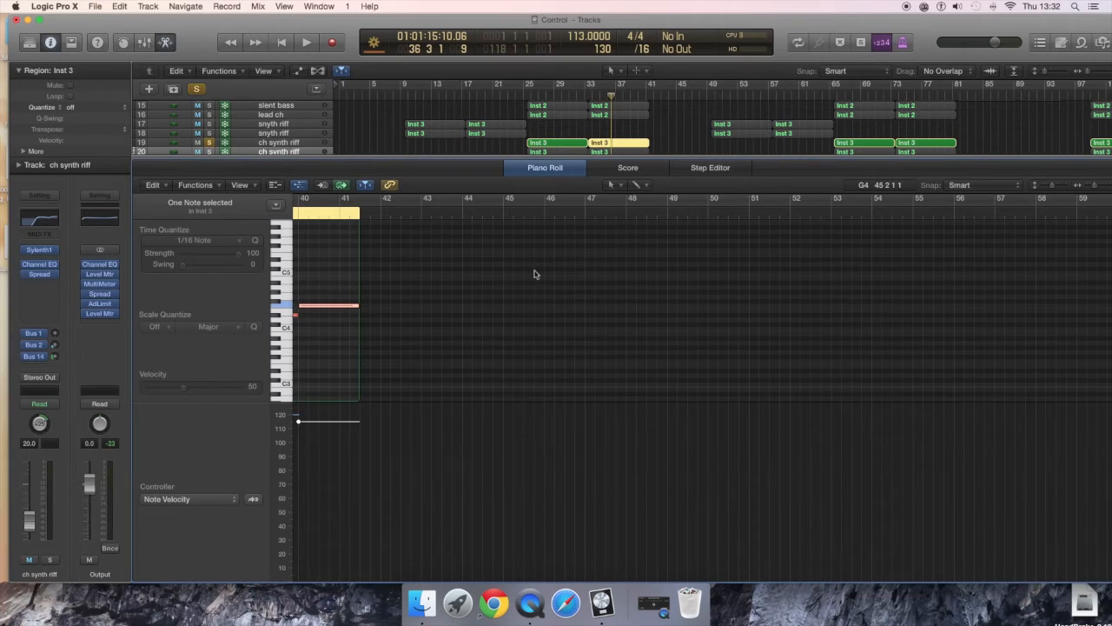
left_click(569, 142)
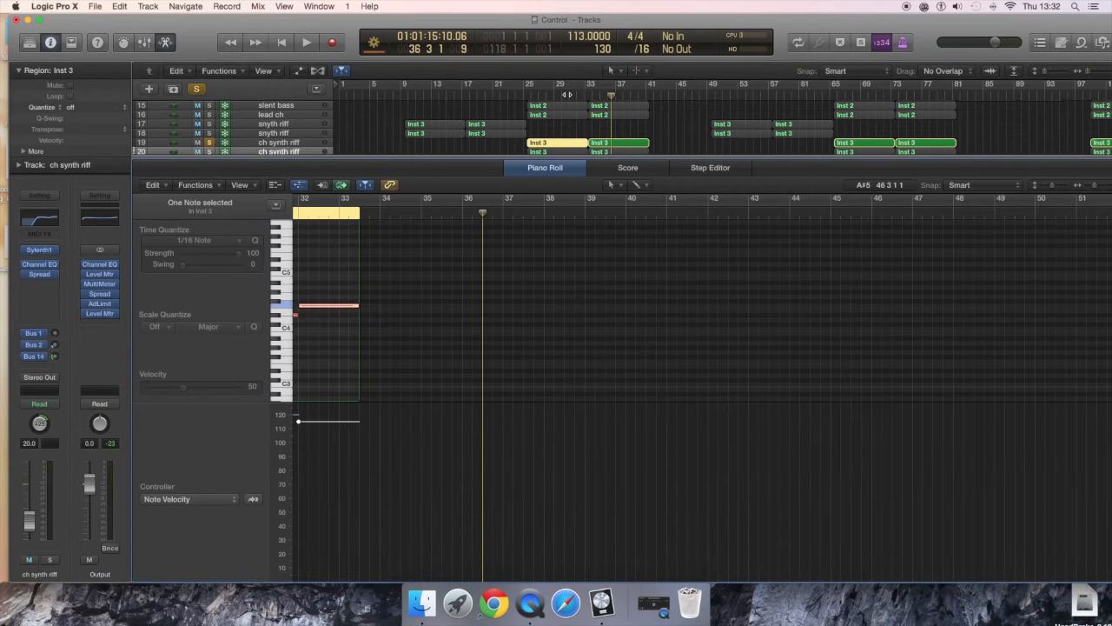
Move the playhead back to bar 25 to examine all notes of the first ch synth riff region in the Piano Roll.
left_click(568, 94)
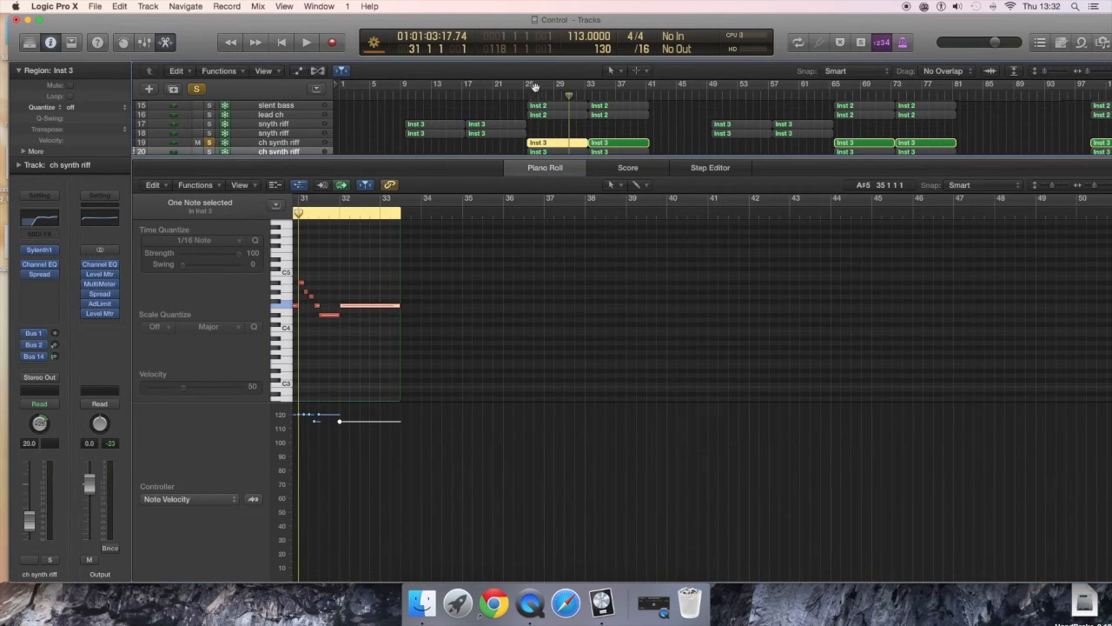
left_click(535, 88)
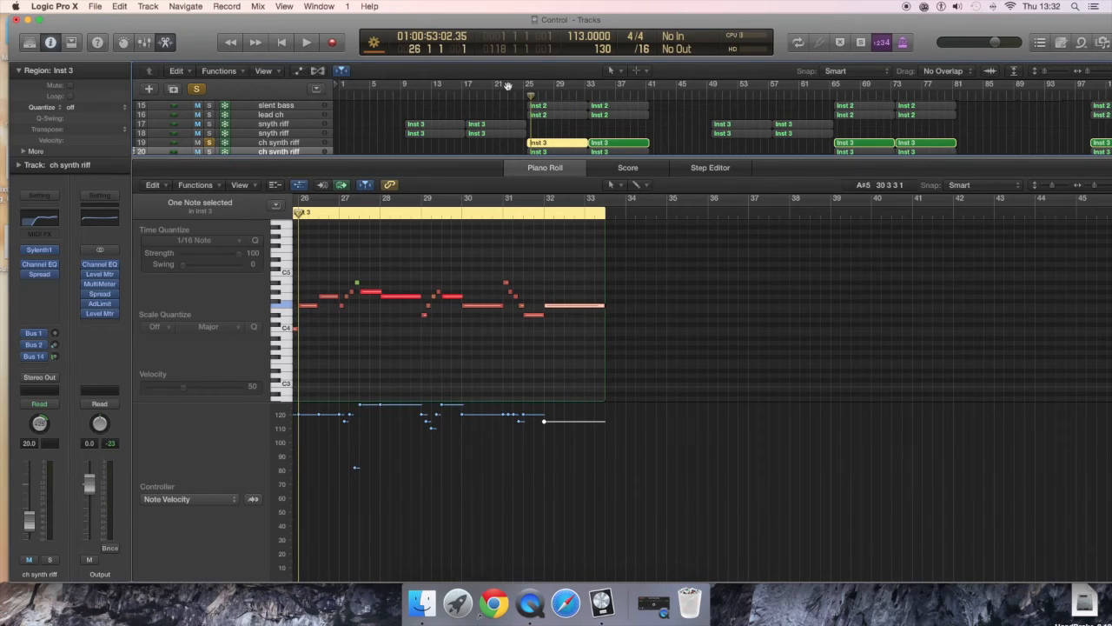
left_click(522, 88)
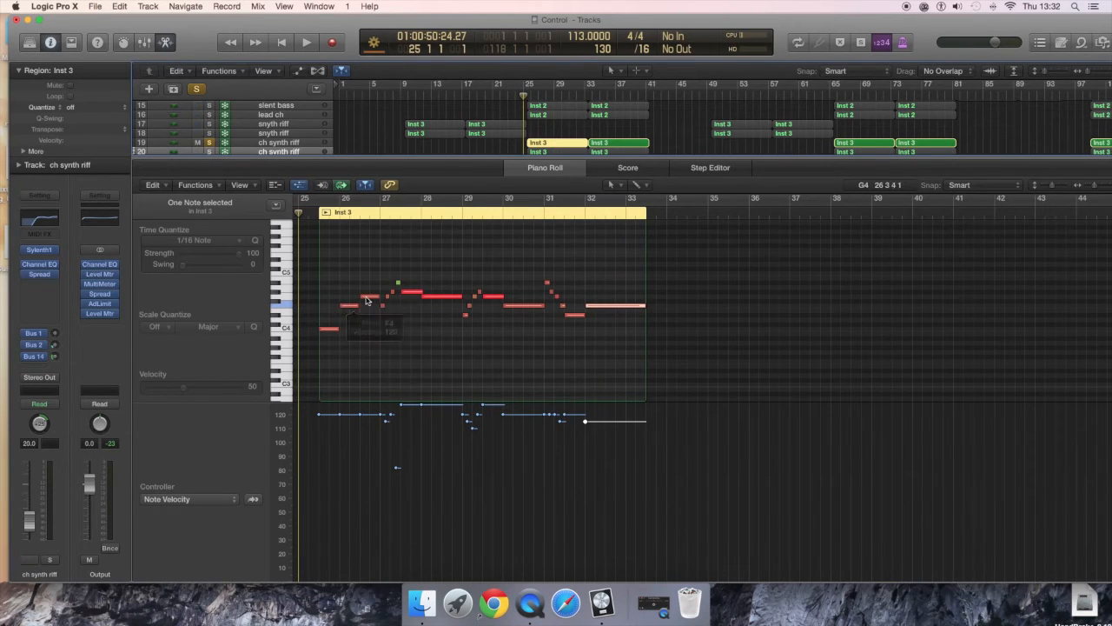
left_click(598, 306)
Compare the verse snyth riff region around bar 18 with the second ch synth riff track's first region in the Piano Roll.
left_click(493, 126)
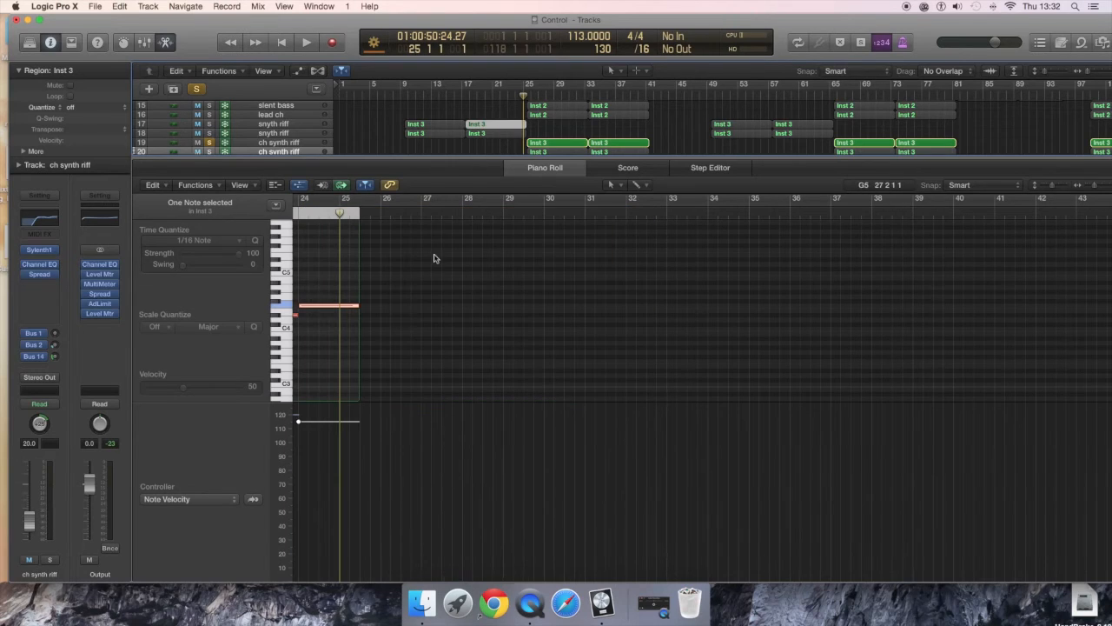
left_click(470, 97)
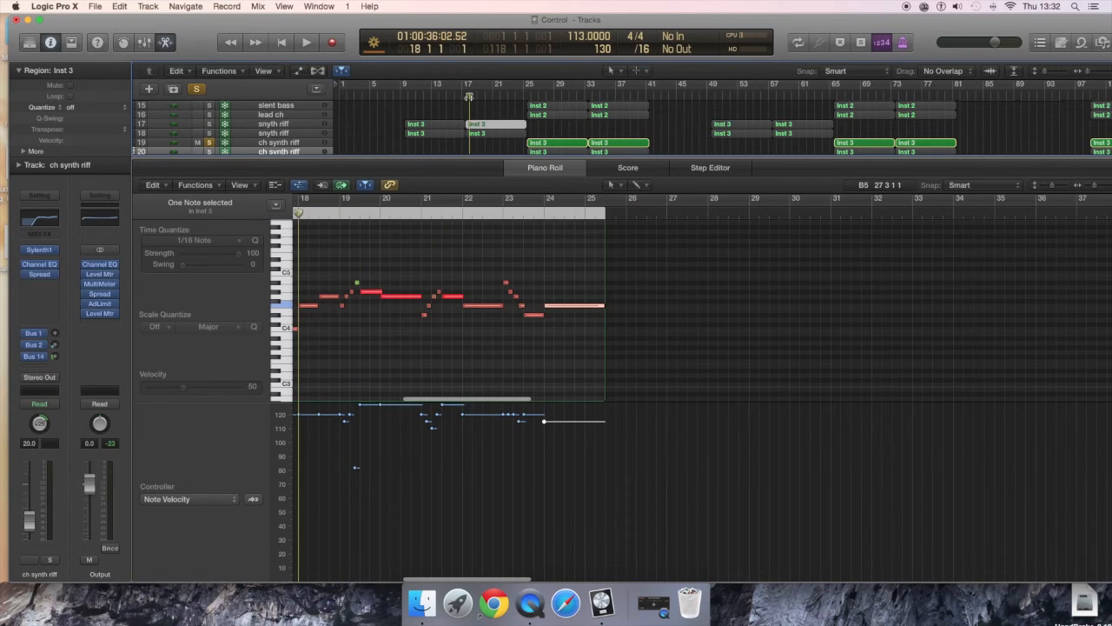
left_click(561, 152)
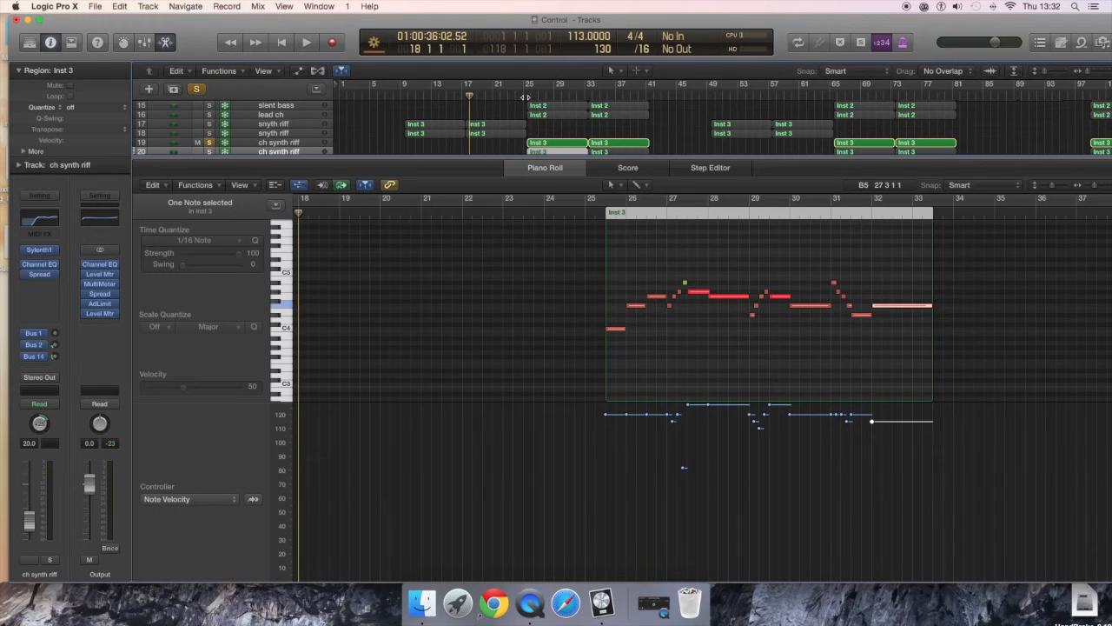
Show the mixer to examine the riff tracks' channel strips and hide it again.
key("x")
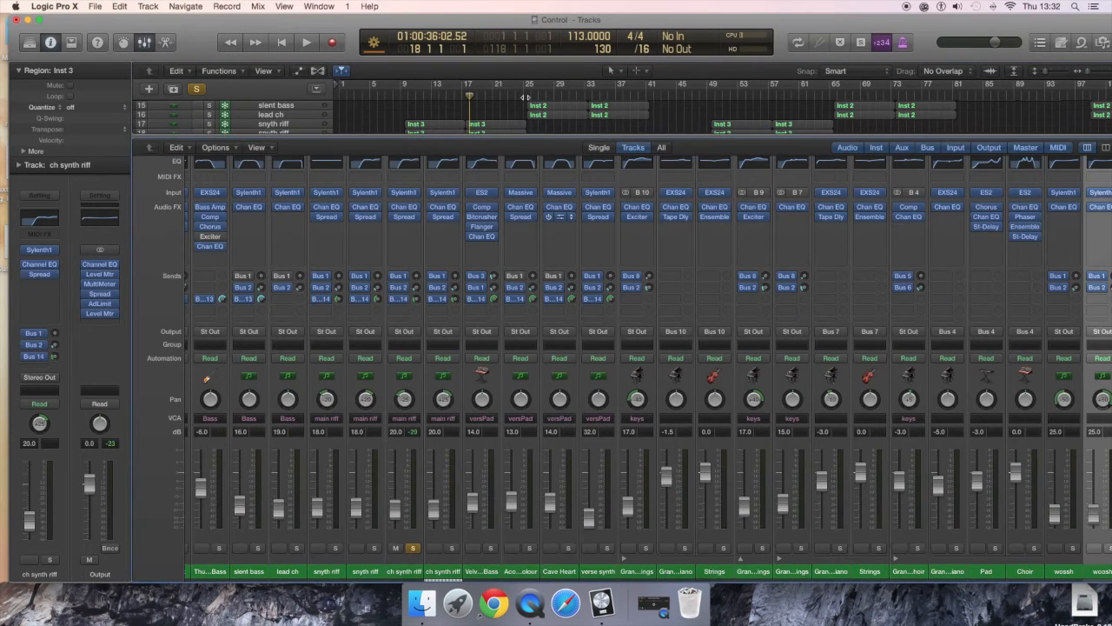
key("x")
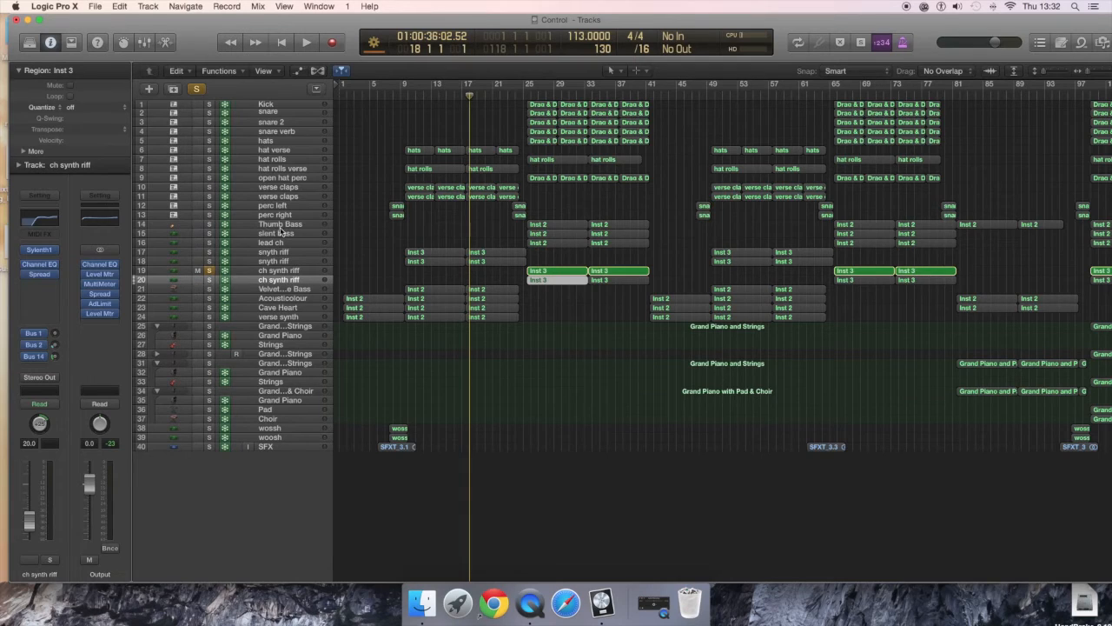
Solo the slent bass and Thumb Bass tracks instead of ch synth riff and play the chorus from bar 25.
left_click(209, 232)
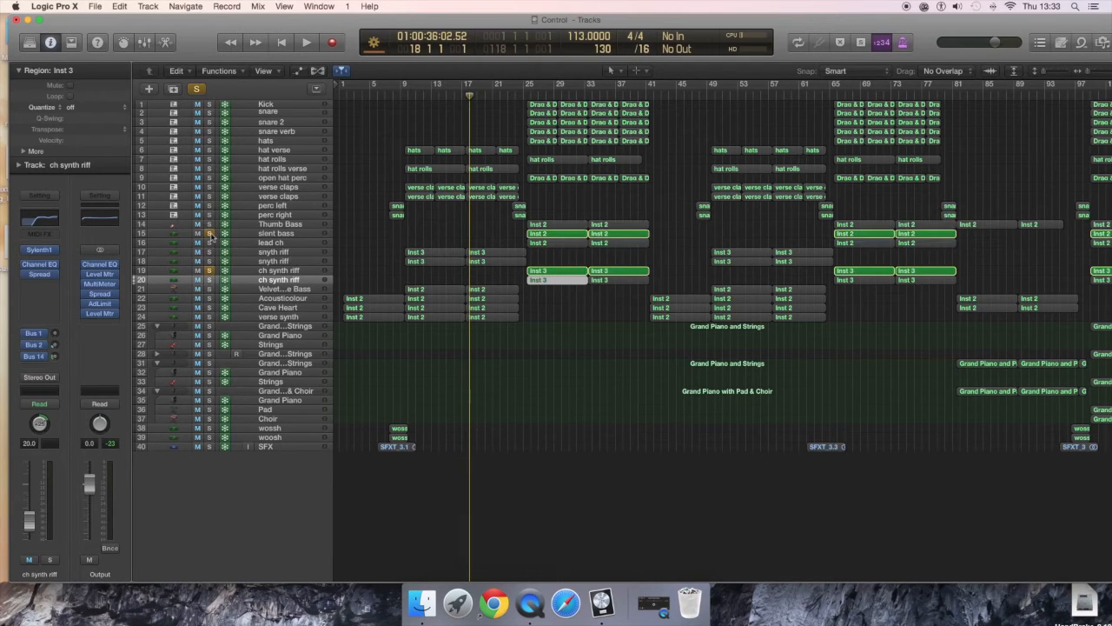
left_click(210, 270)
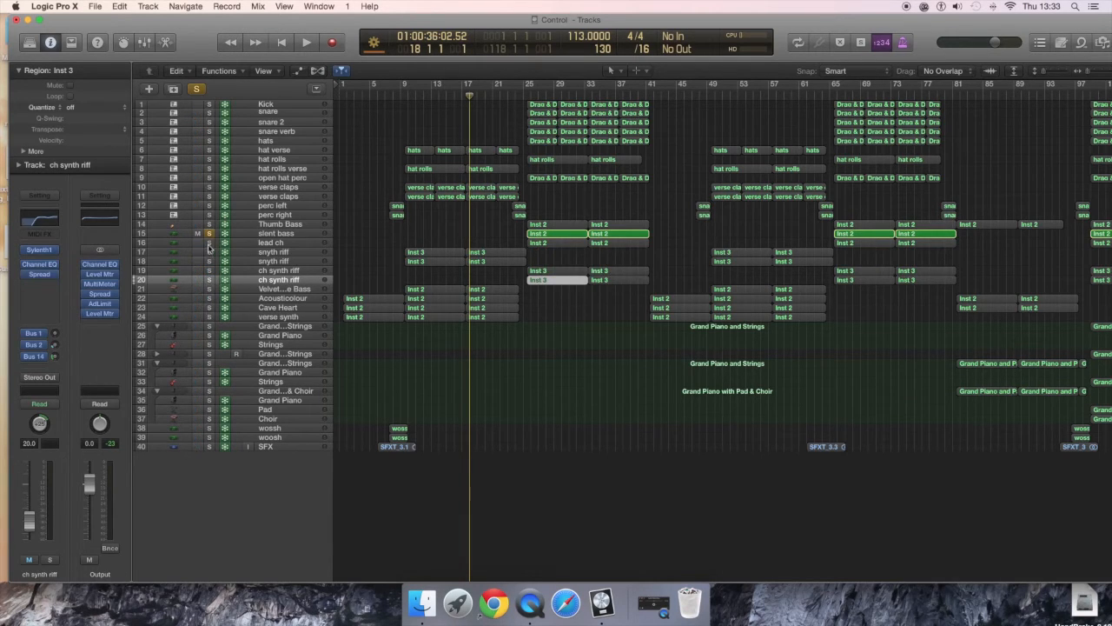
left_click(208, 225)
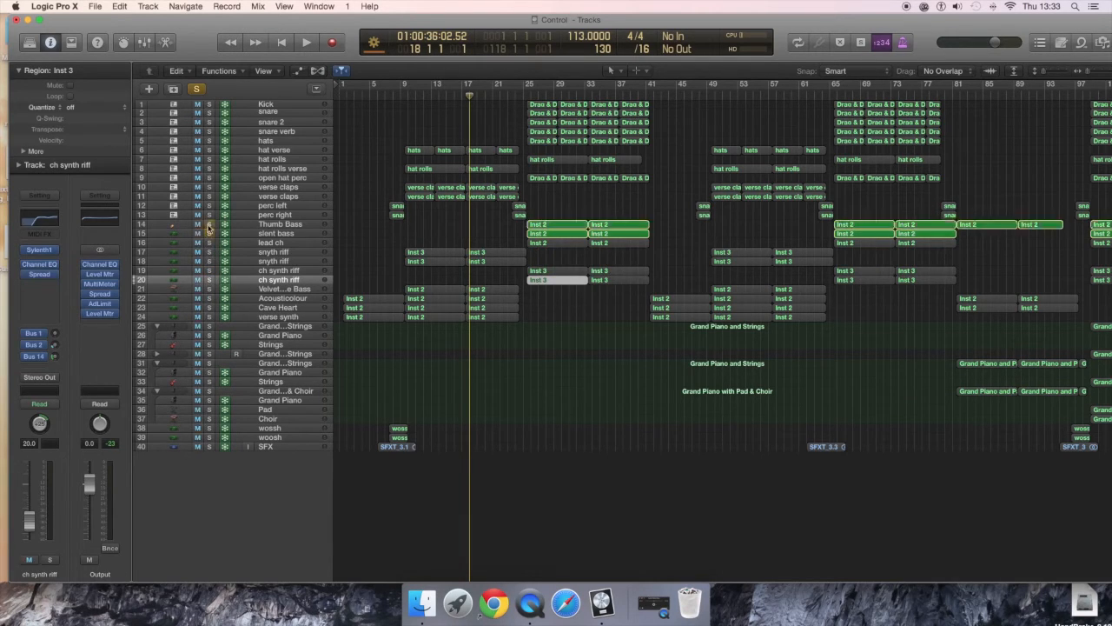
left_click(304, 228)
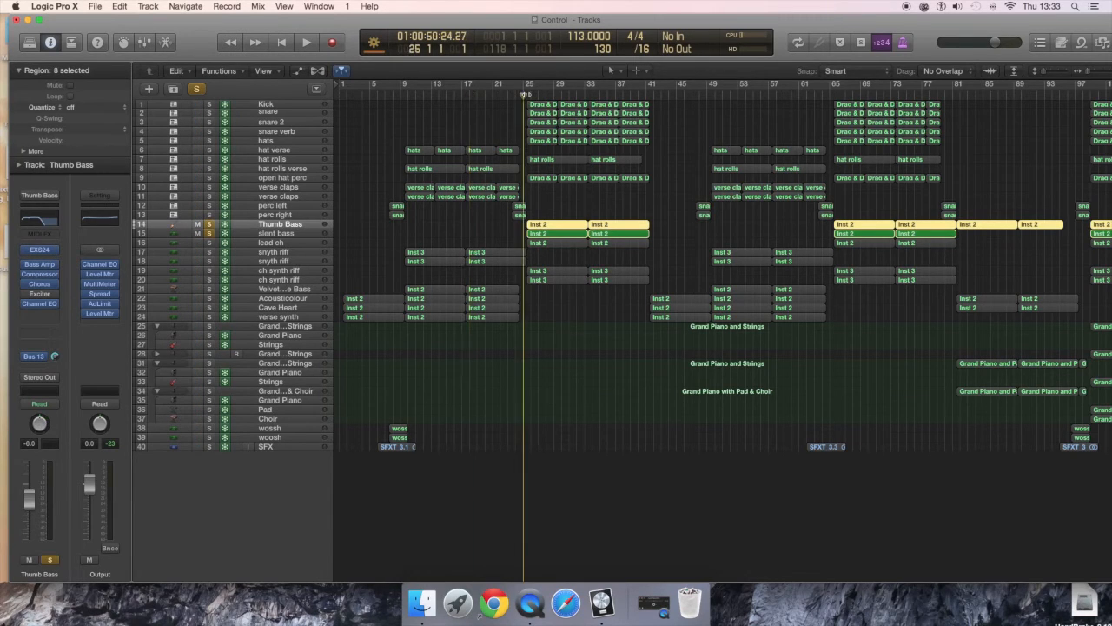
double_click(526, 93)
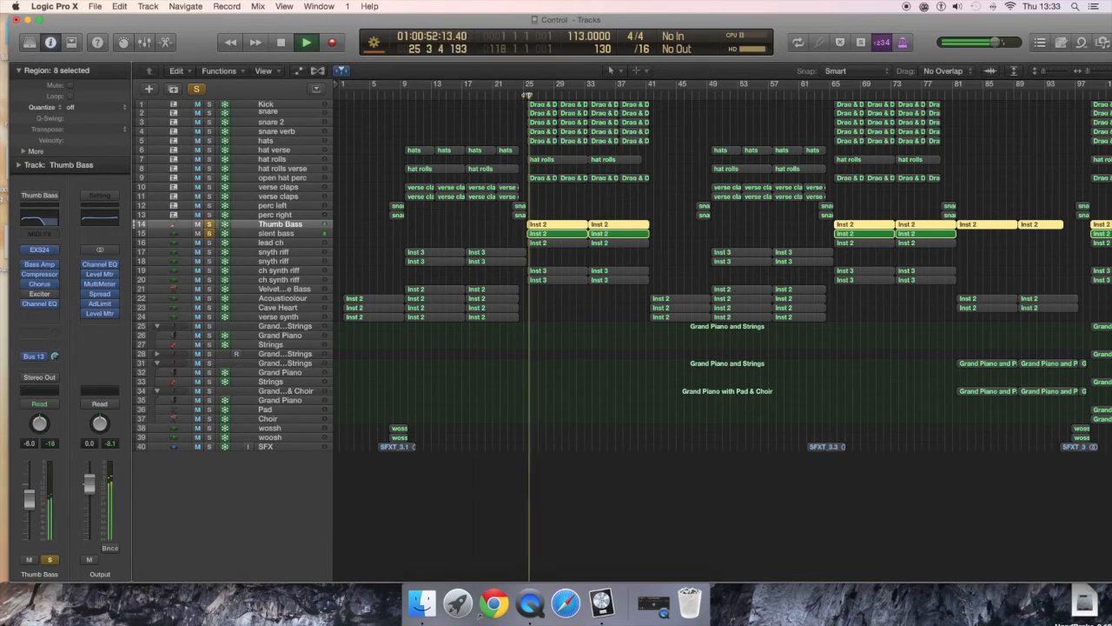
Listen to Thumb Bass alone and stop, and play only the slent bass track soloed before stopping again.
left_click(208, 233)
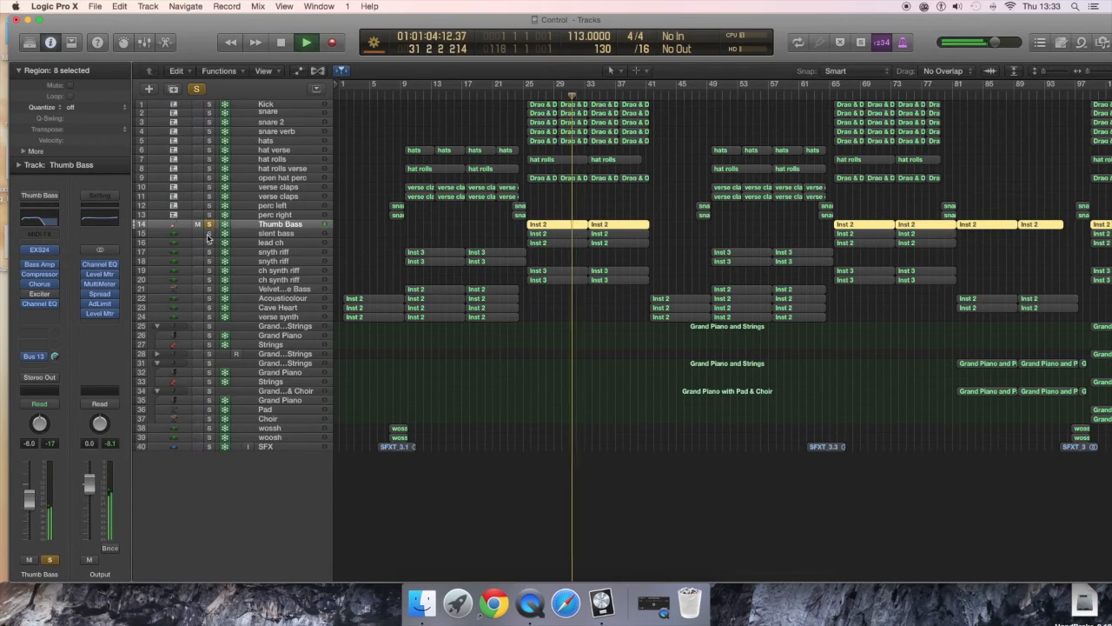
key("space")
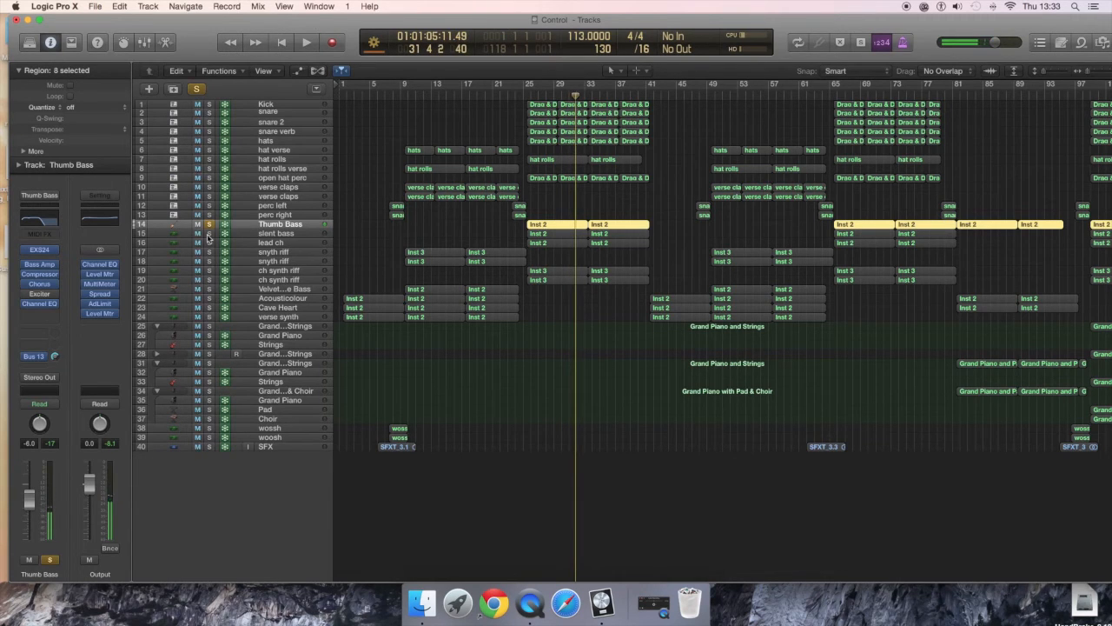
left_click(207, 234)
left_click(208, 225)
key("space")
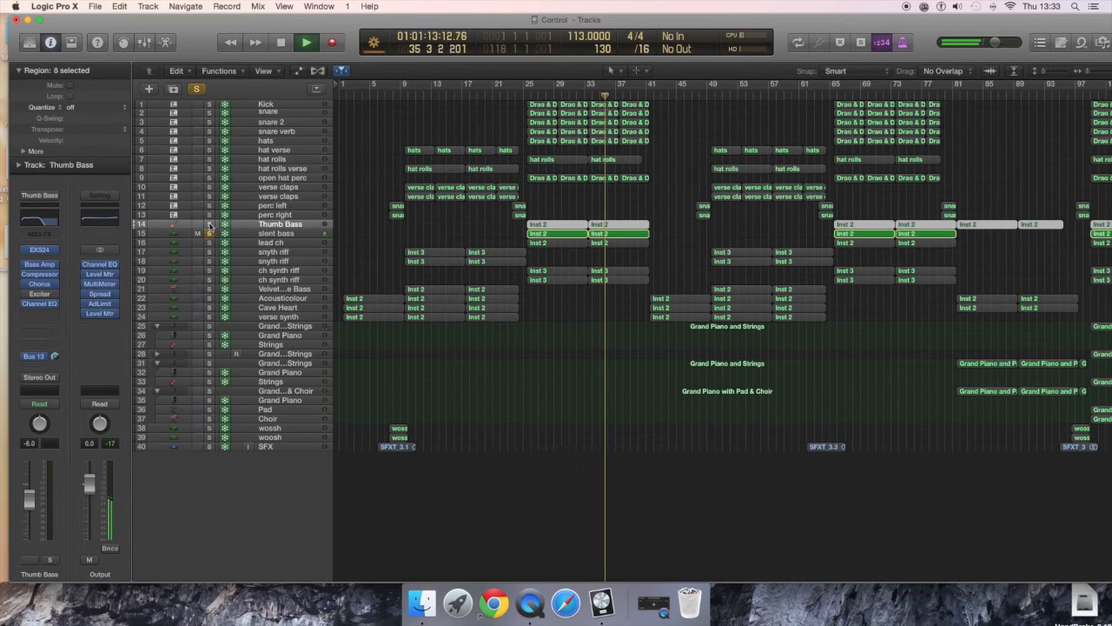
key("space")
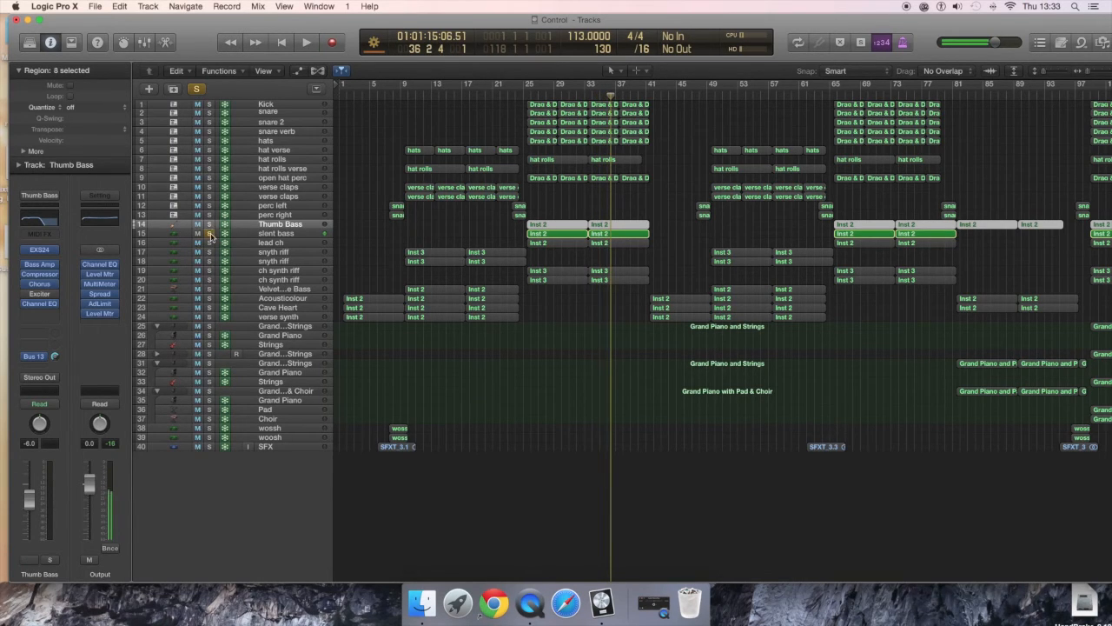
Solo only the lead ch track, play it briefly, stop and clear the solo.
left_click(208, 244)
left_click(210, 234)
key("space")
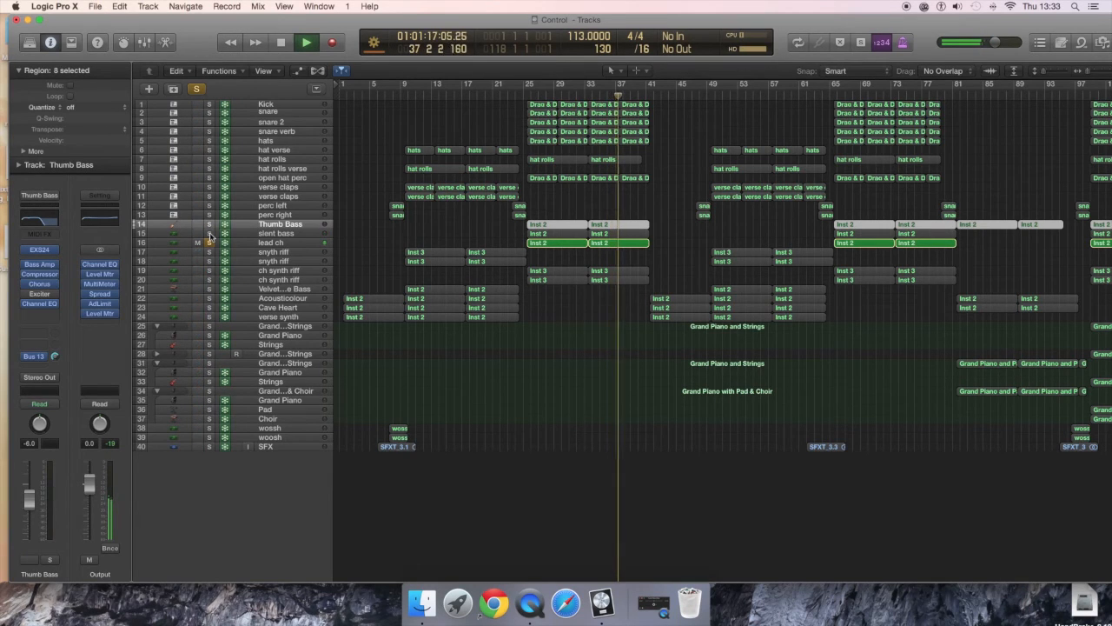
key("space")
left_click(208, 242)
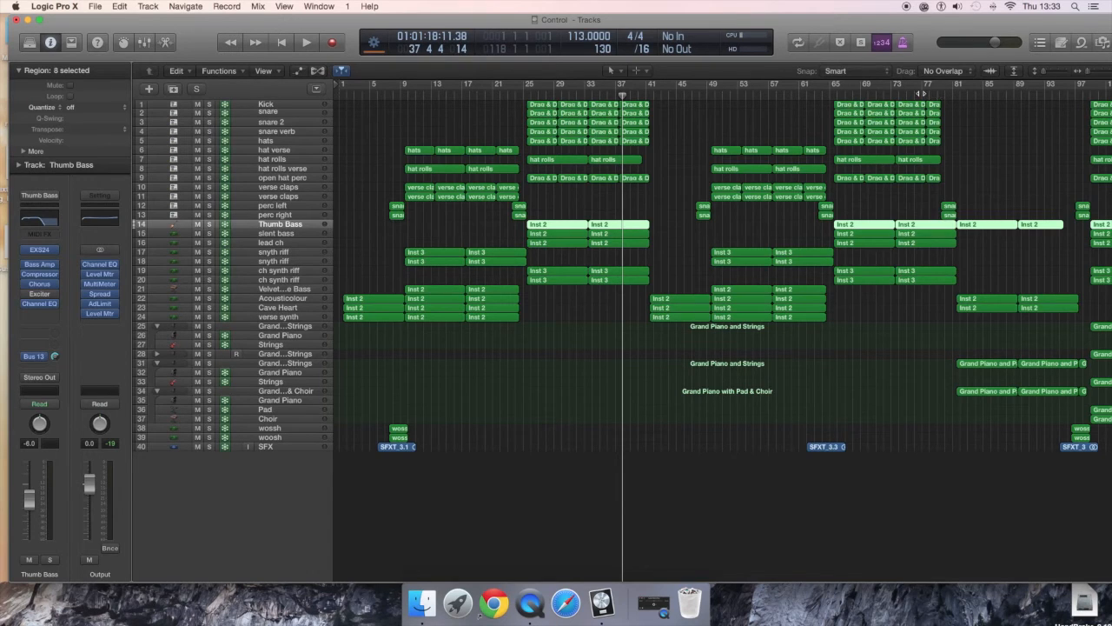
Play the full arrangement from around bar 77 into the section that starts at bar 81 and stop.
left_click(923, 92)
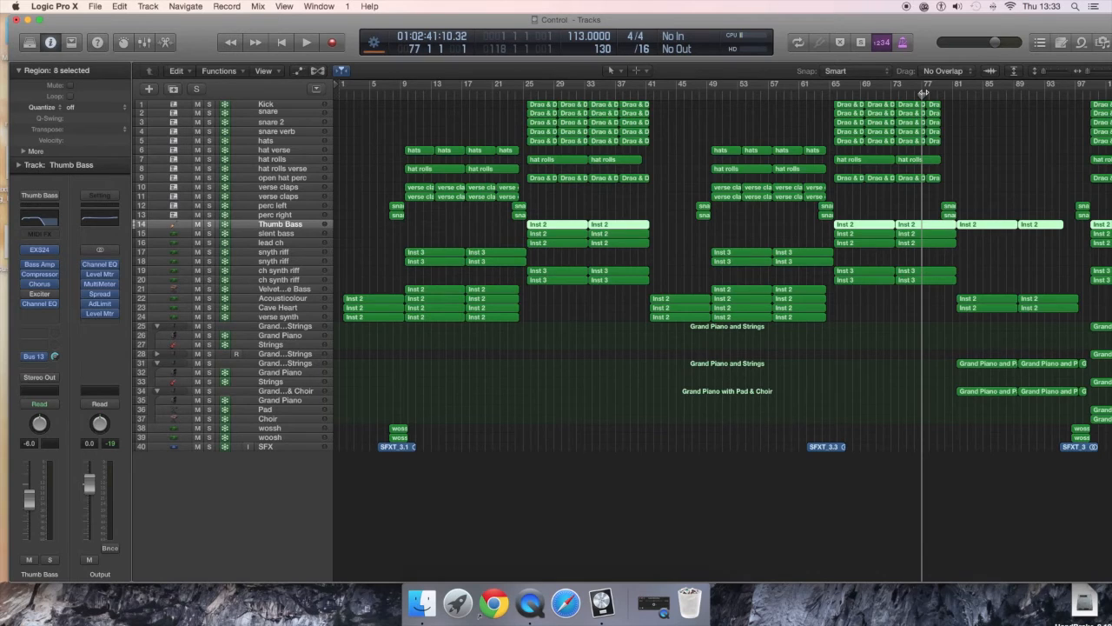
key("space")
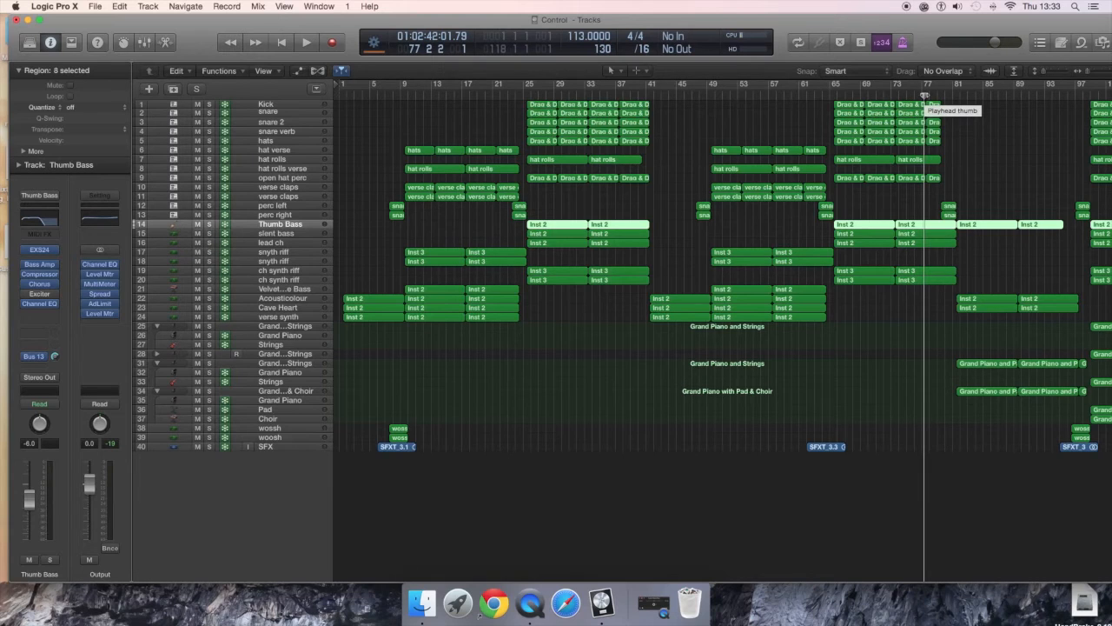
double_click(931, 94)
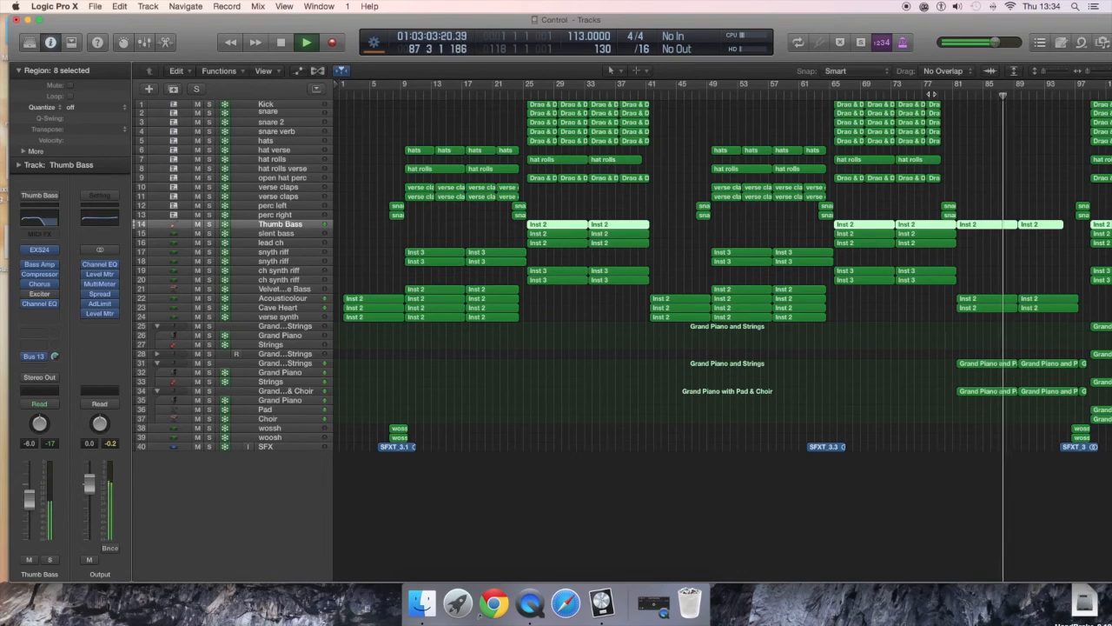
key("space")
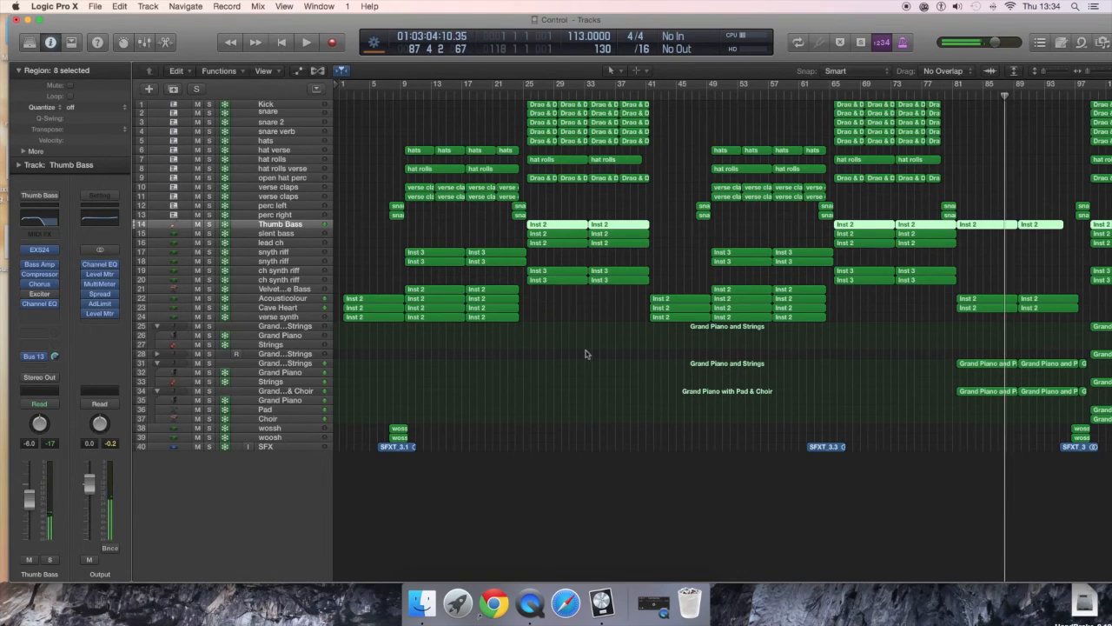
Solo the lower piano, strings and choir stacks along with their Grand Piano and Strings tracks.
left_click(208, 400)
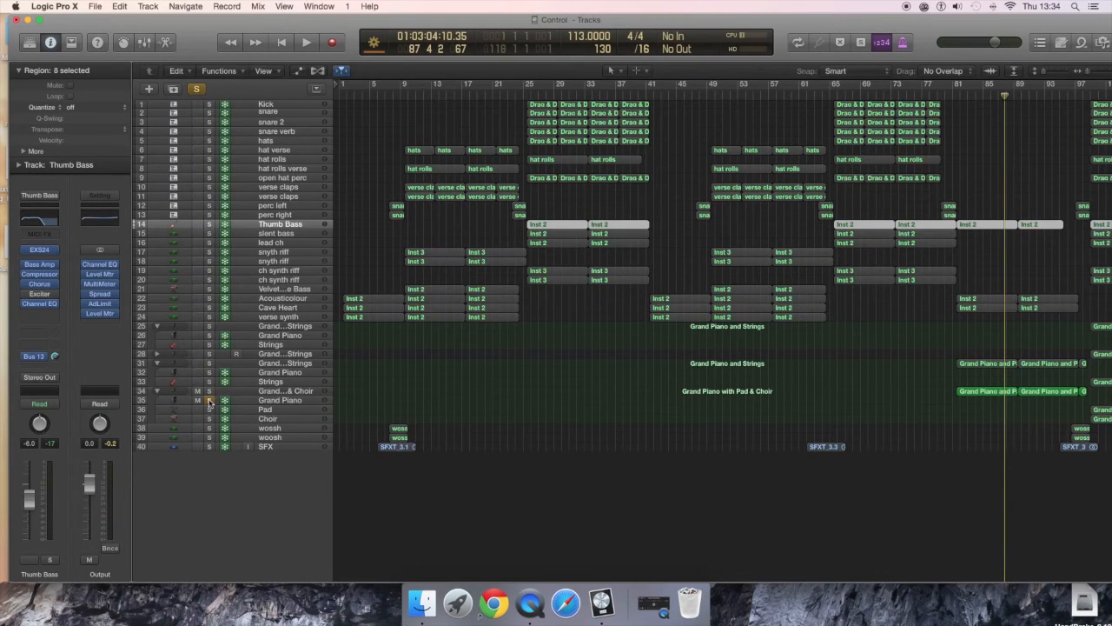
left_click(210, 392)
left_click(208, 381)
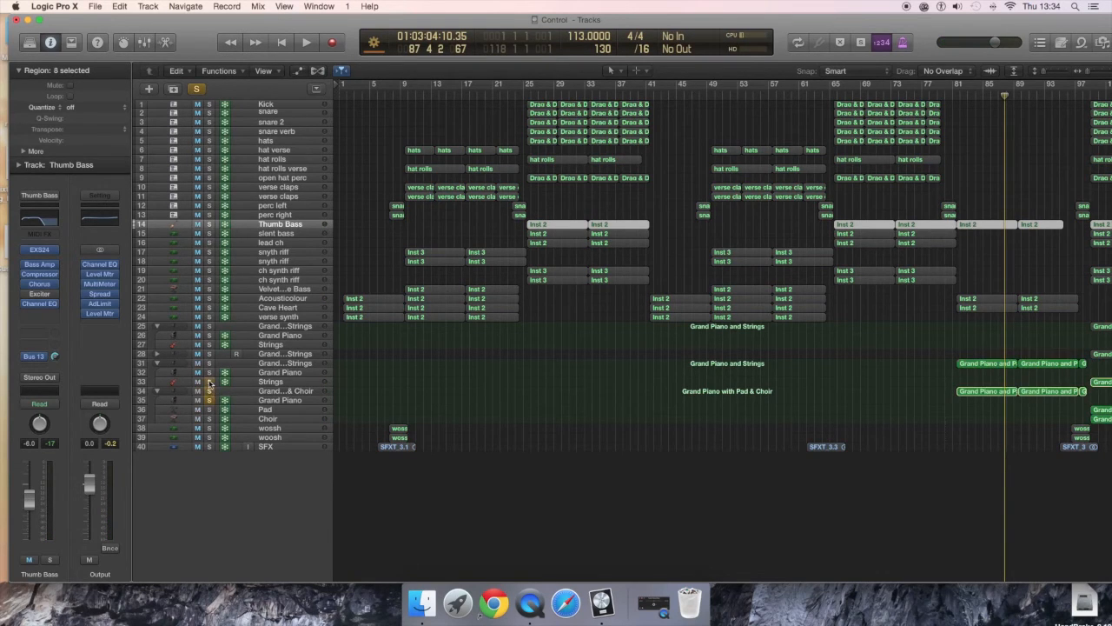
left_click(209, 365)
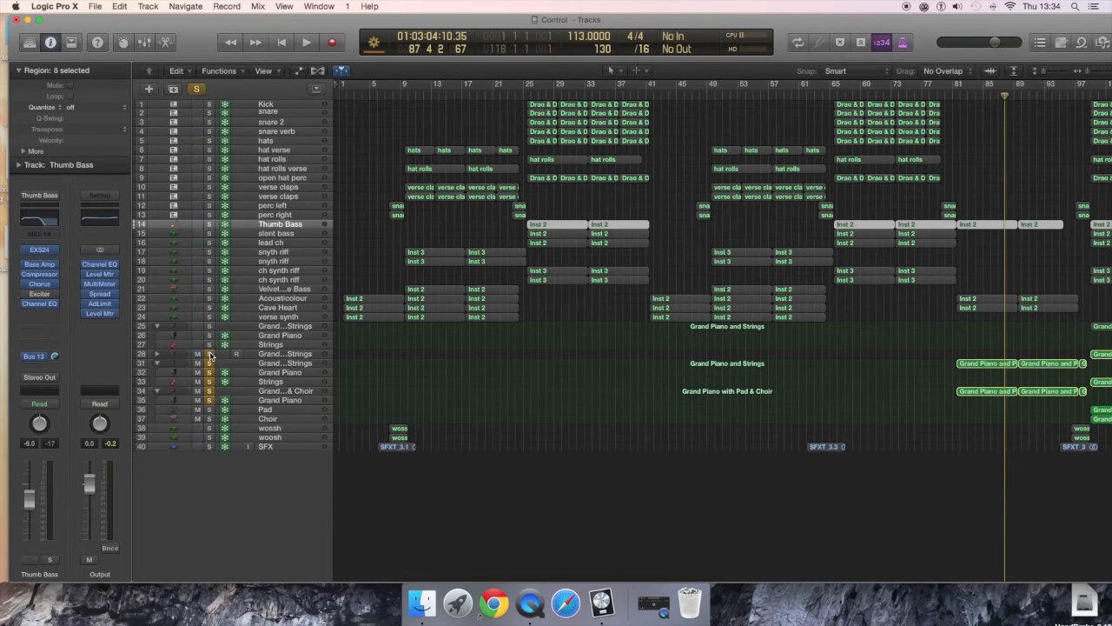
Collapse and re-expand the lower Grand Piano and Strings stack and the Pad & Choir stack to examine their tracks.
left_click(156, 363)
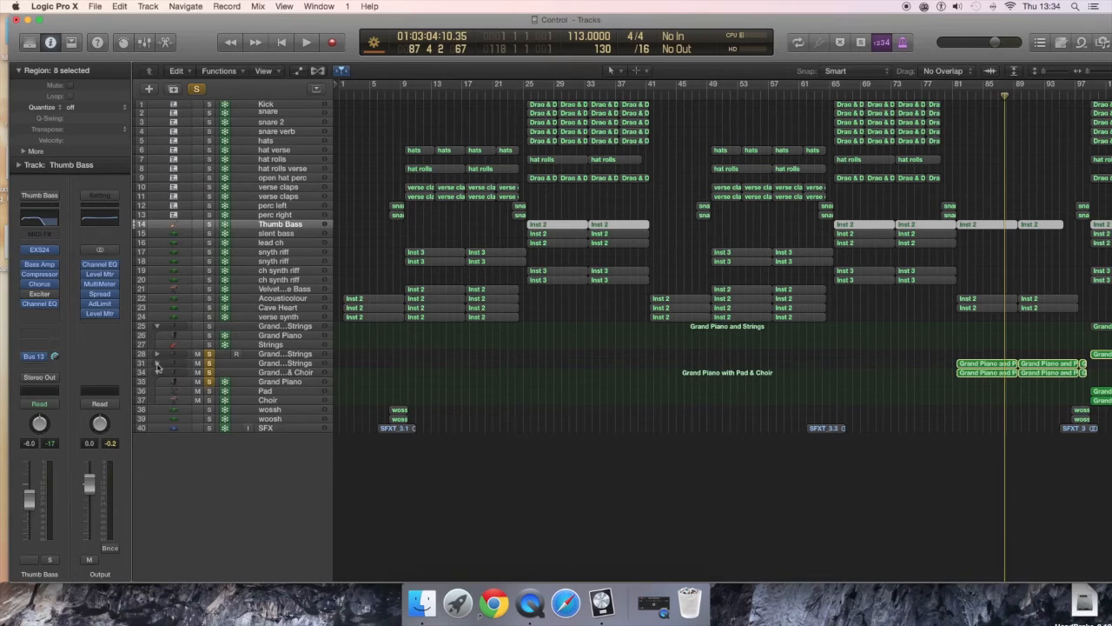
left_click(156, 363)
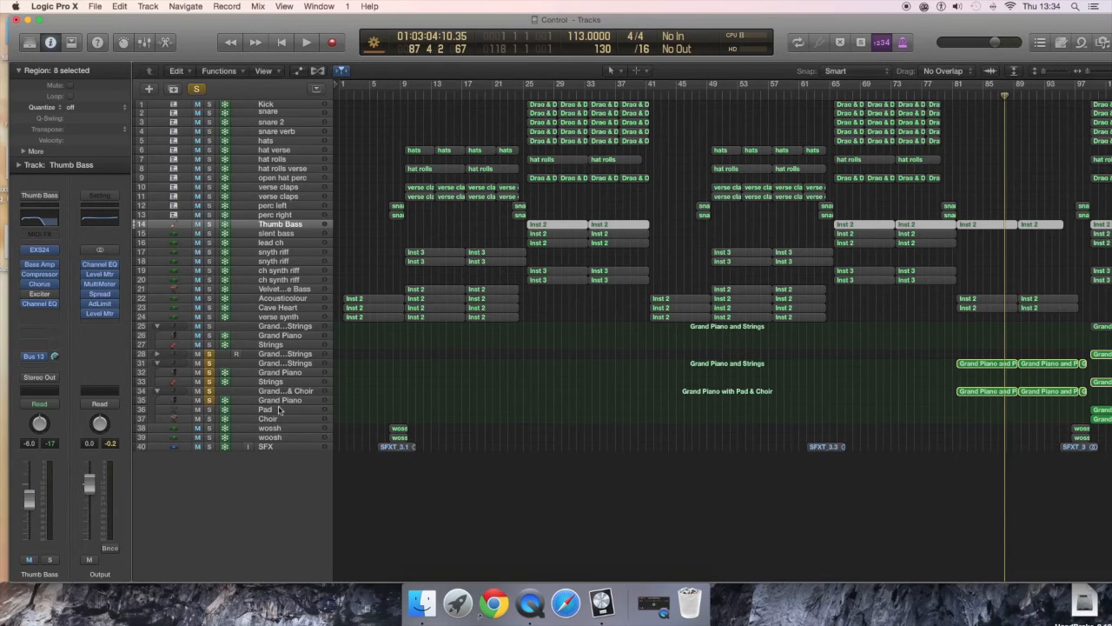
left_click(158, 391)
left_click(158, 391)
Add the topmost Grand Piano and Strings stack to the solos and play from around bar 81.
left_click(209, 327)
left_click(953, 94)
key("space")
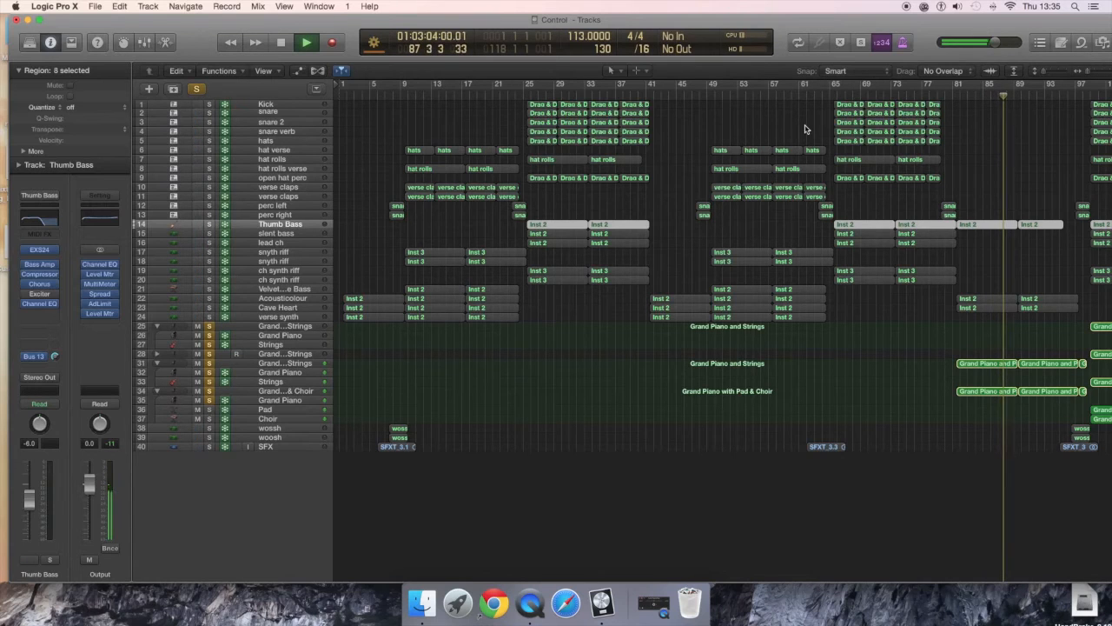
Shift the project window and widen it to show the arrangement through bar 113 during playback.
left_click_drag(1008, 20, 900, 20)
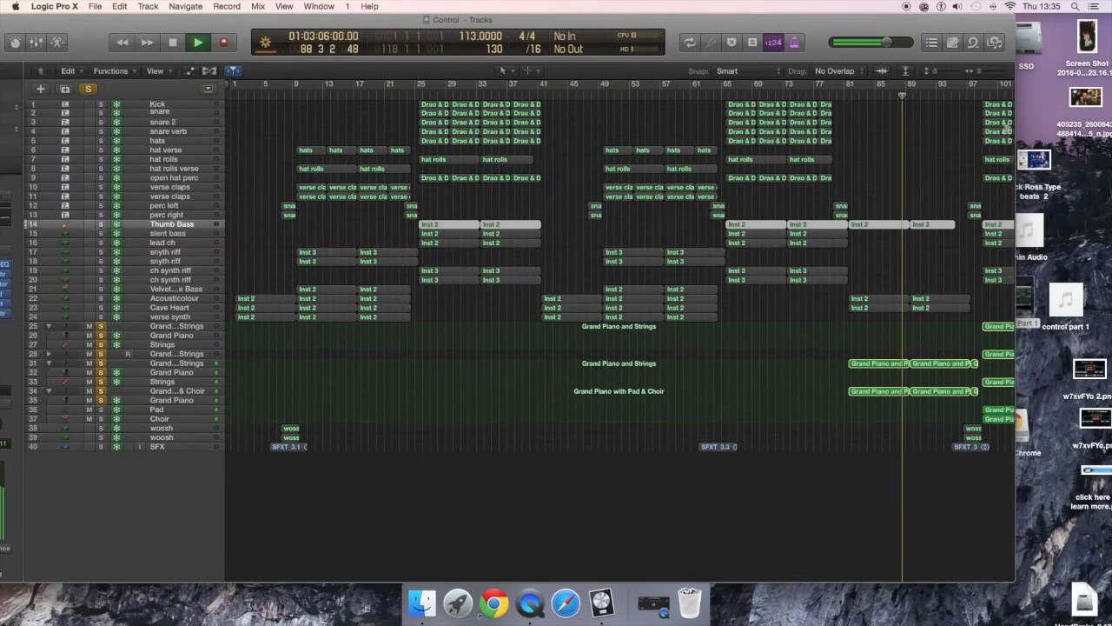
left_click_drag(1013, 130, 1110, 150)
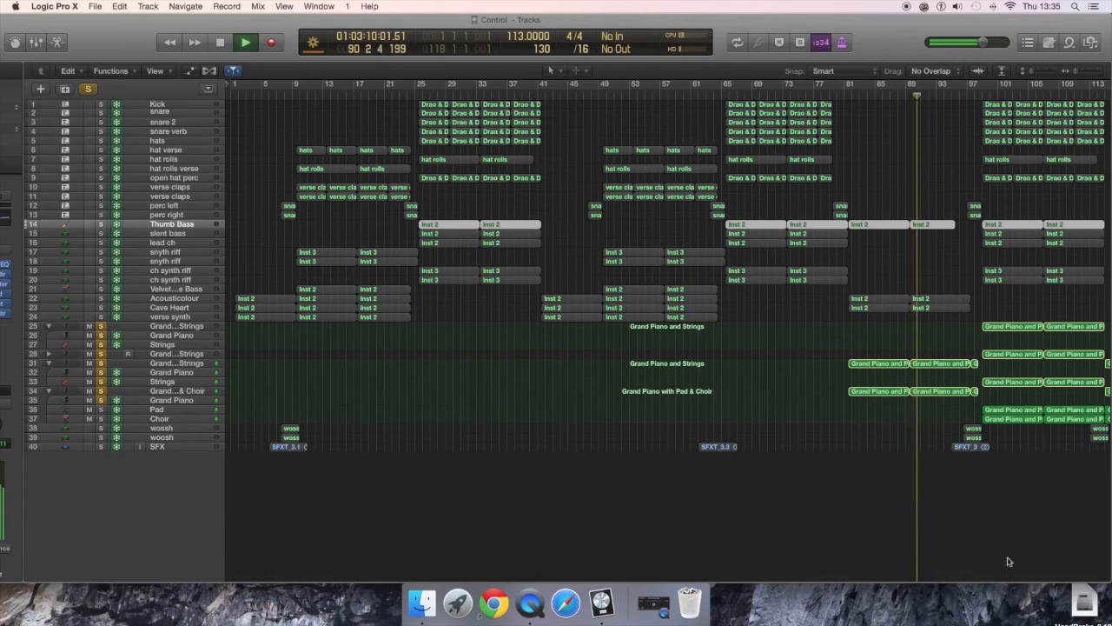
left_click_drag(1110, 322, 1087, 323)
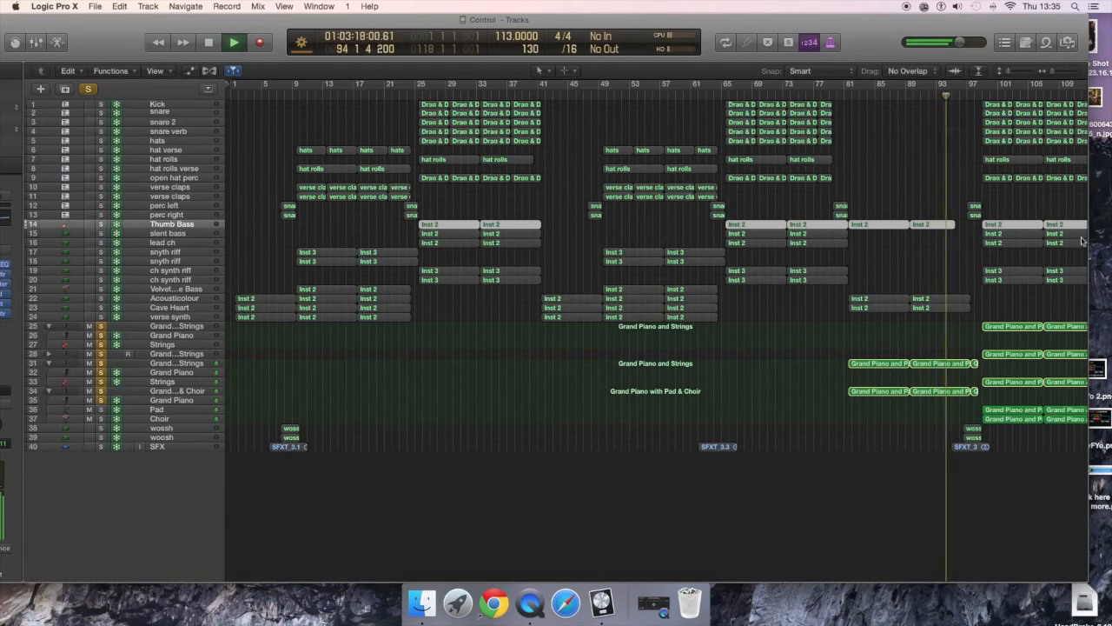
left_click_drag(1089, 246, 1110, 248)
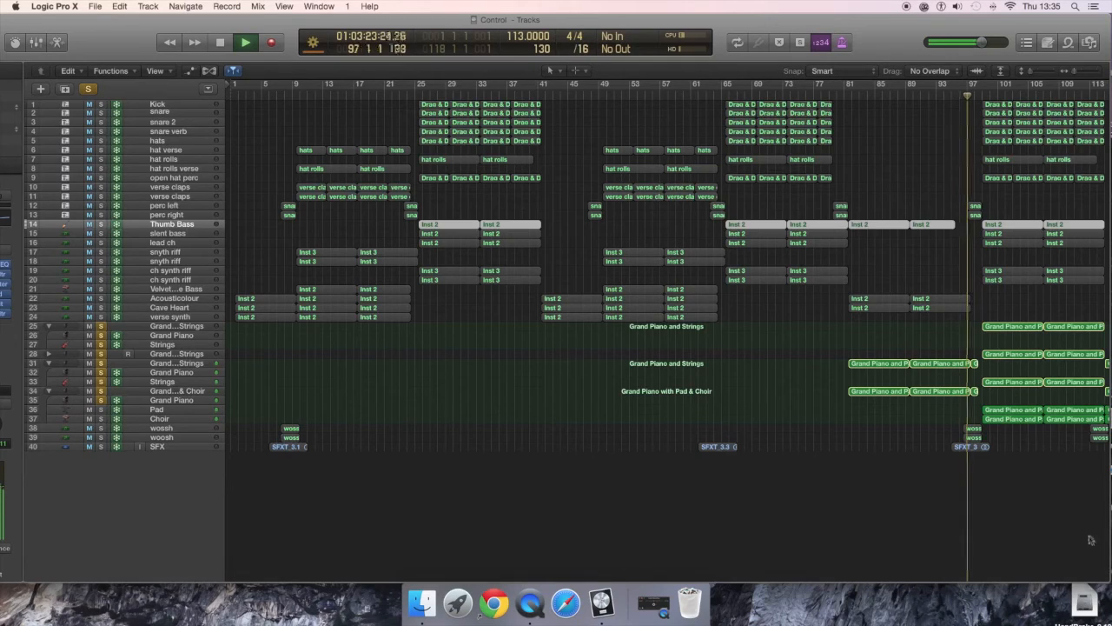
Clear the region selection, select the first Thumb Bass region and turn on cycle mode during playback.
left_click(1090, 539)
key("Right")
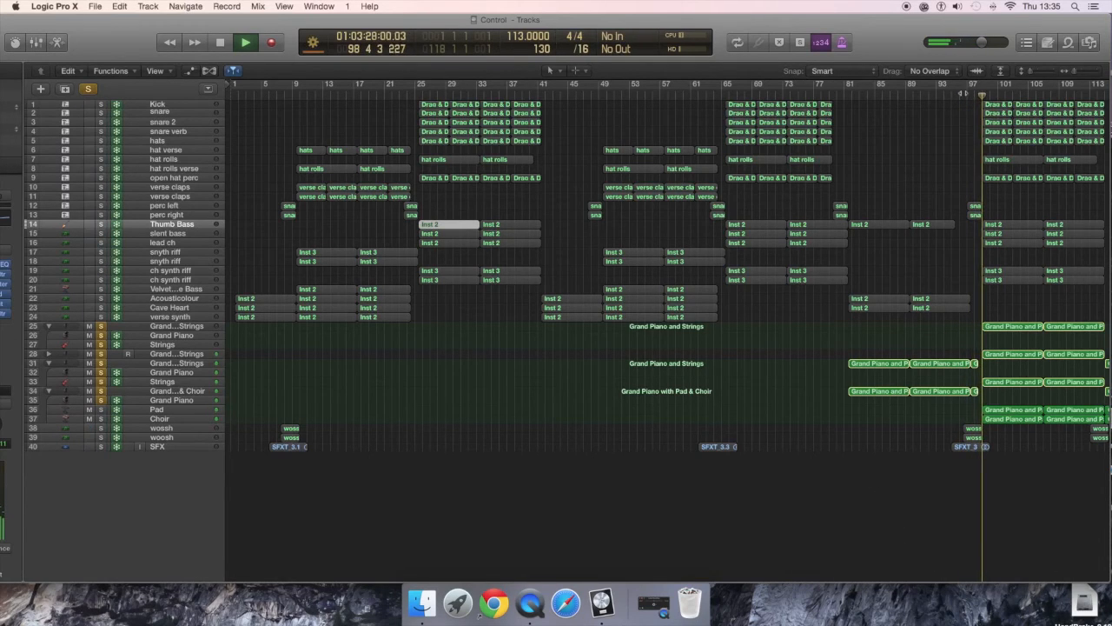
left_click(963, 87)
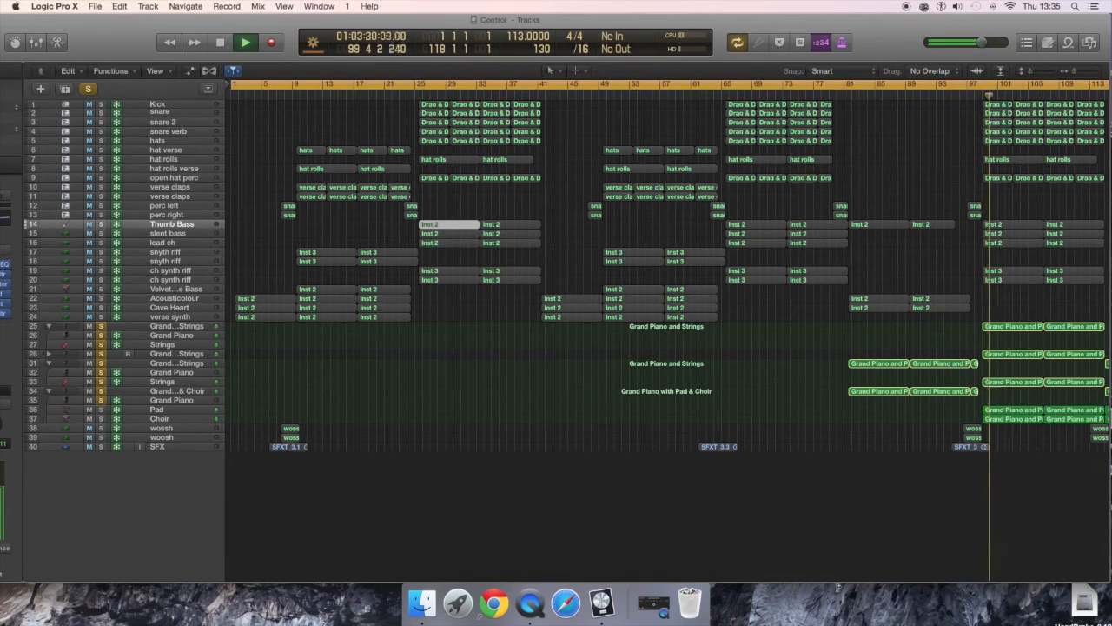
Stop playback and add the wossh, woosh and SFX tracks to the solos.
key("space")
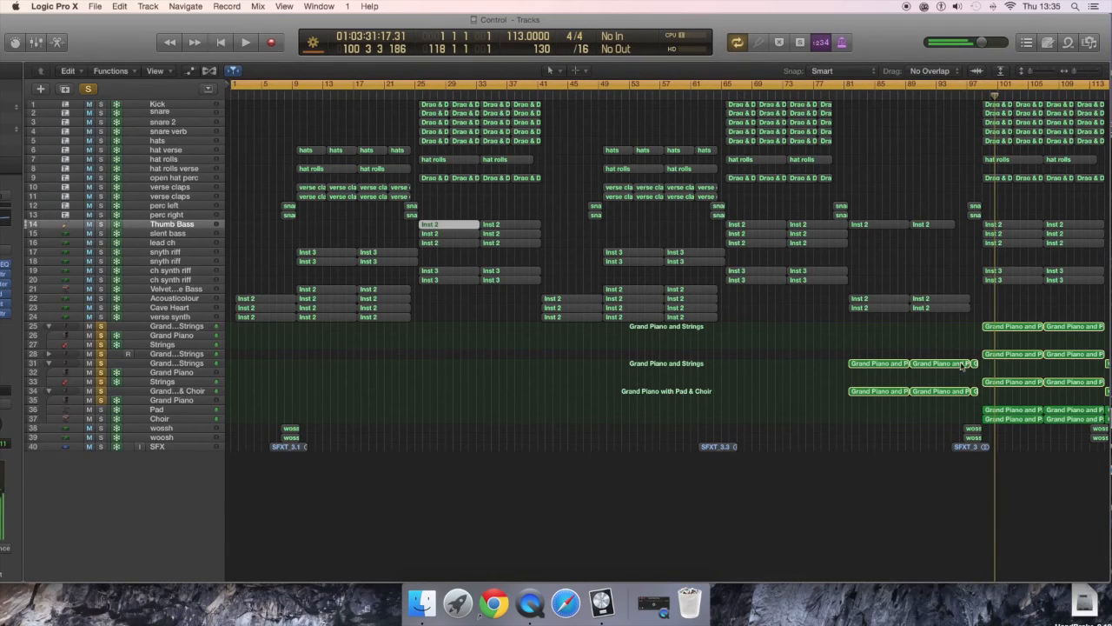
mouse_move(115, 424)
left_click_drag(101, 428, 100, 410)
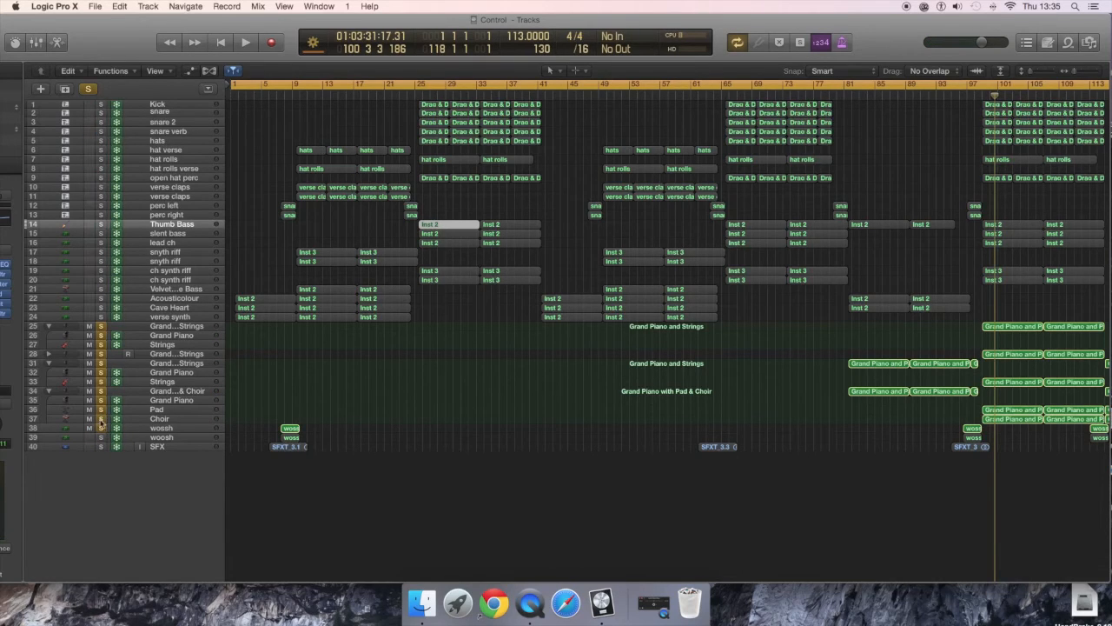
left_click_drag(102, 437, 104, 447)
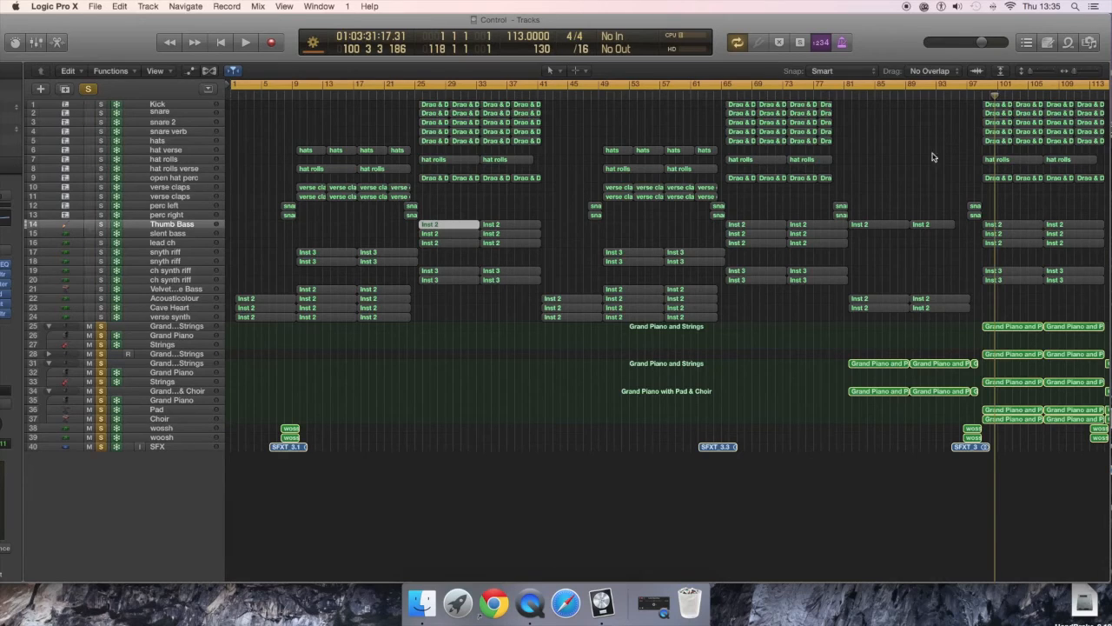
Inspect the lower Grand Piano and Strings stack's region at bar 81 in the Piano Roll, and view the mixer channels before closing it.
left_click(876, 366)
double_click(876, 366)
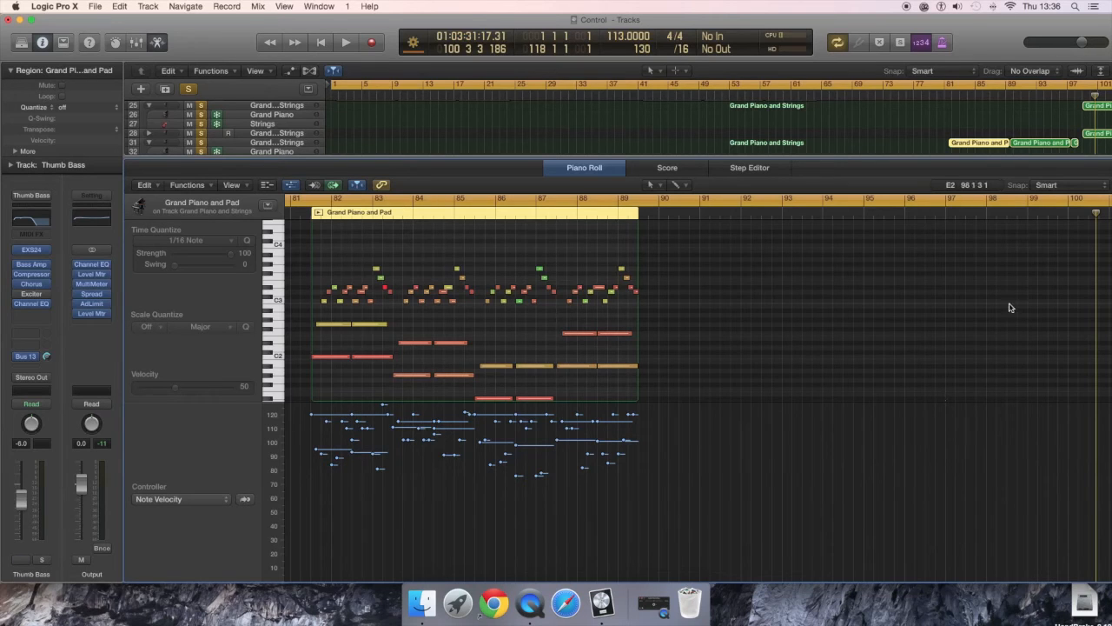
key("x")
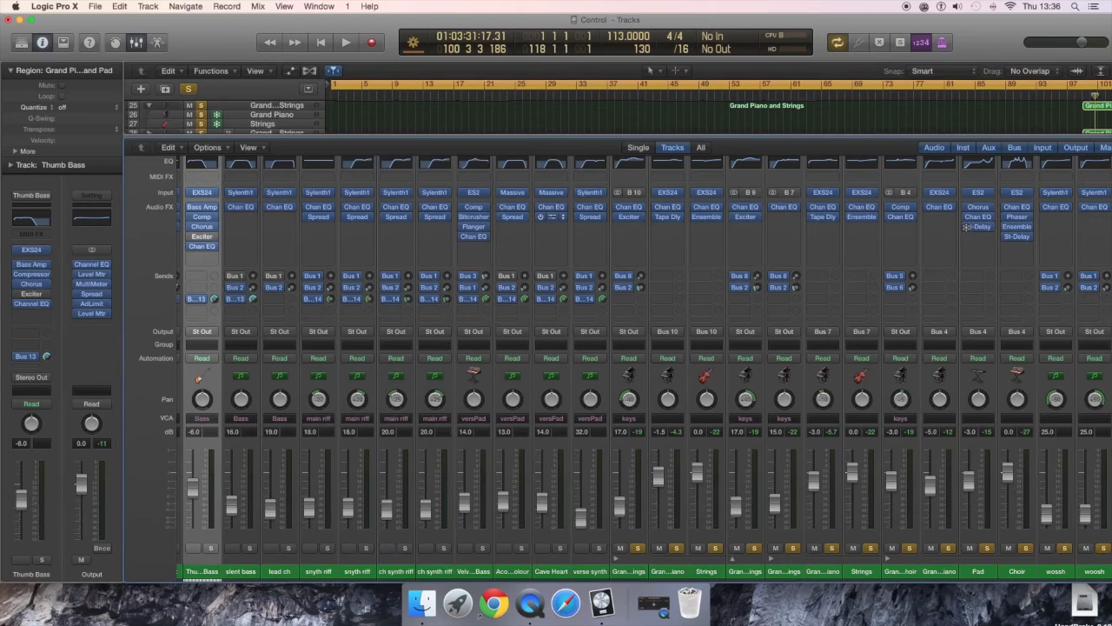
key("x")
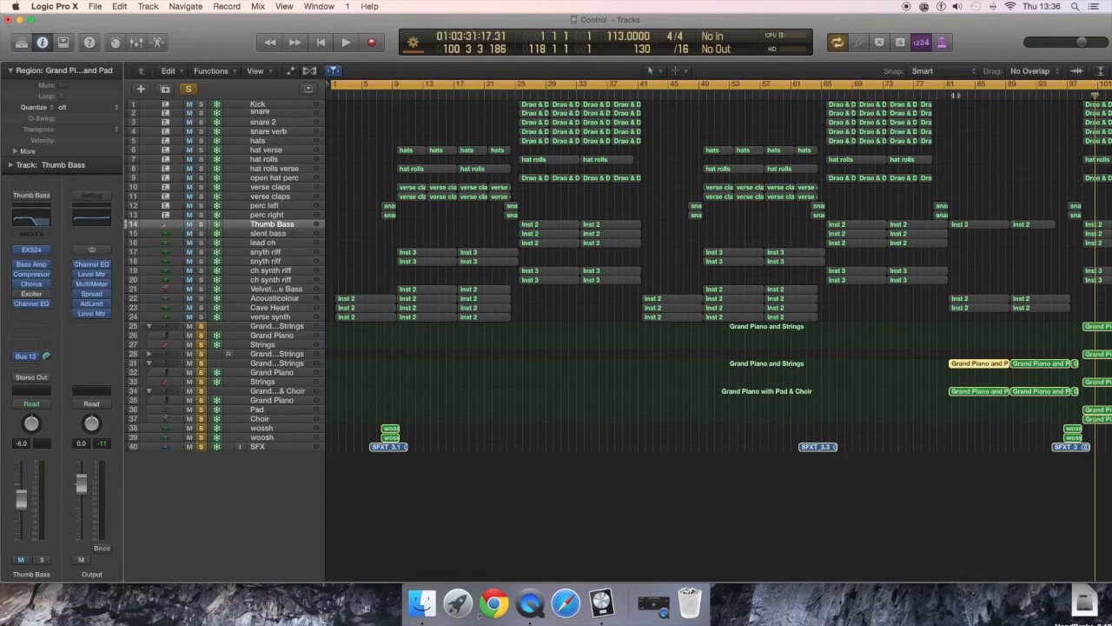
Turn off cycle mode and play the soloed piano, strings and choir tracks briefly from around bar 81.
left_click(948, 85)
left_click(946, 92)
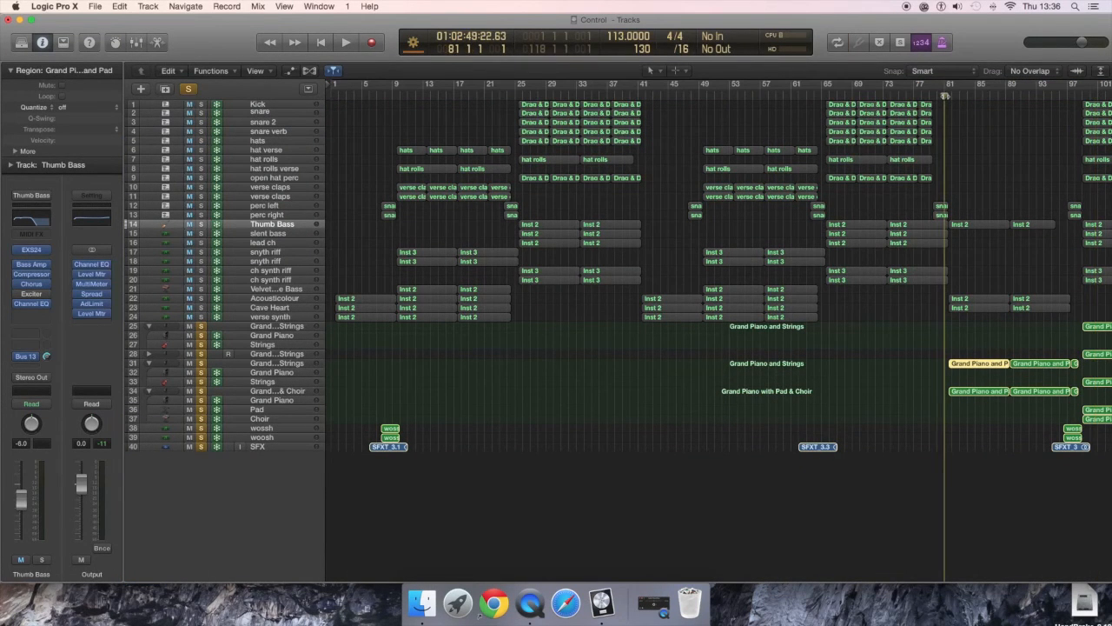
left_click(952, 95)
key("space")
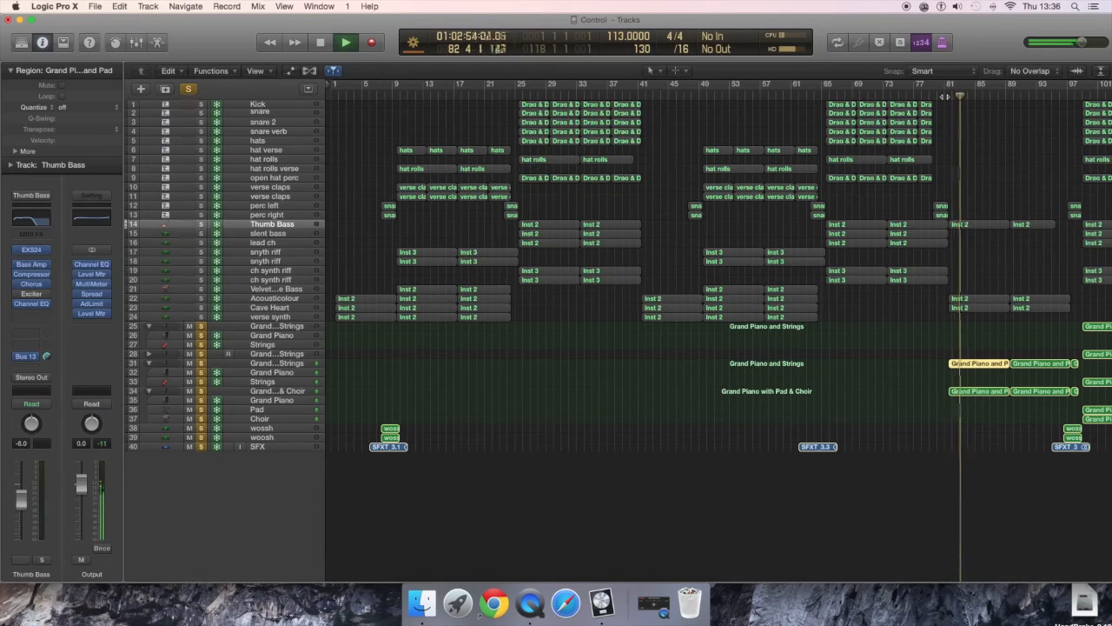
key("space")
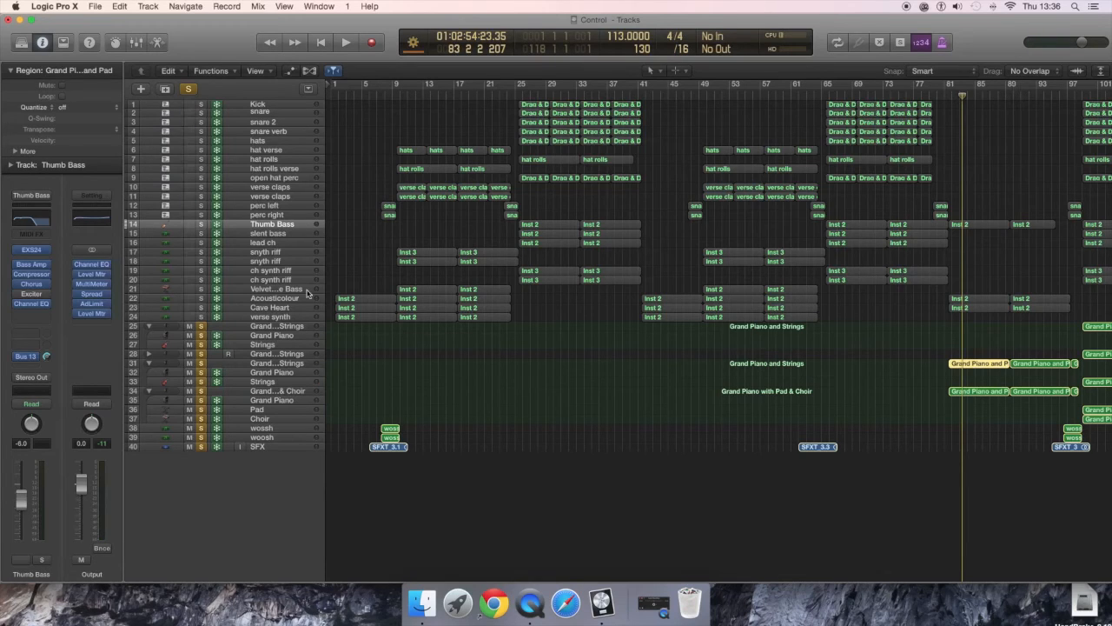
Add the Thumb Bass, Acousticolour and Cave Heart tracks to the solos, leaving verse synth unsoloed.
left_click(199, 216)
left_click(201, 216)
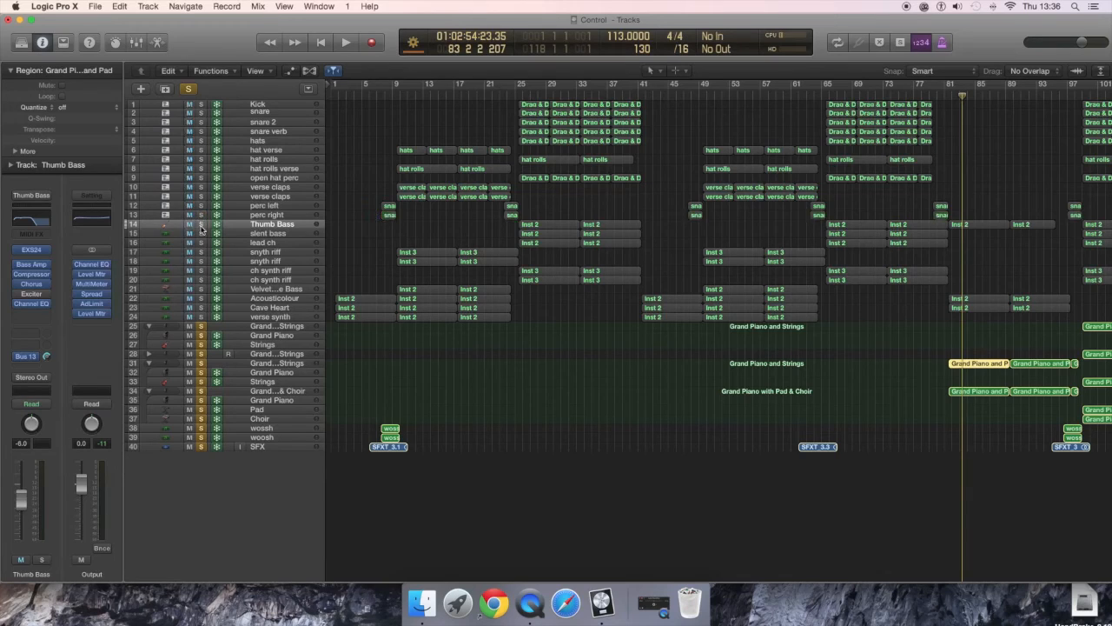
left_click(201, 225)
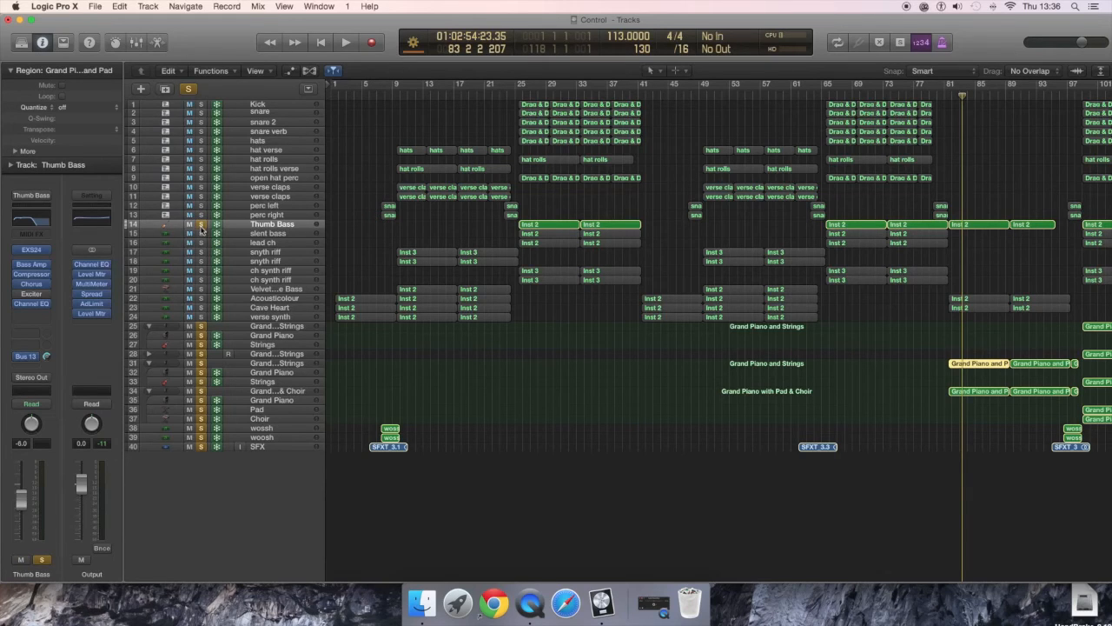
left_click(201, 316)
left_click(201, 307)
left_click(201, 298)
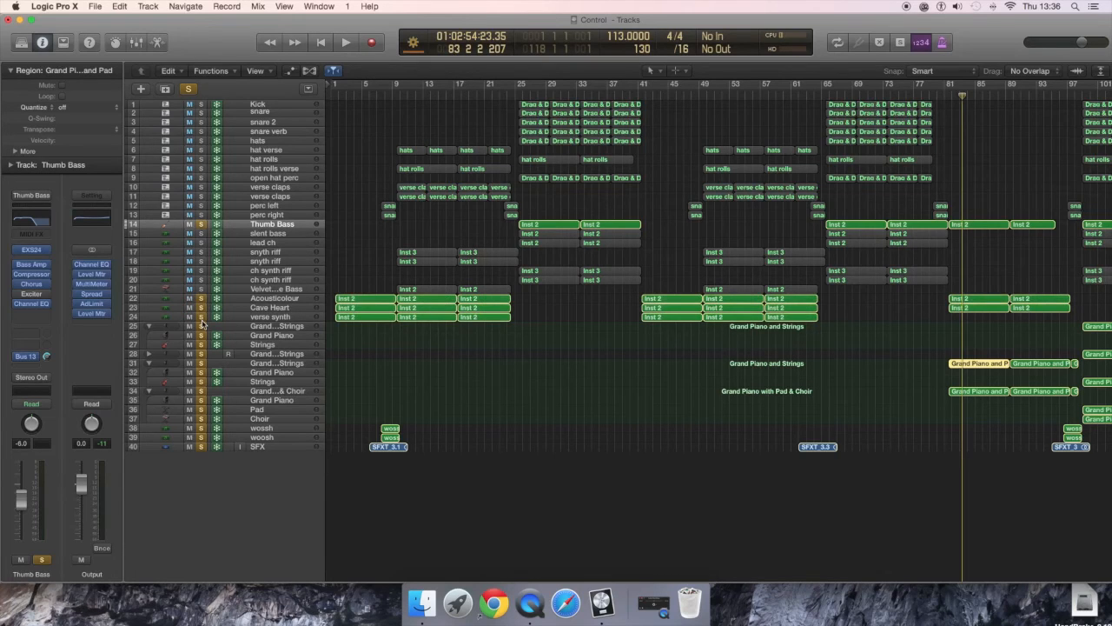
left_click(202, 317)
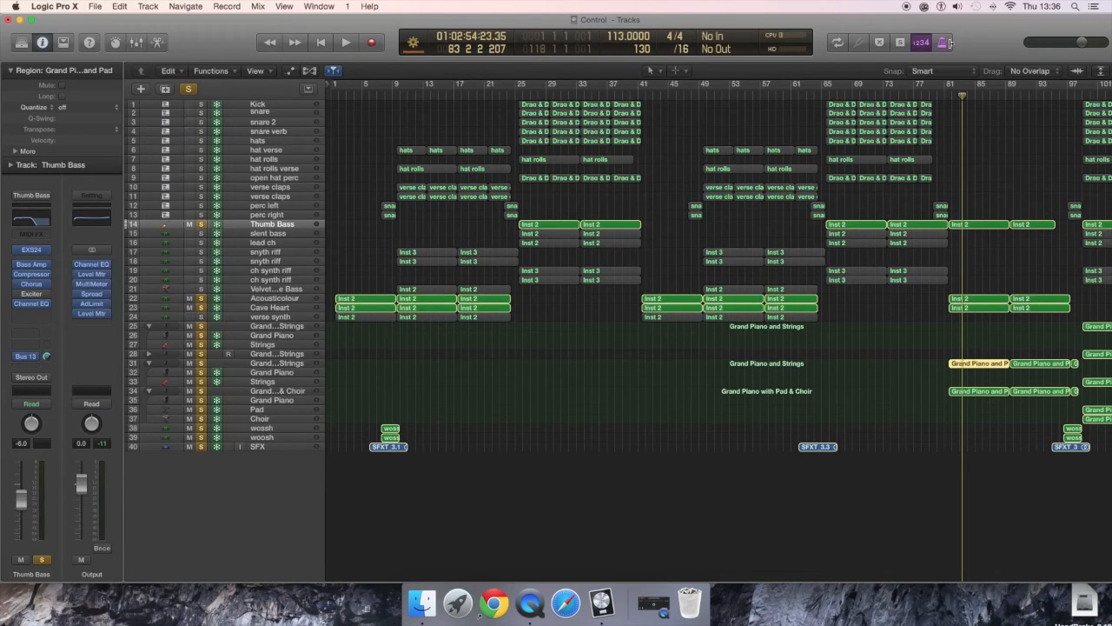
Play the soloed breakdown from around bar 81, stop it and turn off all solos.
left_click(943, 97)
key("space")
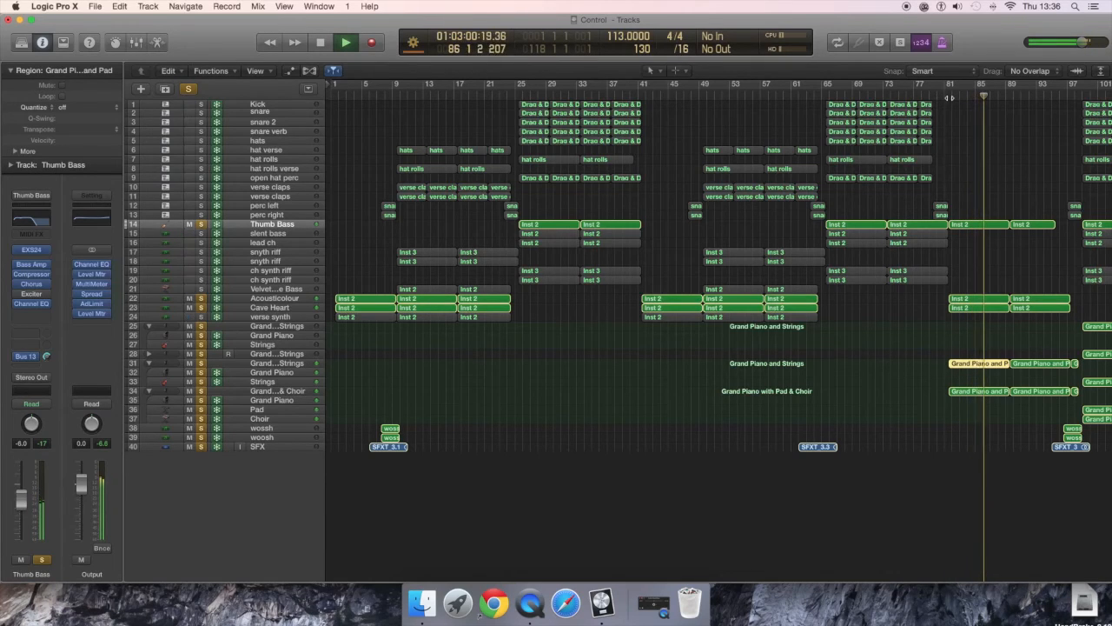
key("space")
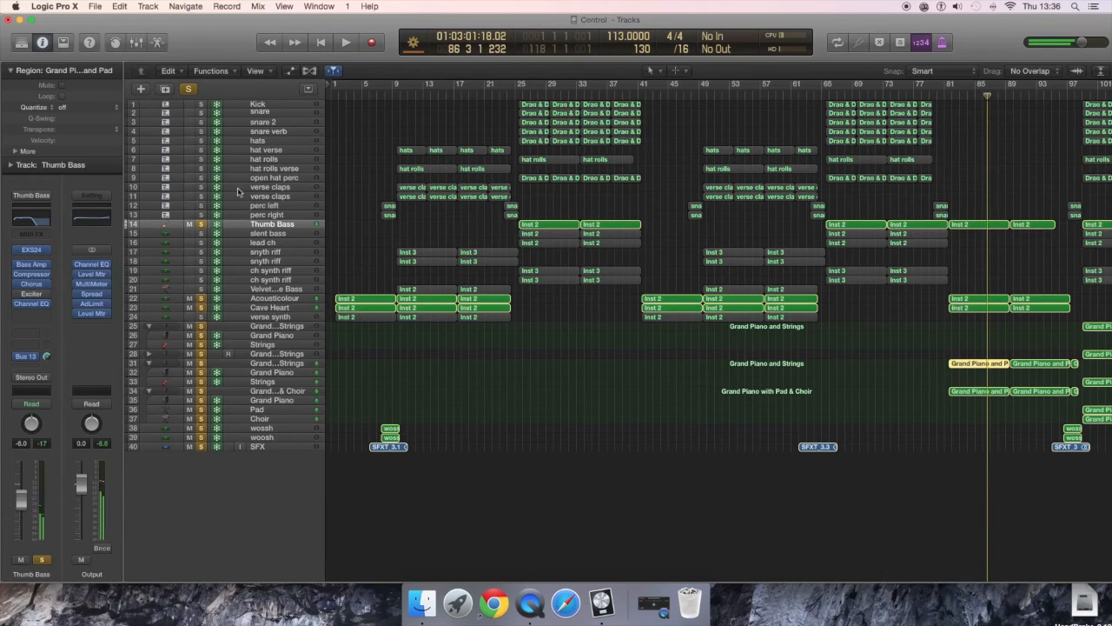
left_click(188, 88)
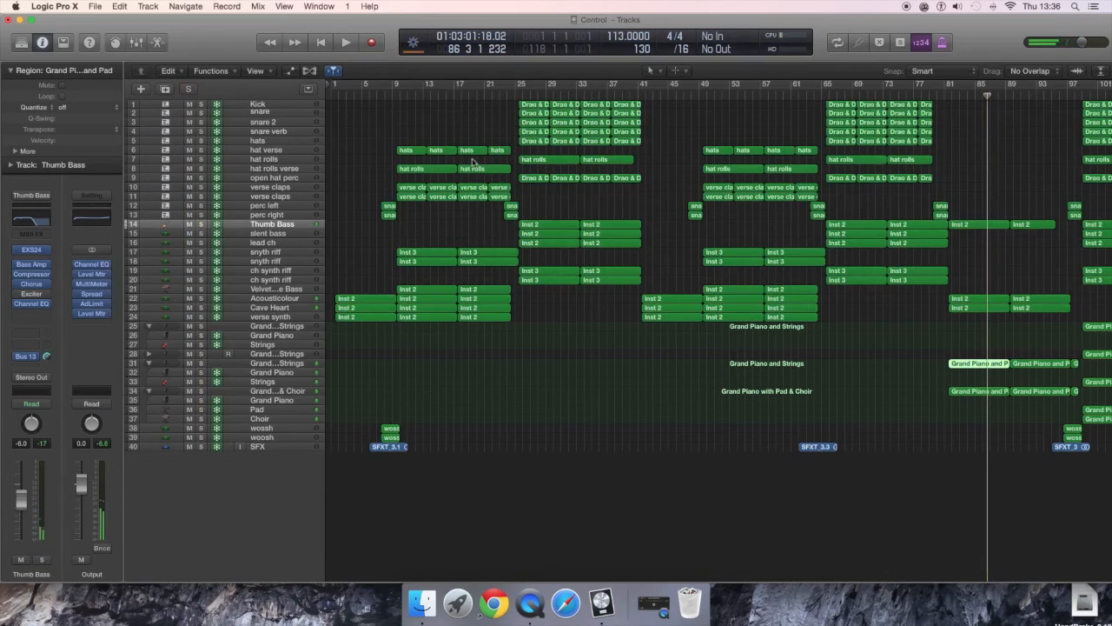
Play the full arrangement from bar 95 into the final chorus and stop around bar 107.
left_click(1053, 96)
left_click_drag(986, 26, 650, 22)
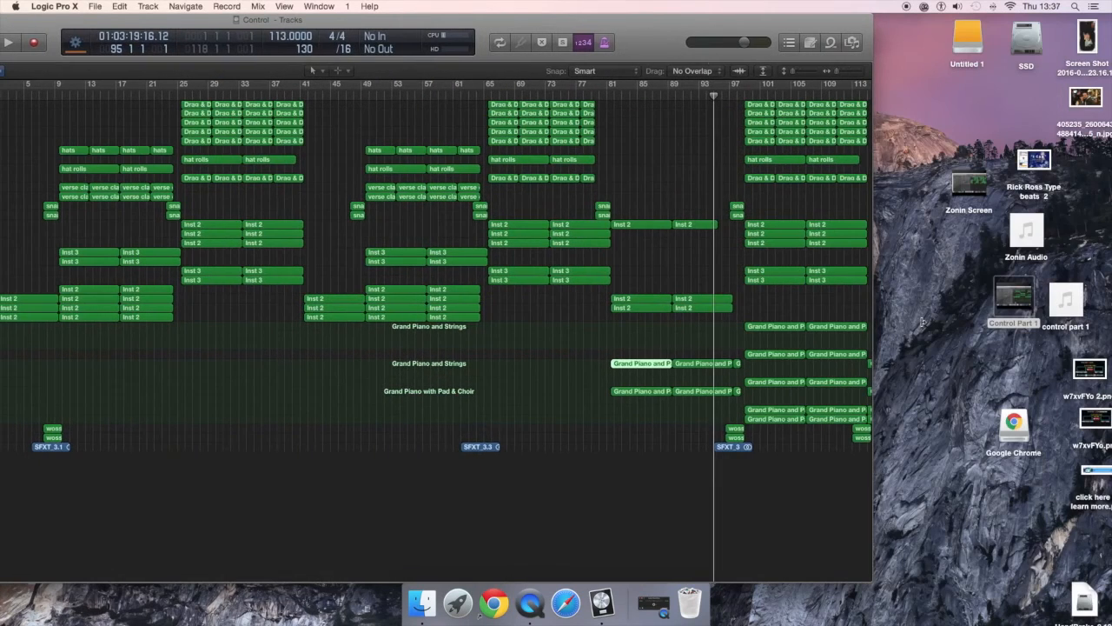
scroll(871, 357, "right", 2)
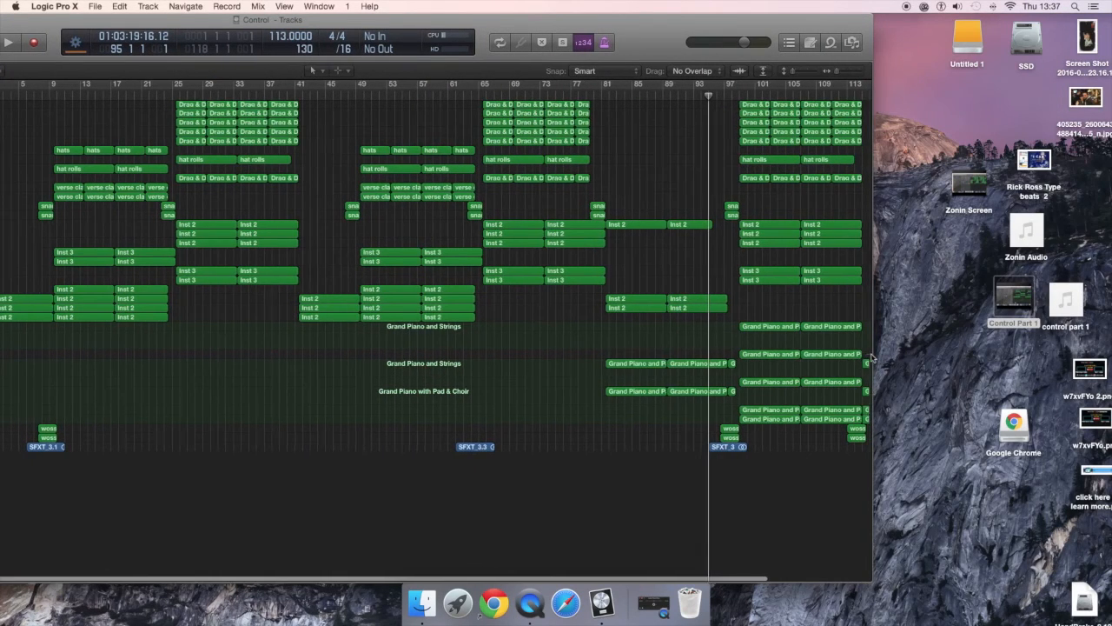
left_click_drag(1110, 357, 1089, 356)
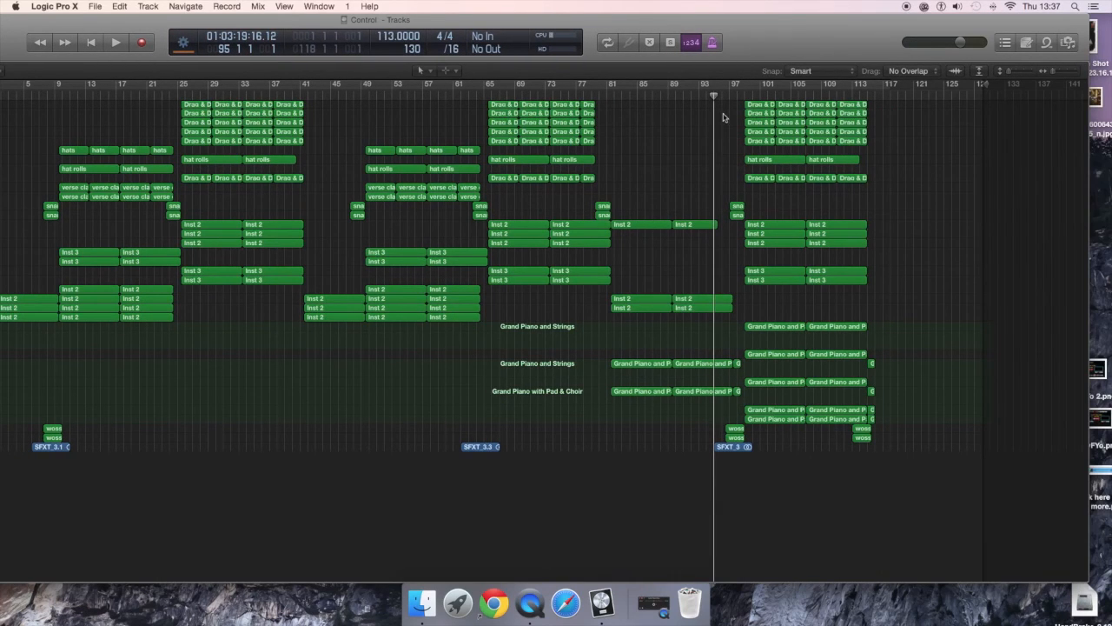
key("space")
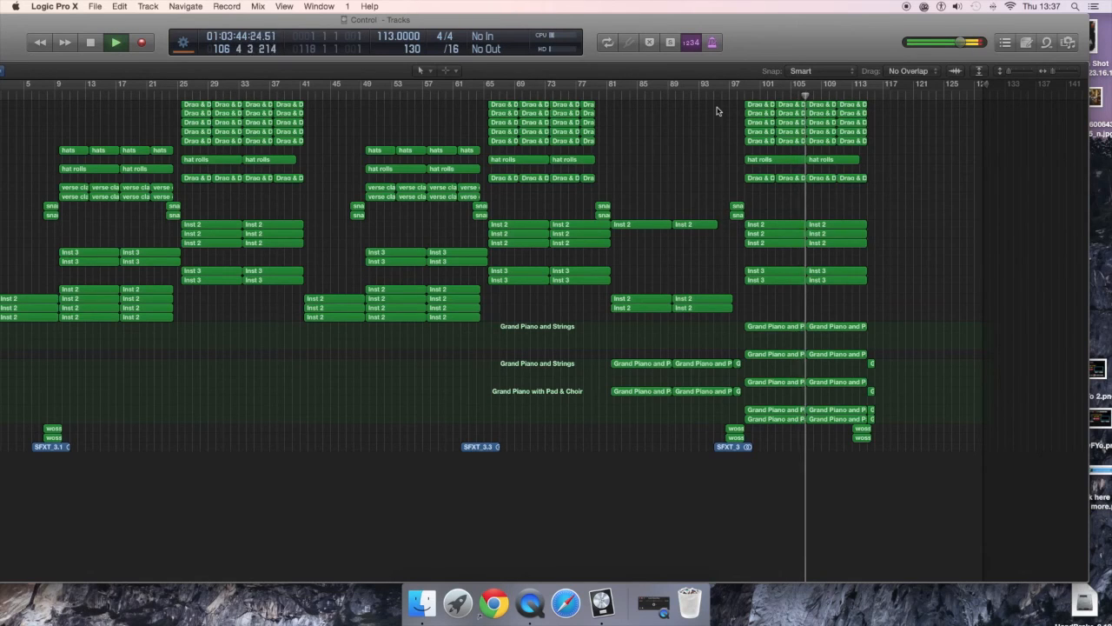
key("space")
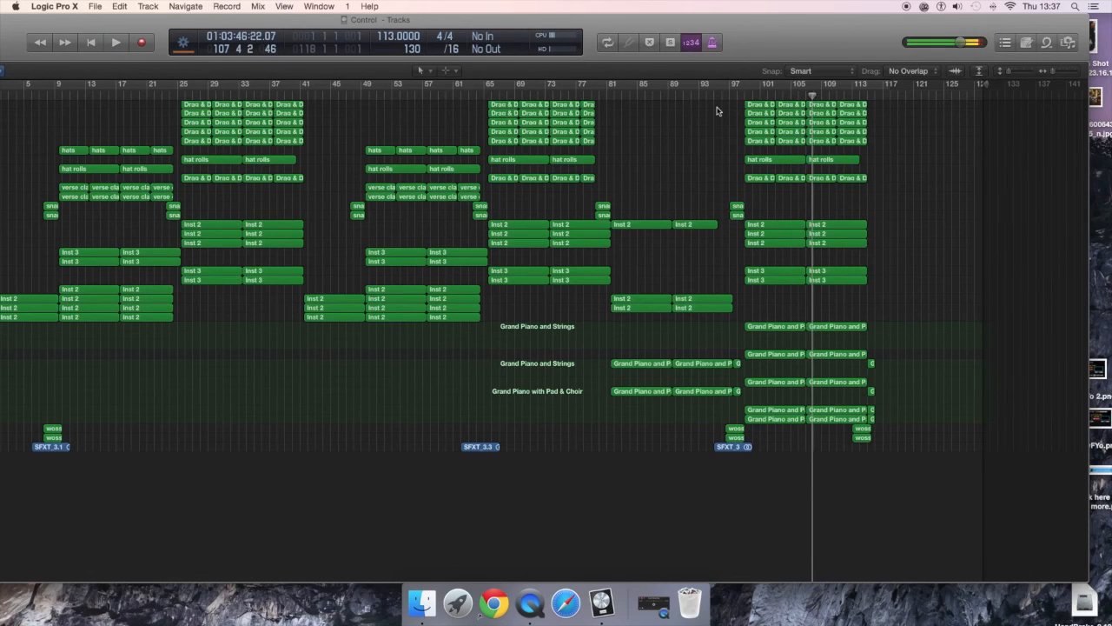
Solo the Pad and Choir tracks and play them from around bar 97.
double_click(761, 14)
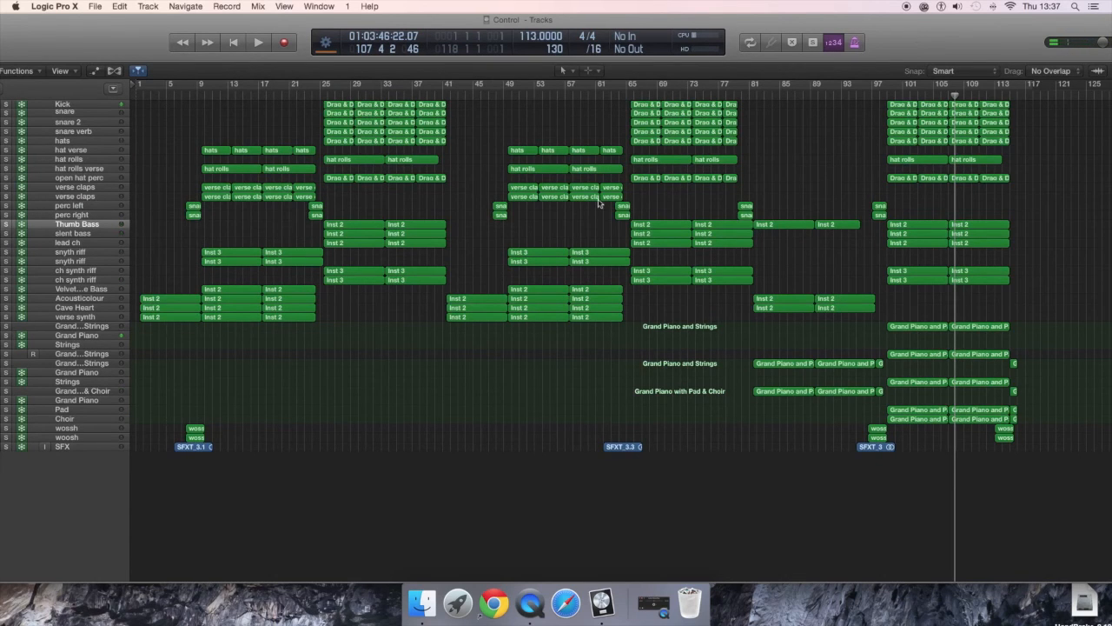
left_click(6, 418)
left_click(6, 410)
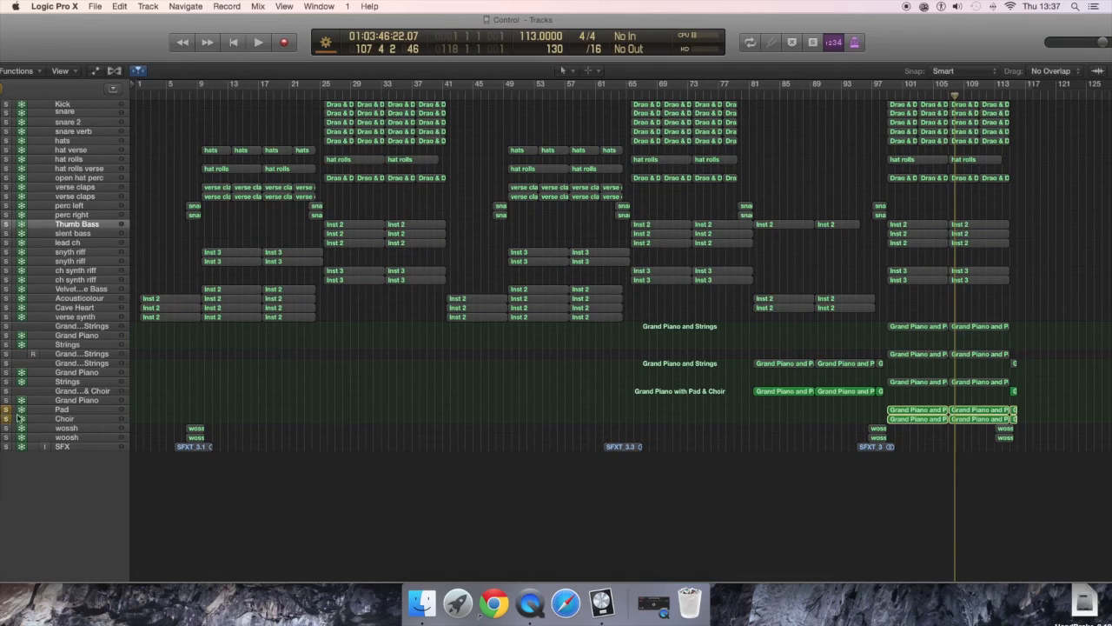
left_click(880, 95)
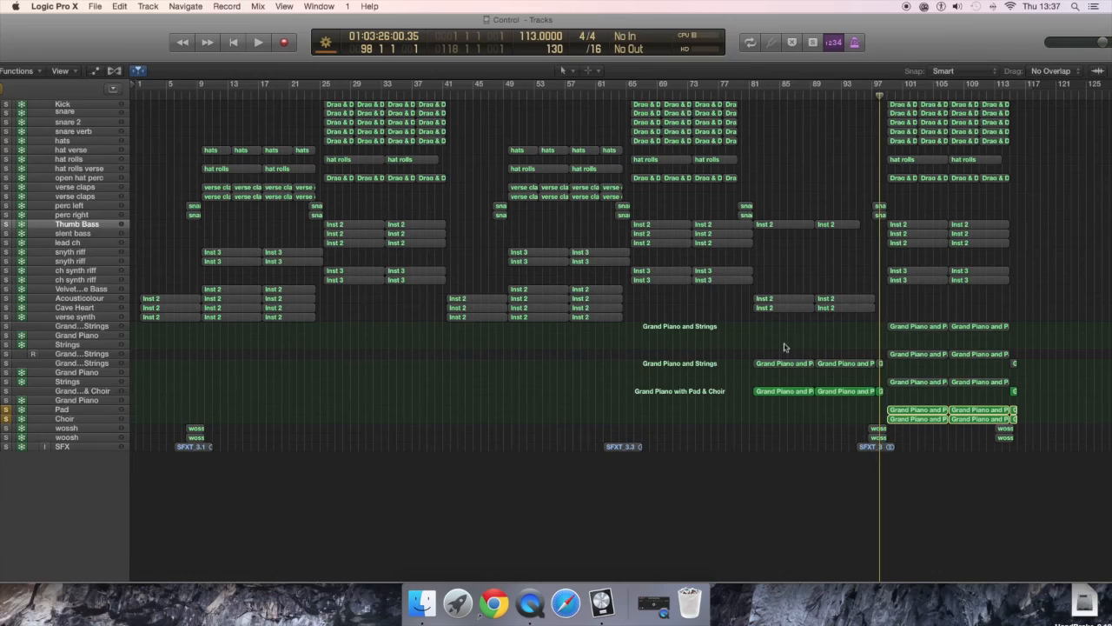
left_click(872, 94)
key("space")
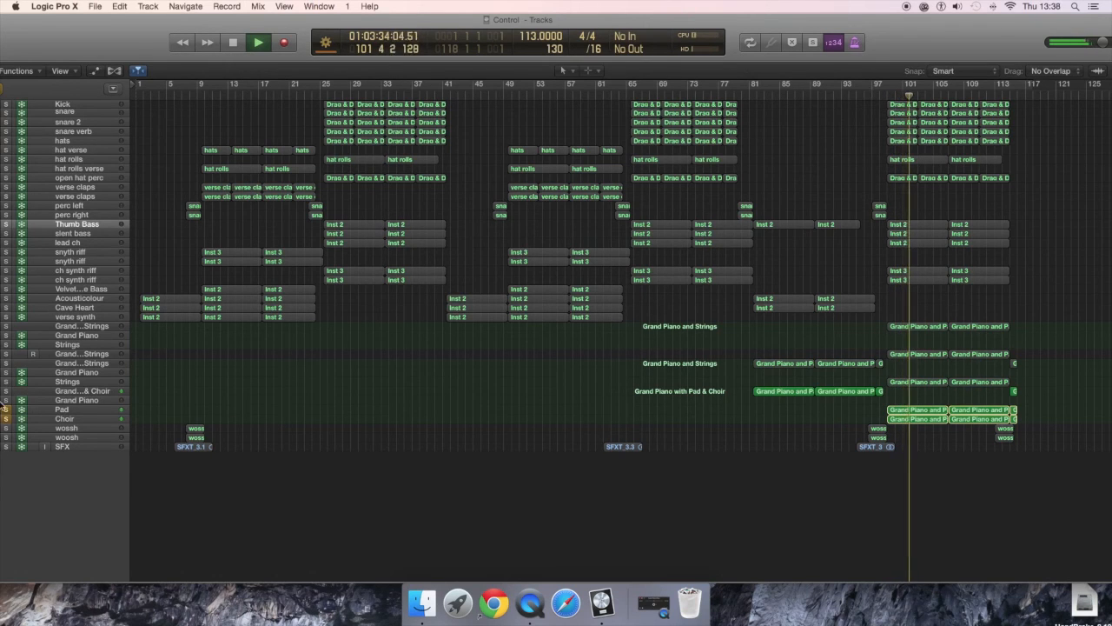
Add the upper two Grand Piano and Strings stacks to the solos during playback, and turn off all solos after stopping.
left_click_drag(313, 26, 423, 25)
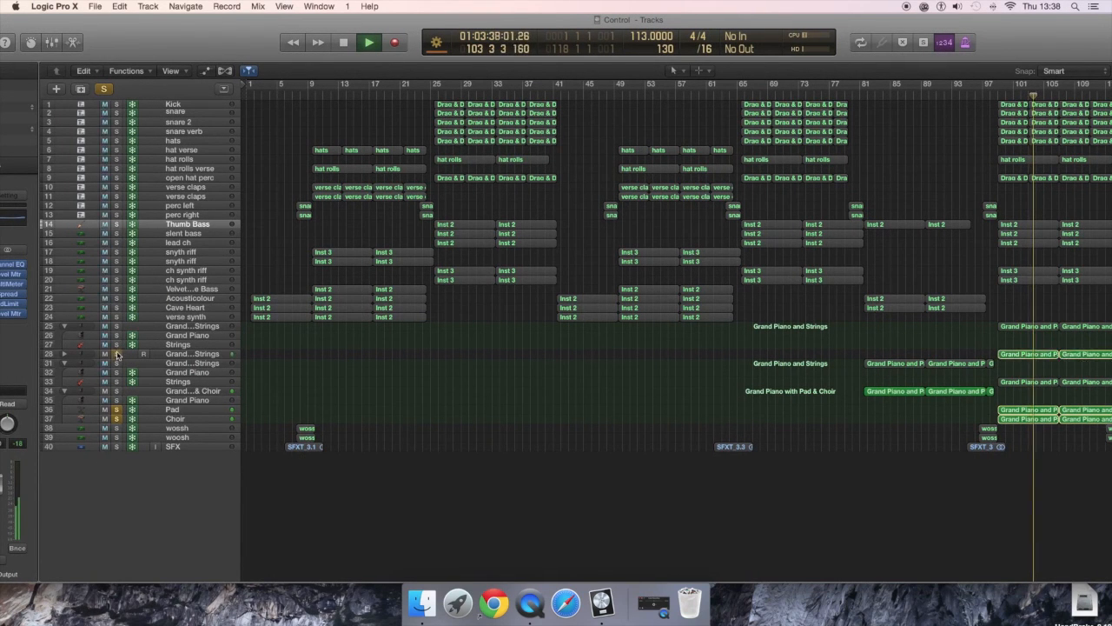
left_click_drag(118, 354, 118, 326)
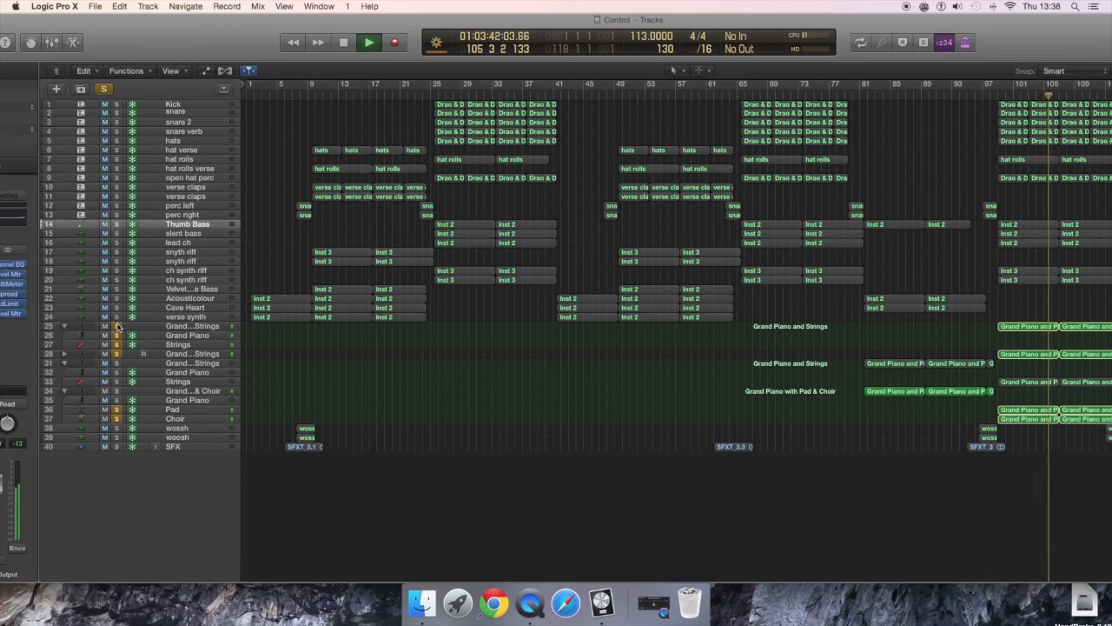
key("space")
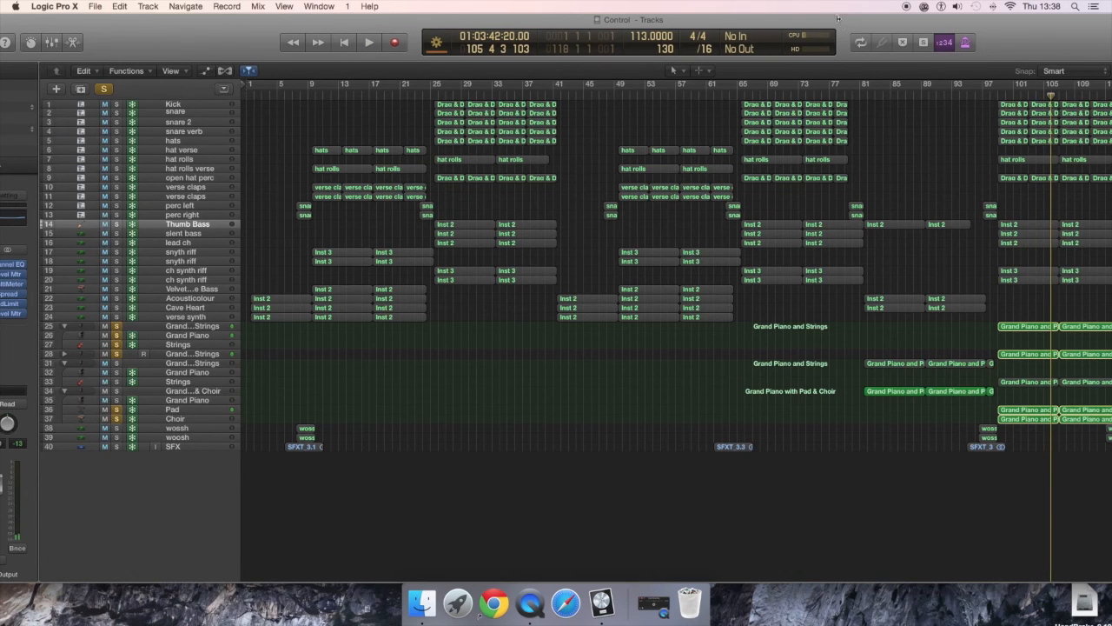
left_click_drag(841, 24, 822, 22)
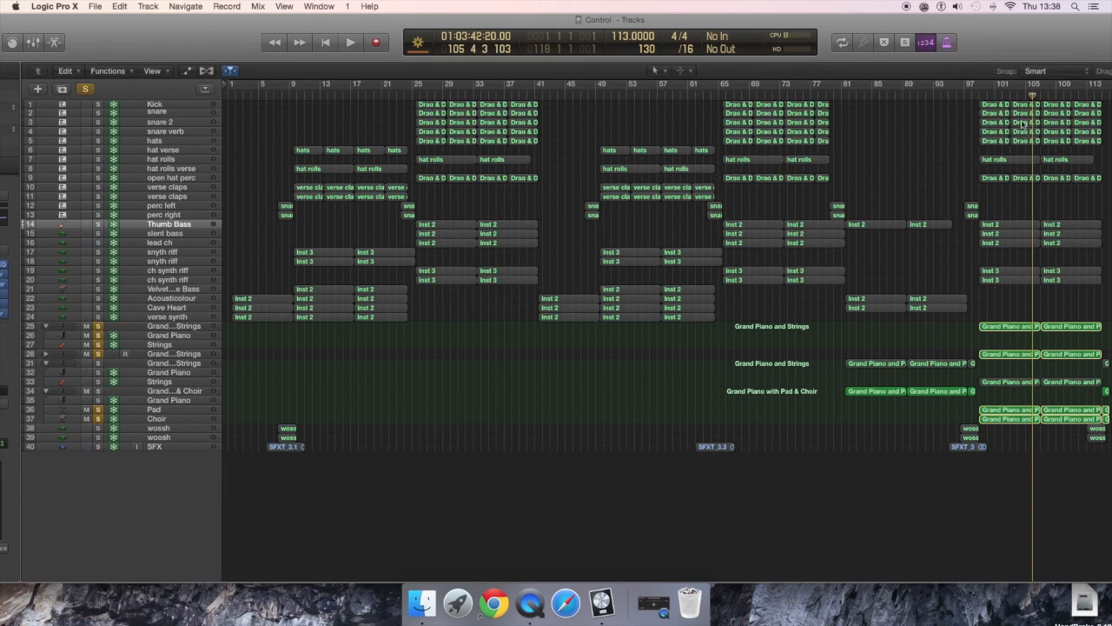
left_click(86, 89)
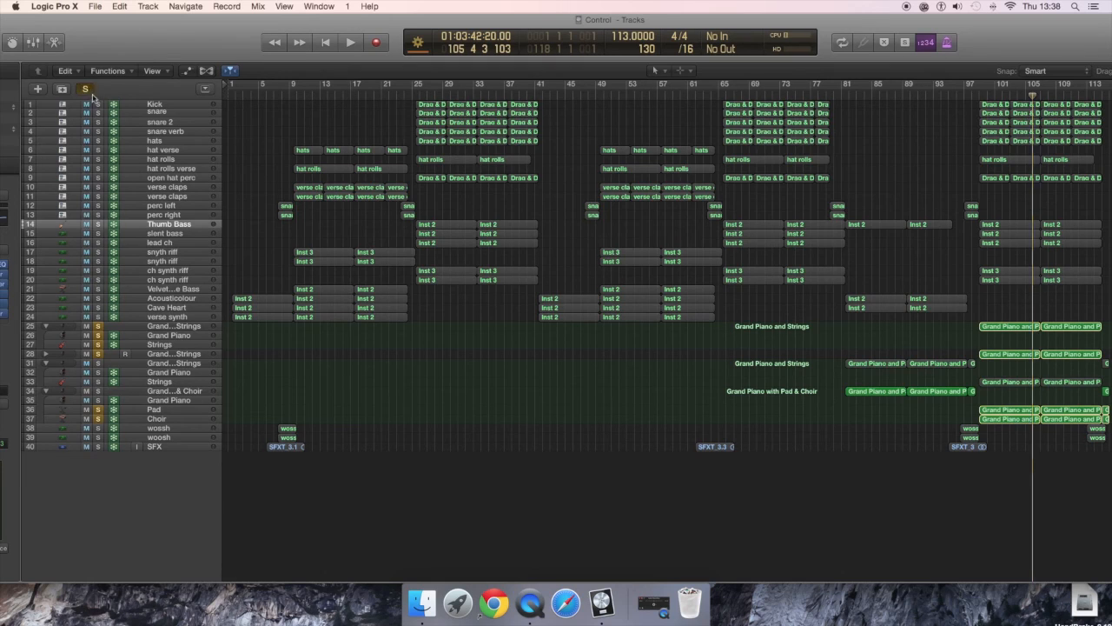